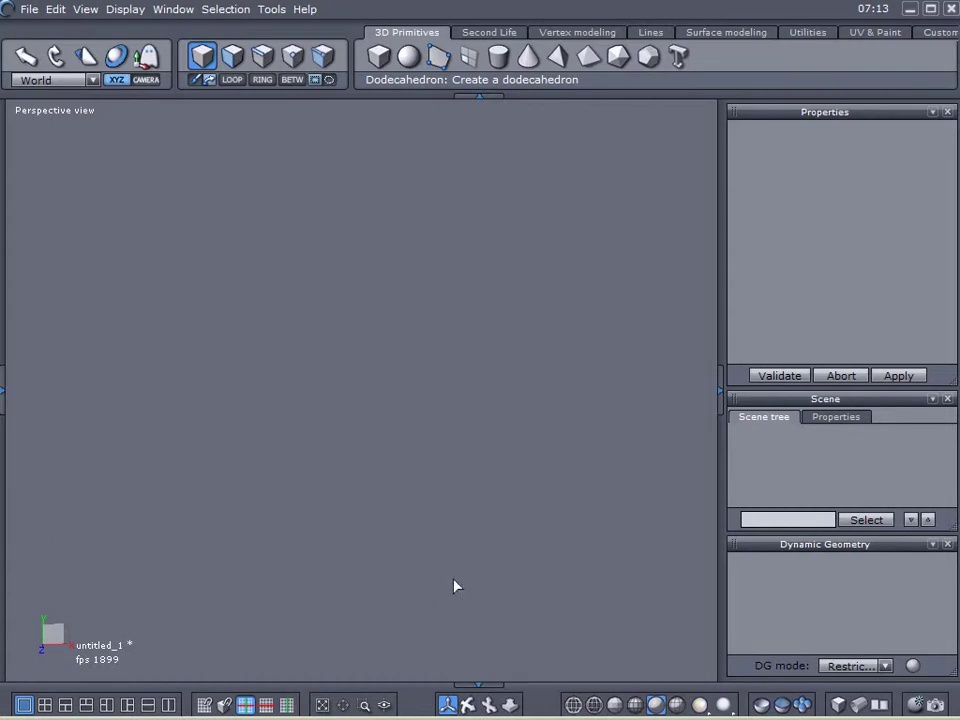
Create a cube primitive about 7.2 units on each side in the empty scene
click(378, 56)
click(302, 327)
click(467, 463)
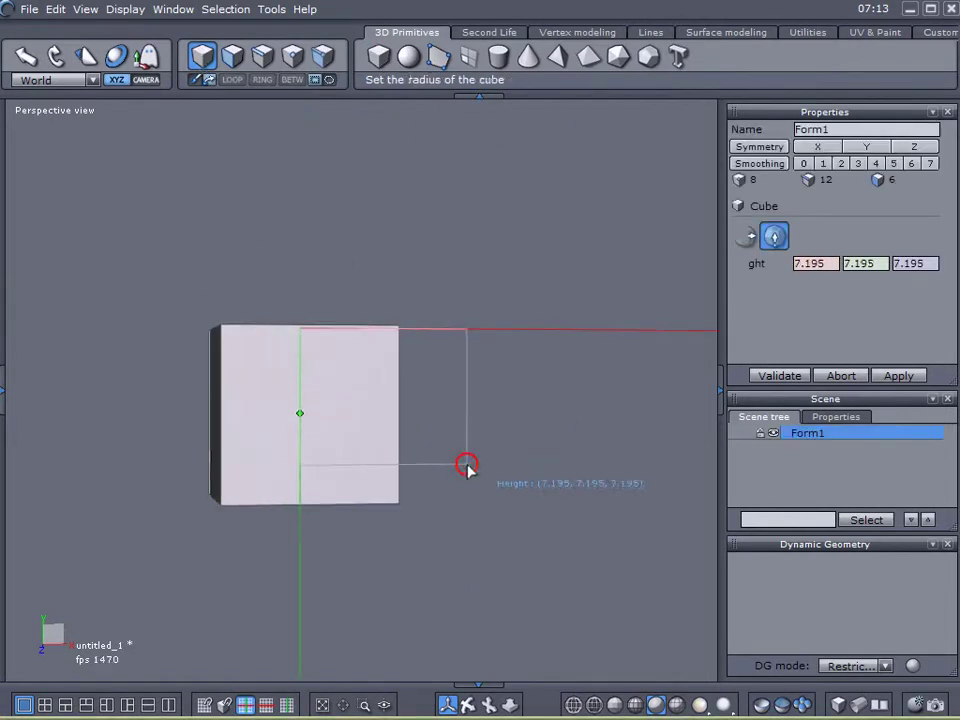
click(467, 469)
Stretch the cube along the X axis into a box about 15.9 units long
right_drag(204, 467, 294, 542)
drag(362, 396, 421, 405)
right_drag(421, 405, 519, 485)
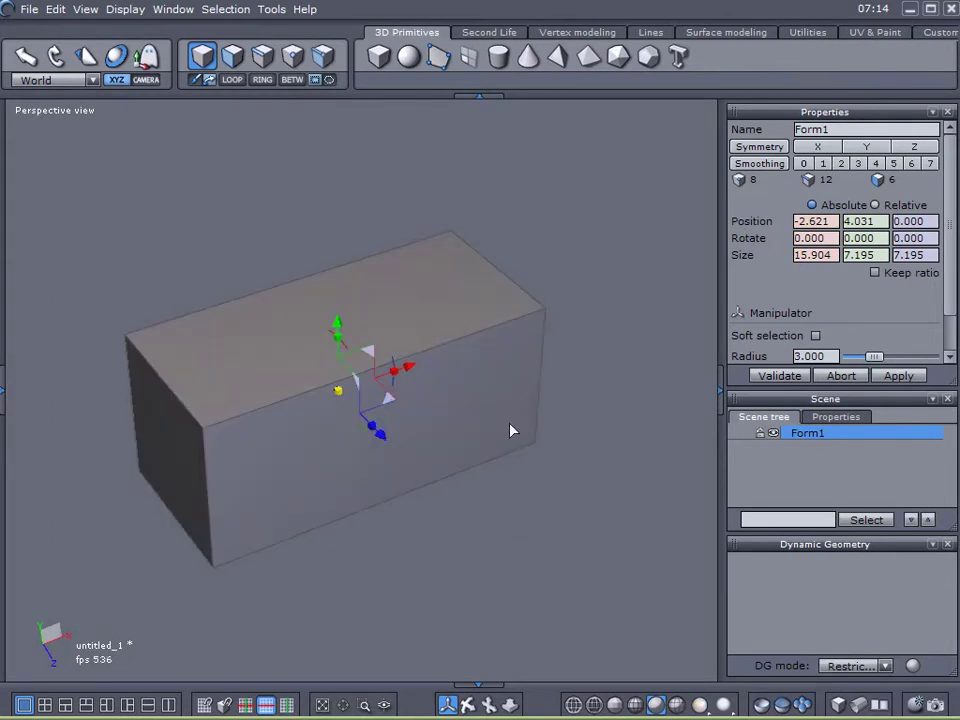
Tesselate the box's top face lengthwise, connecting the midpoints of its two short edges, and validate the cut
click(232, 57)
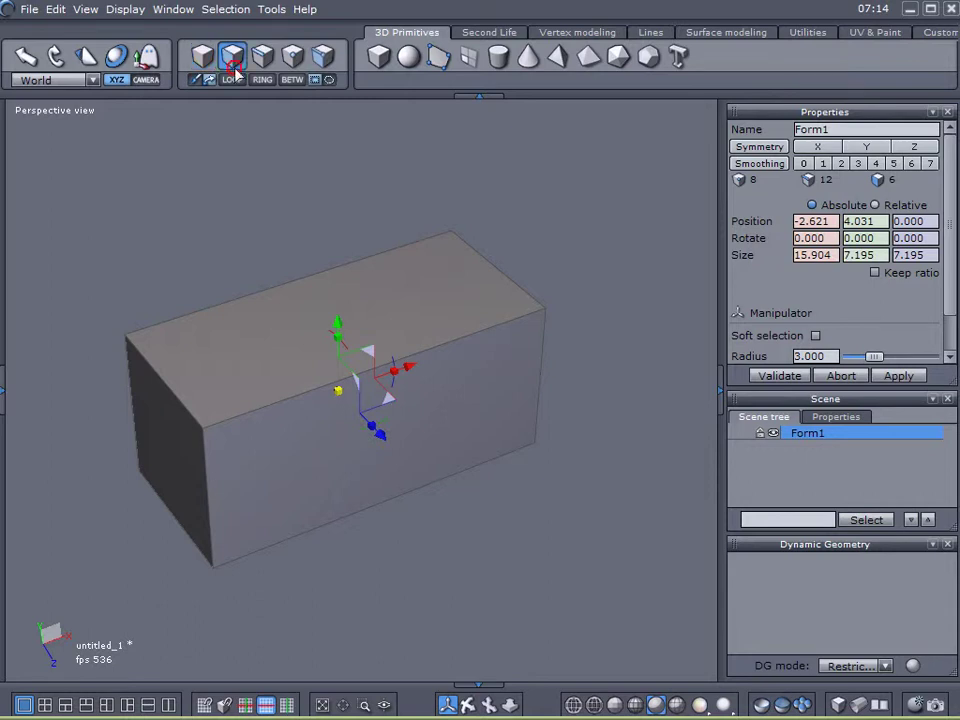
click(266, 364)
click(570, 33)
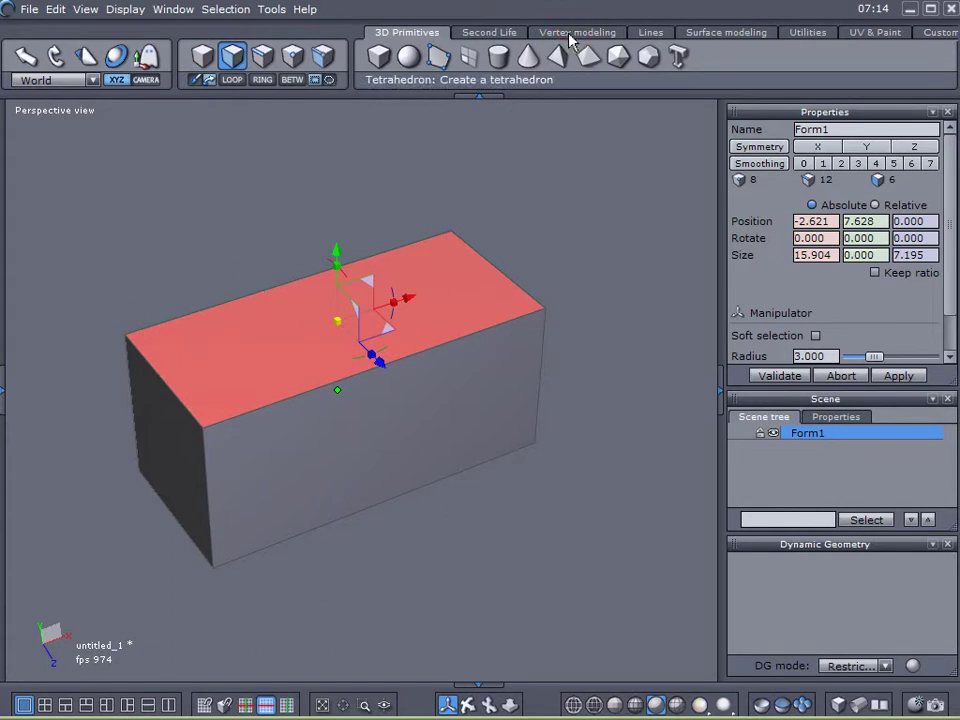
drag(537, 70, 529, 116)
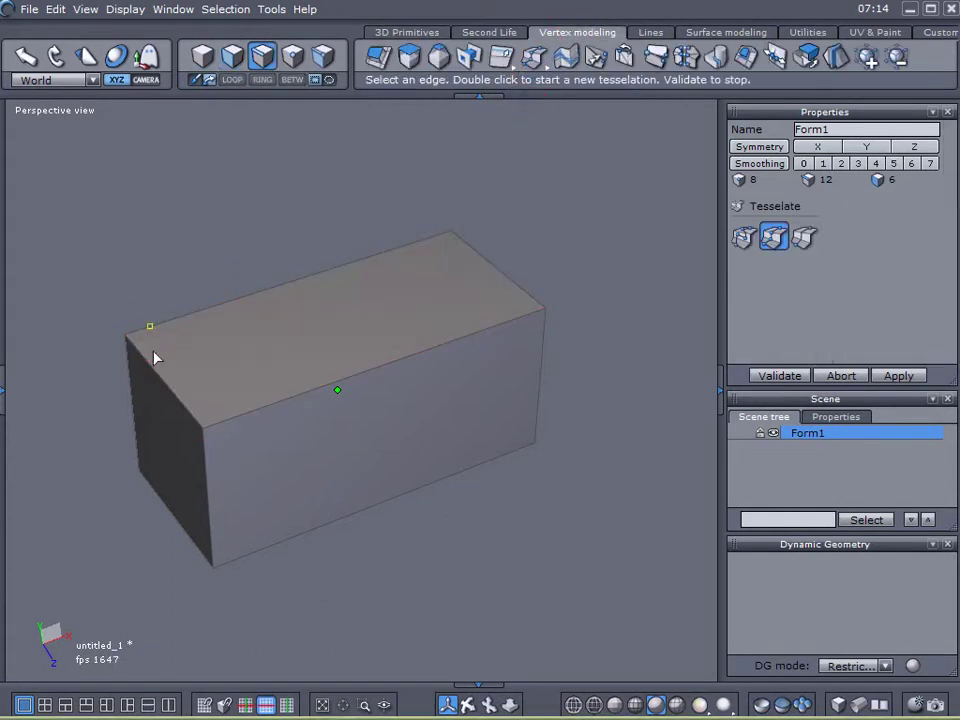
double_click(163, 388)
click(497, 271)
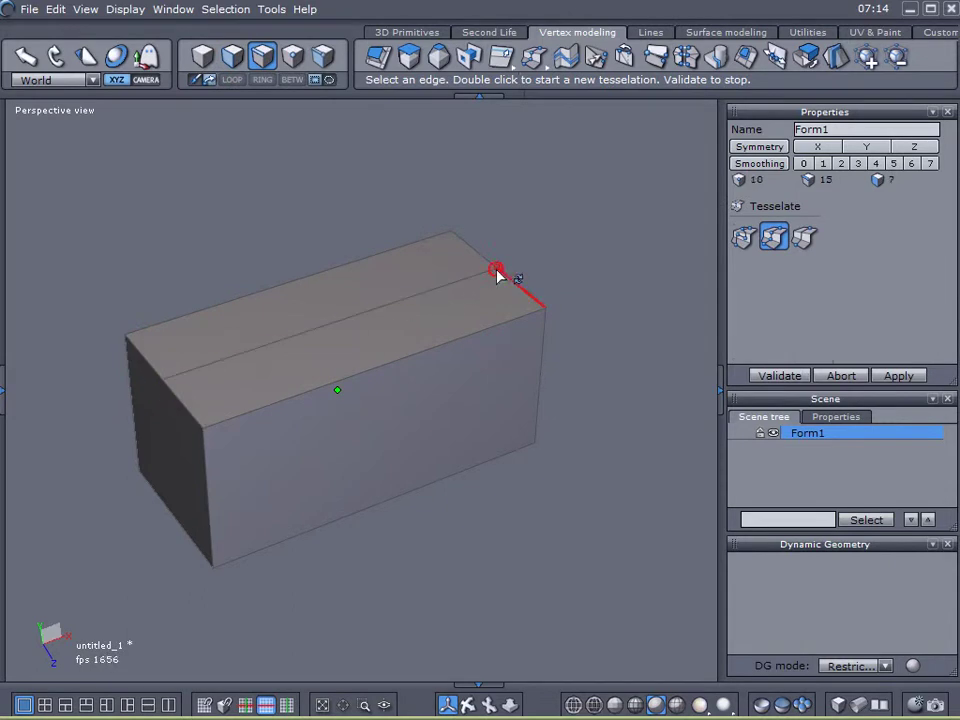
click(781, 375)
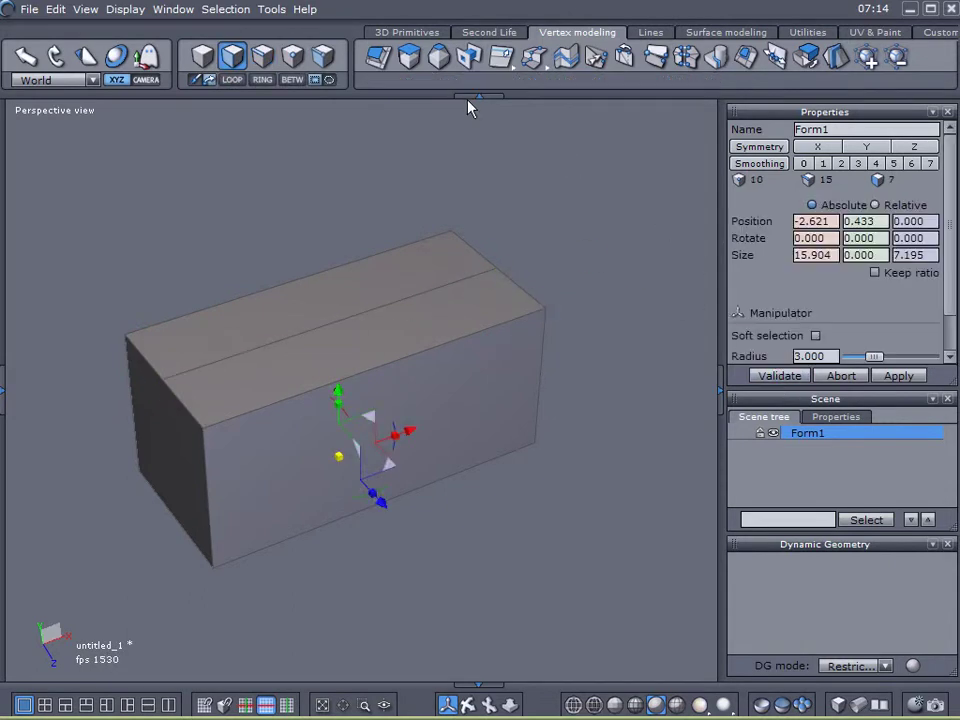
Dissociate the back half of the box's top face from the rest of the mesh
click(233, 57)
click(407, 270)
middle_drag(171, 476, 507, 384)
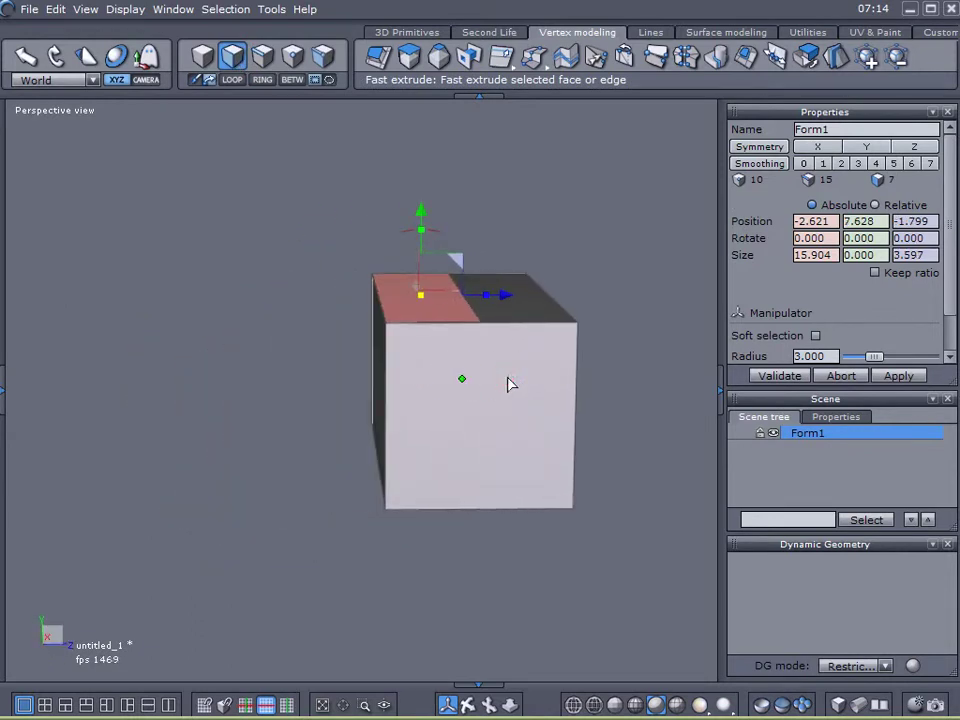
click(748, 58)
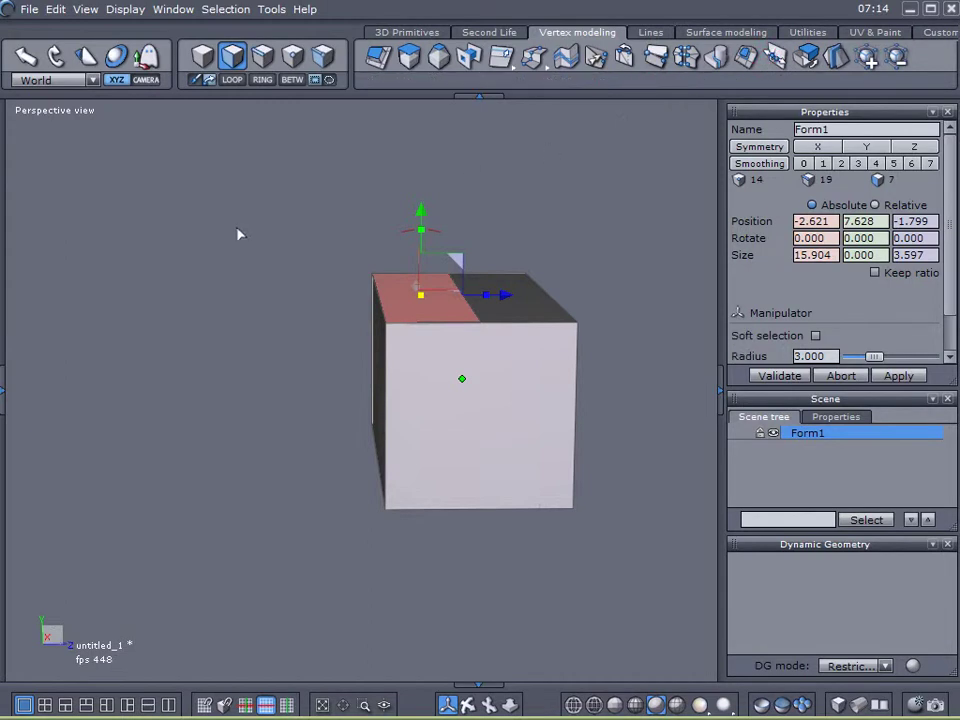
Set the pivot point at the detached back face's outer corner and rotate the face outward into an open flap
right_click(255, 237)
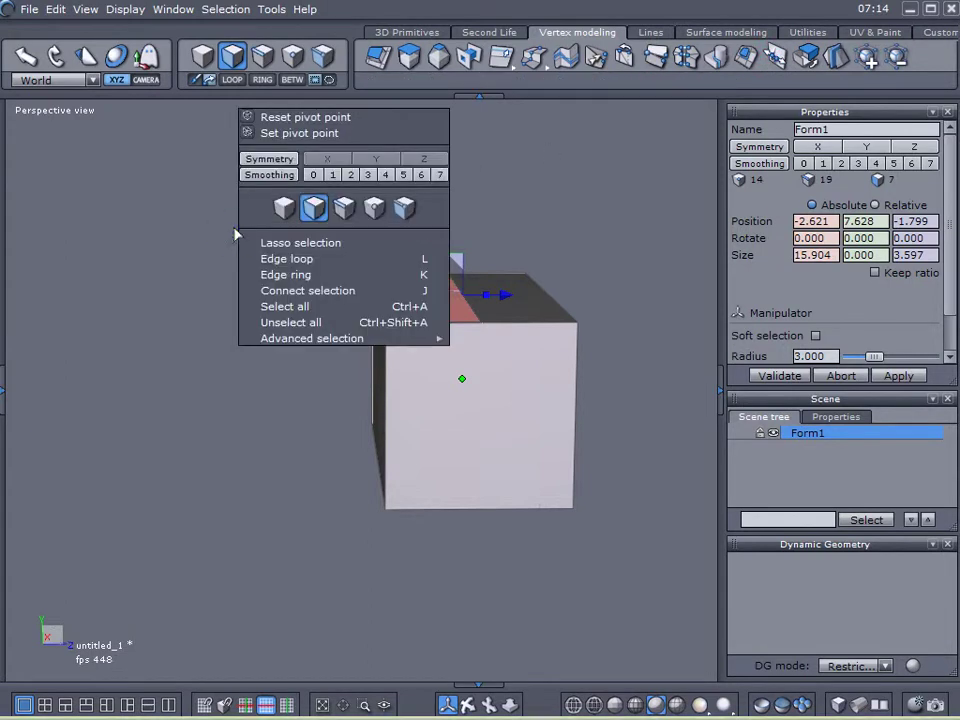
click(301, 134)
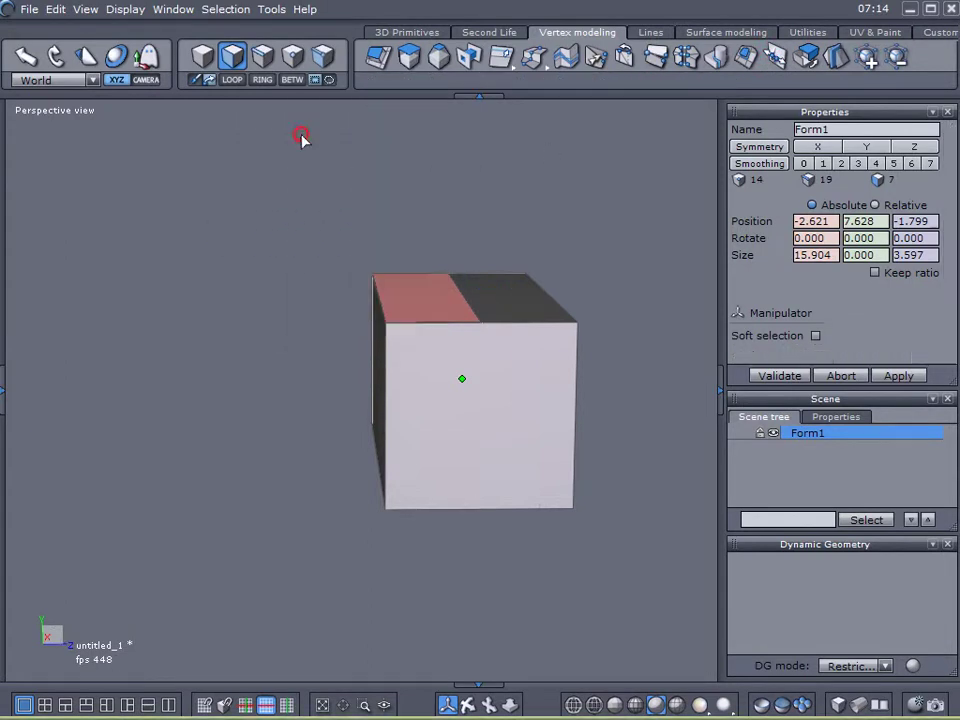
click(390, 323)
drag(390, 323, 533, 342)
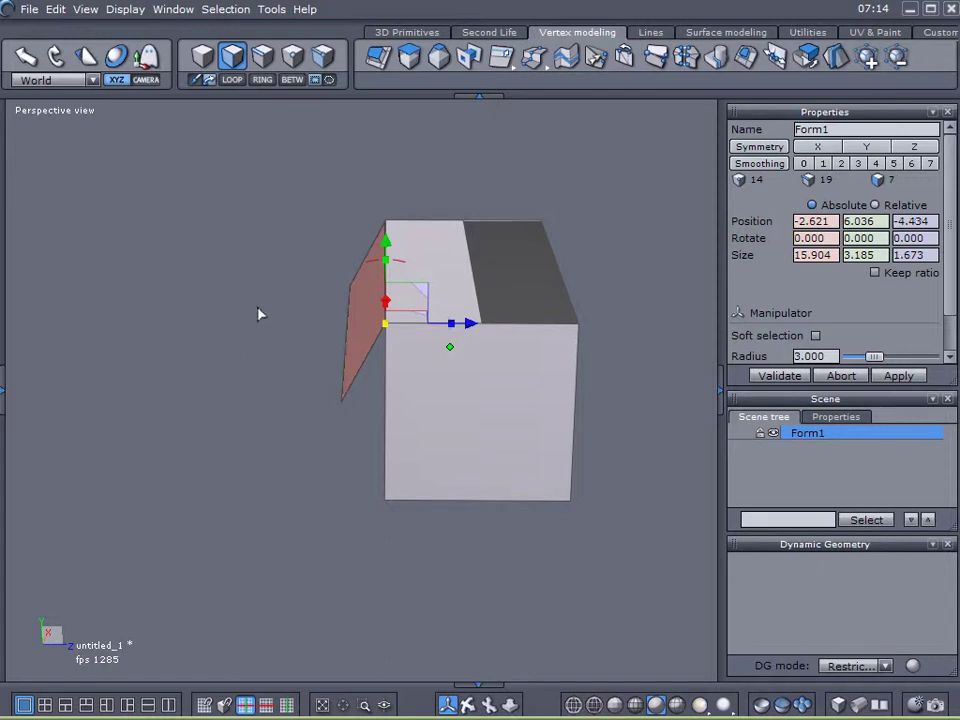
right_drag(242, 379, 416, 398)
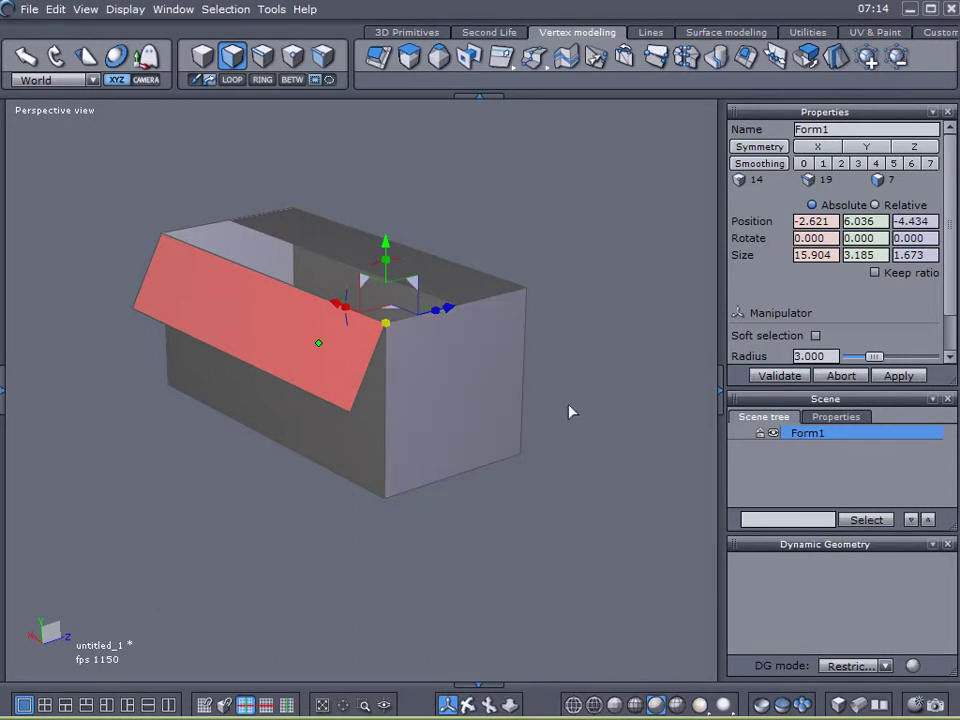
Move the detached back flap away from the box along the Z axis, and undo the move
middle_drag(617, 484, 444, 471)
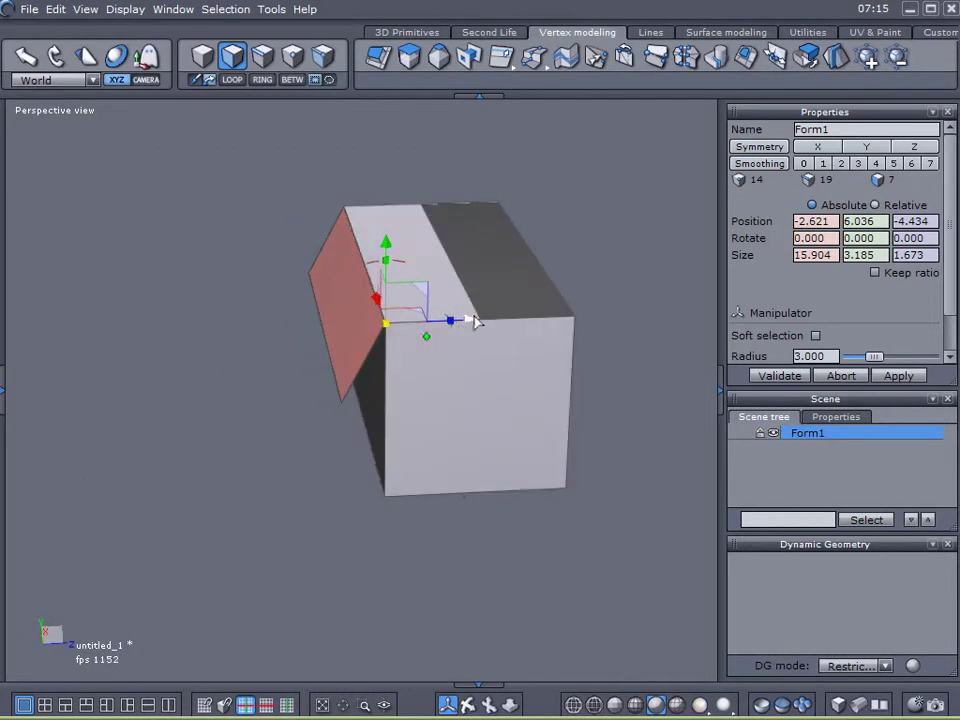
drag(472, 322, 311, 356)
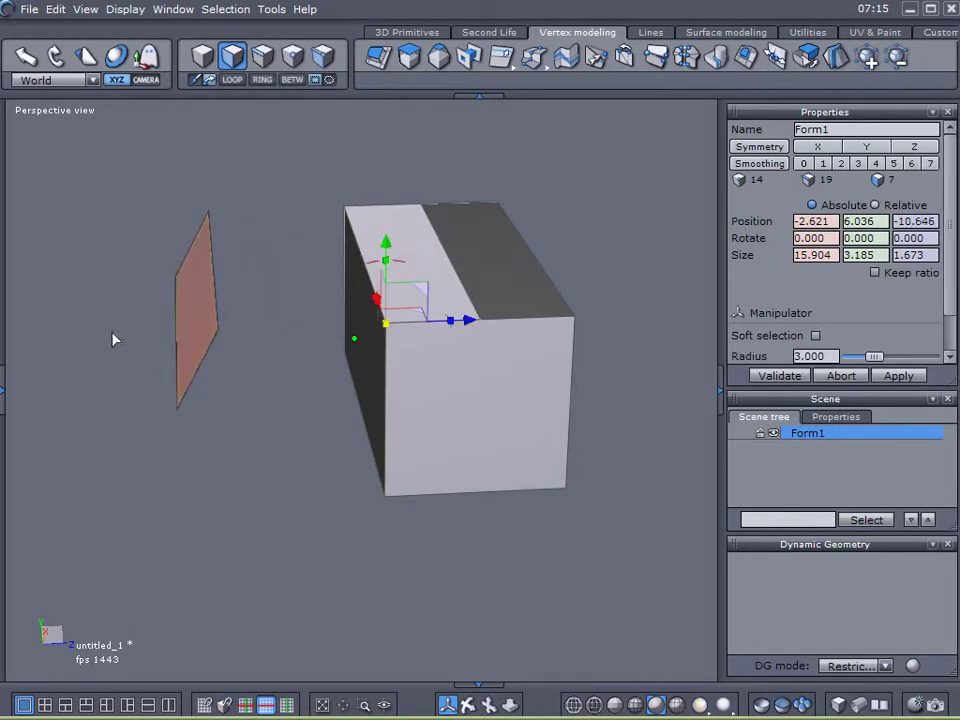
key(c)
key(ctrl+z)
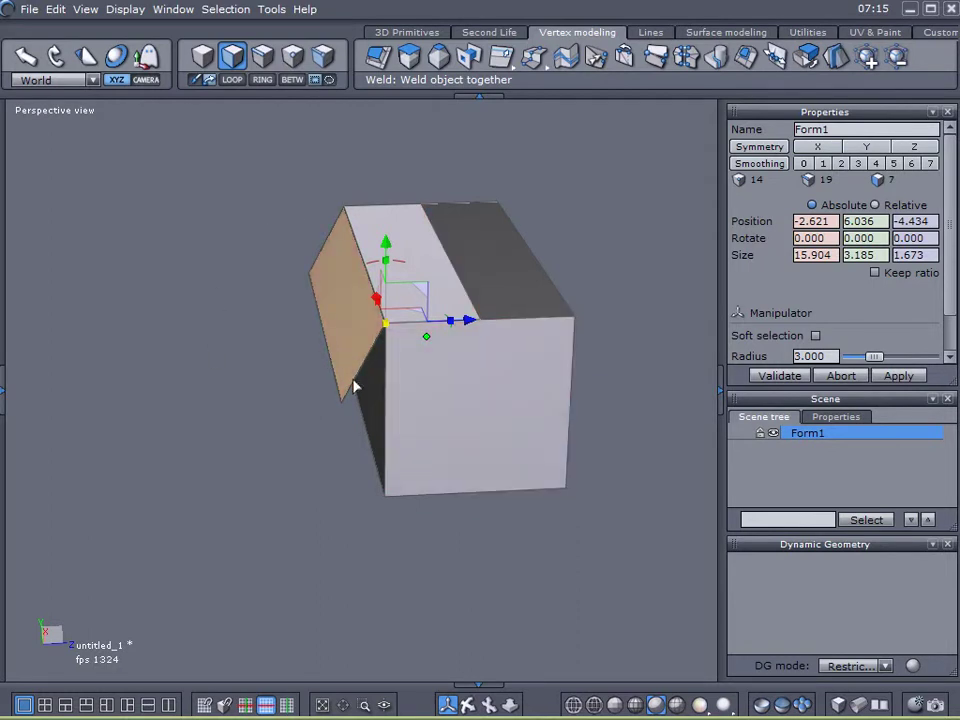
Dissociate the remaining front half of the box's top face from the mesh
click(341, 317)
click(342, 321)
drag(506, 304, 514, 386)
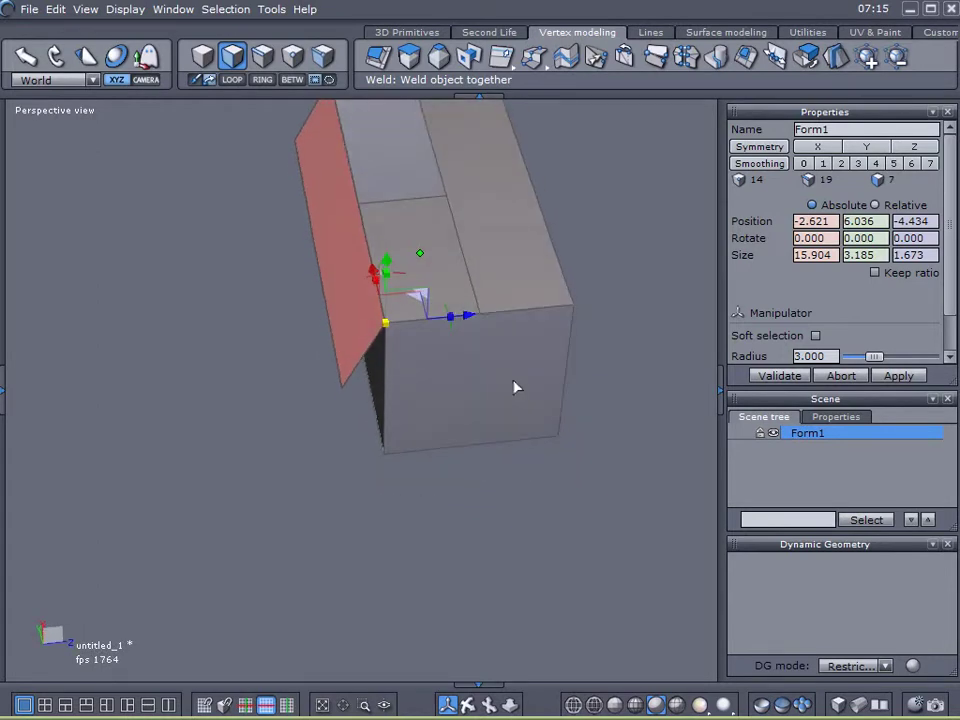
click(416, 210)
drag(508, 339, 516, 293)
click(553, 321)
right_drag(553, 321, 520, 301)
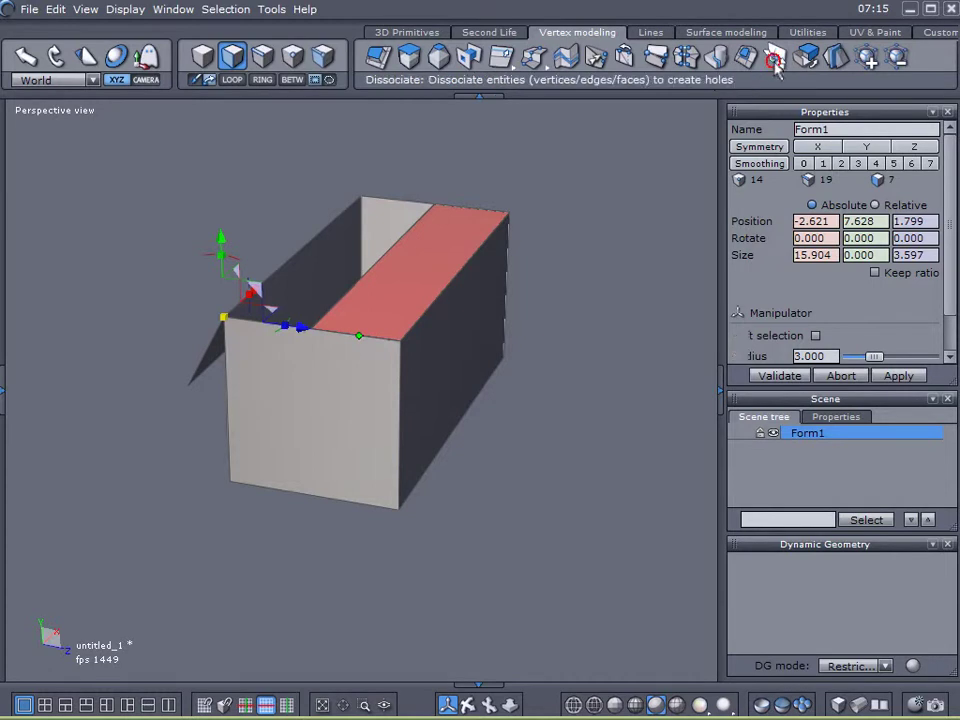
right_click(560, 143)
click(625, 46)
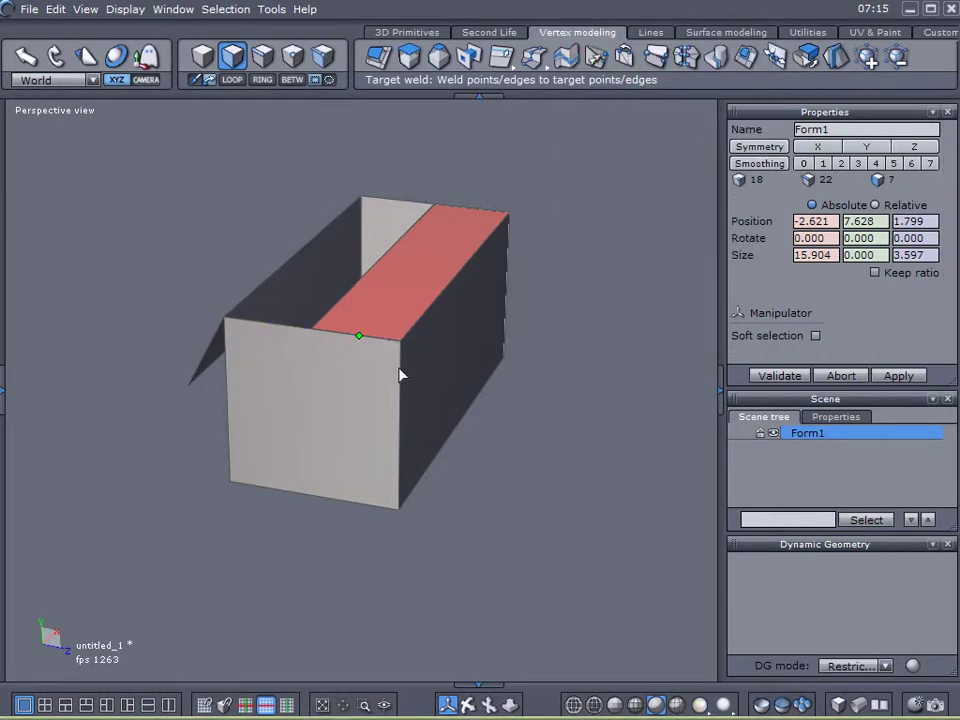
right_drag(420, 354, 487, 307)
click(440, 289)
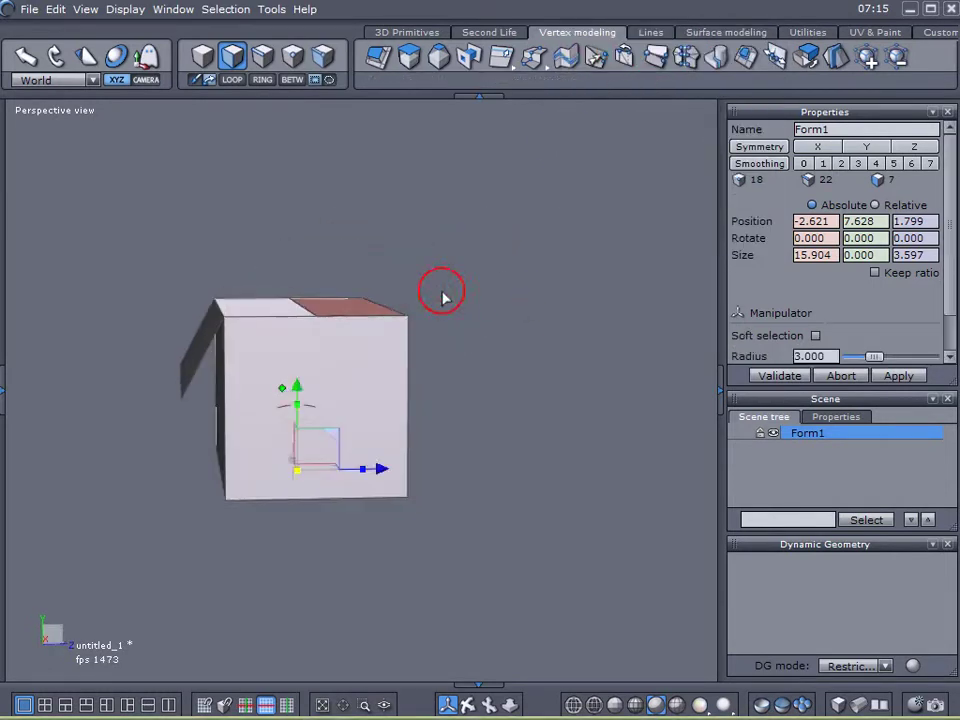
Set the pivot point at the front top face's outer corner and rotate the face outward into a flap
right_click(523, 140)
click(560, 161)
right_drag(495, 251, 420, 416)
click(420, 416)
drag(441, 362, 493, 403)
right_drag(493, 403, 454, 336)
Remove the two leftover midpoint vertices from the box's short top edges
key(F4)
click(480, 229)
shift+click(293, 401)
right_drag(444, 567, 379, 623)
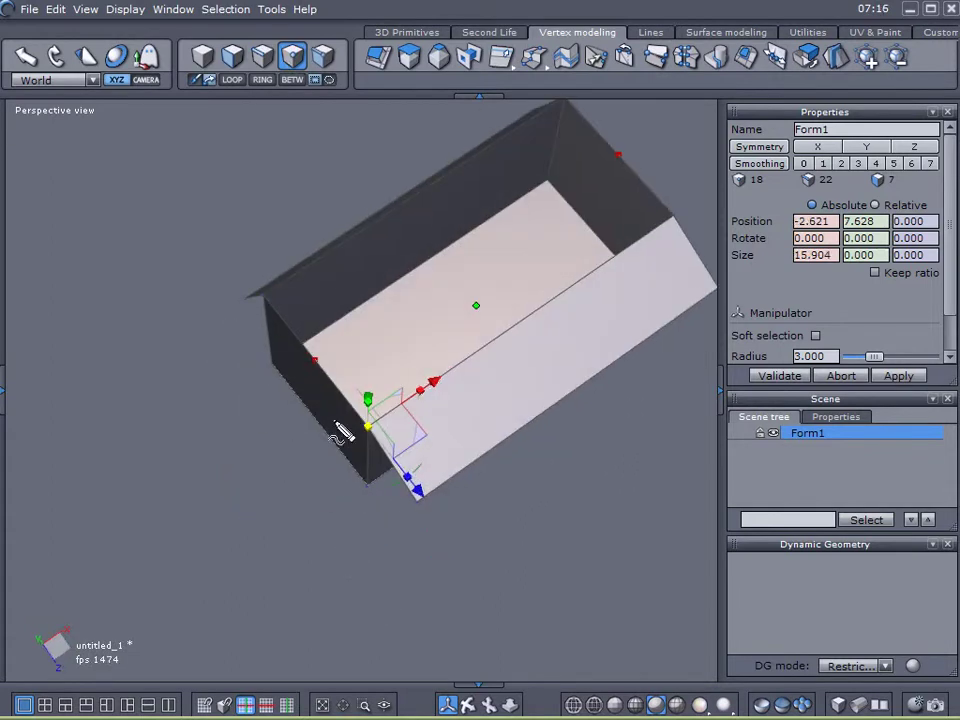
mouse_move(314, 362)
mouse_down()
mouse_move(604, 178)
mouse_move(620, 151)
mouse_up()
key(space)
mouse_move(238, 540)
right_down()
mouse_move(208, 521)
mouse_move(251, 449)
right_up()
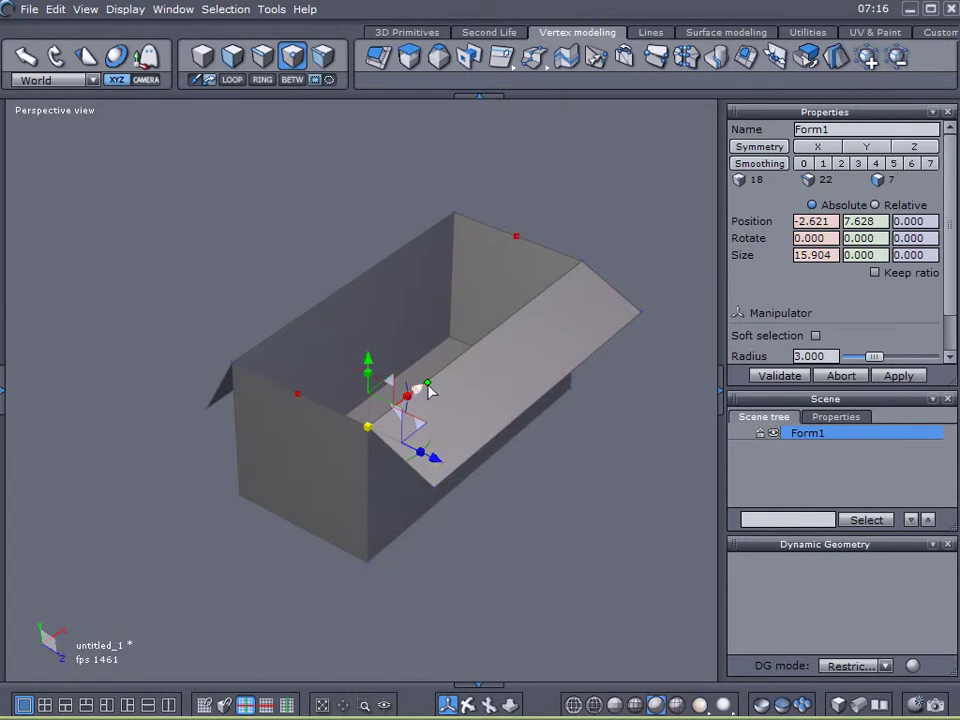
key(ctrl+z)
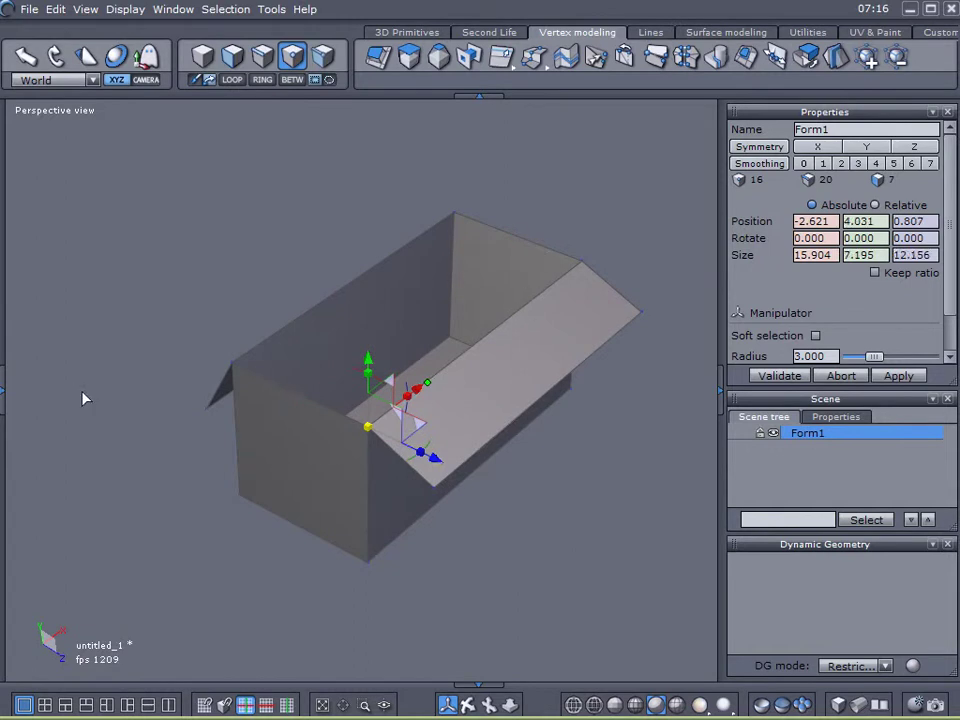
Reset the pivot point of the box
right_drag(169, 452, 255, 108)
right_click(239, 143)
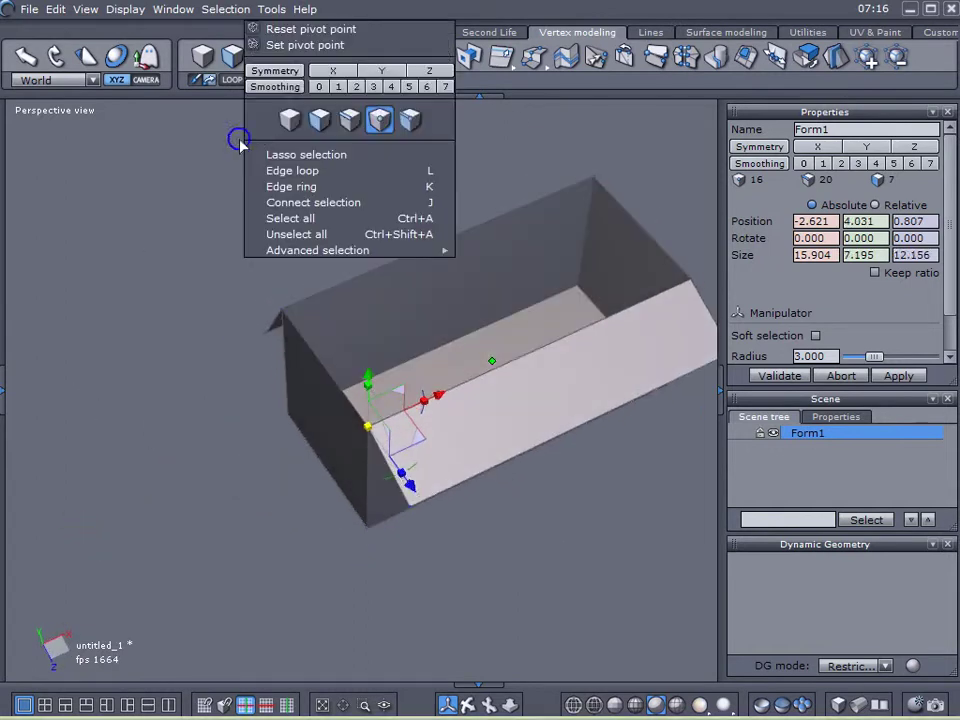
click(268, 29)
Fast extrude both short top edges inward along the X axis into end flaps about 3 units deep
click(263, 57)
click(320, 360)
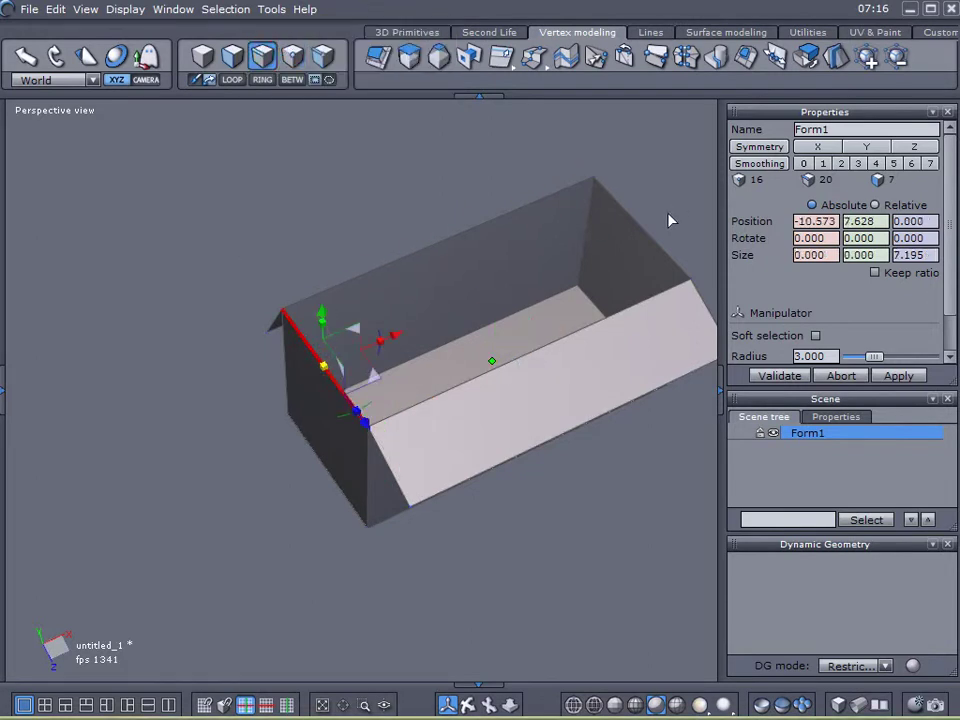
shift+click(647, 231)
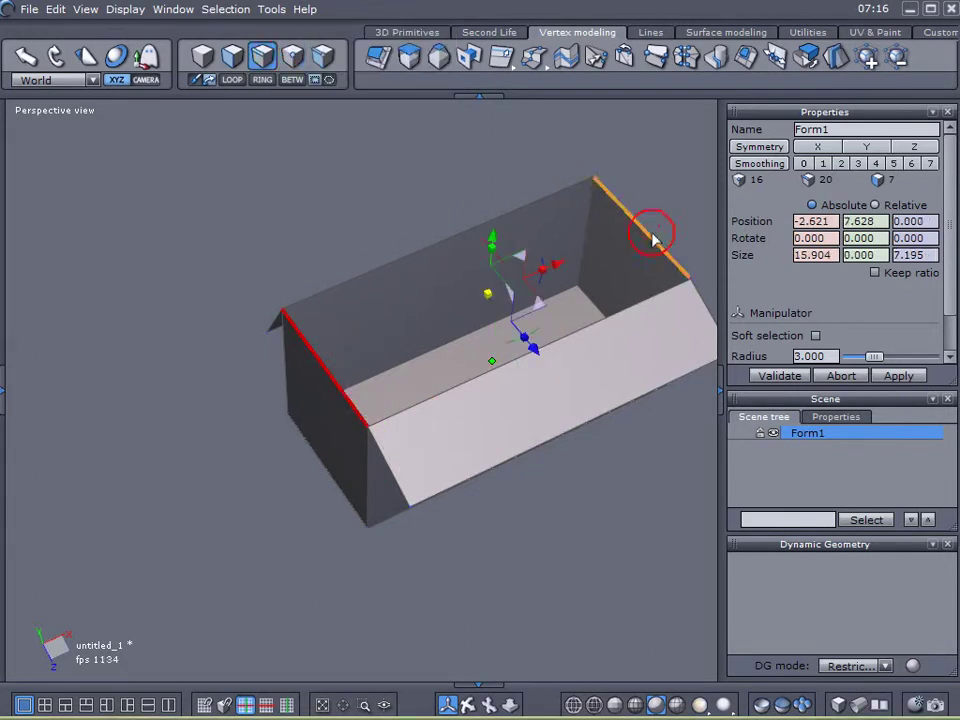
click(380, 60)
drag(540, 271, 520, 283)
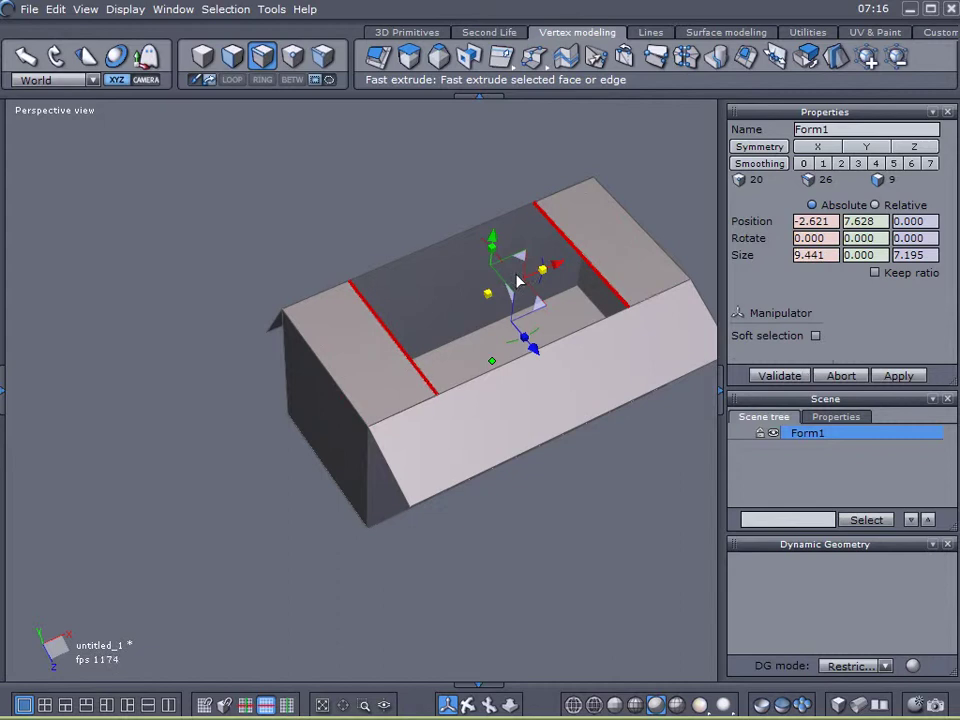
drag(519, 283, 520, 283)
Dissociate the end flap face on the box's negative X side from the mesh
middle_drag(520, 283, 287, 311)
click(232, 55)
click(318, 320)
middle_drag(274, 493, 172, 472)
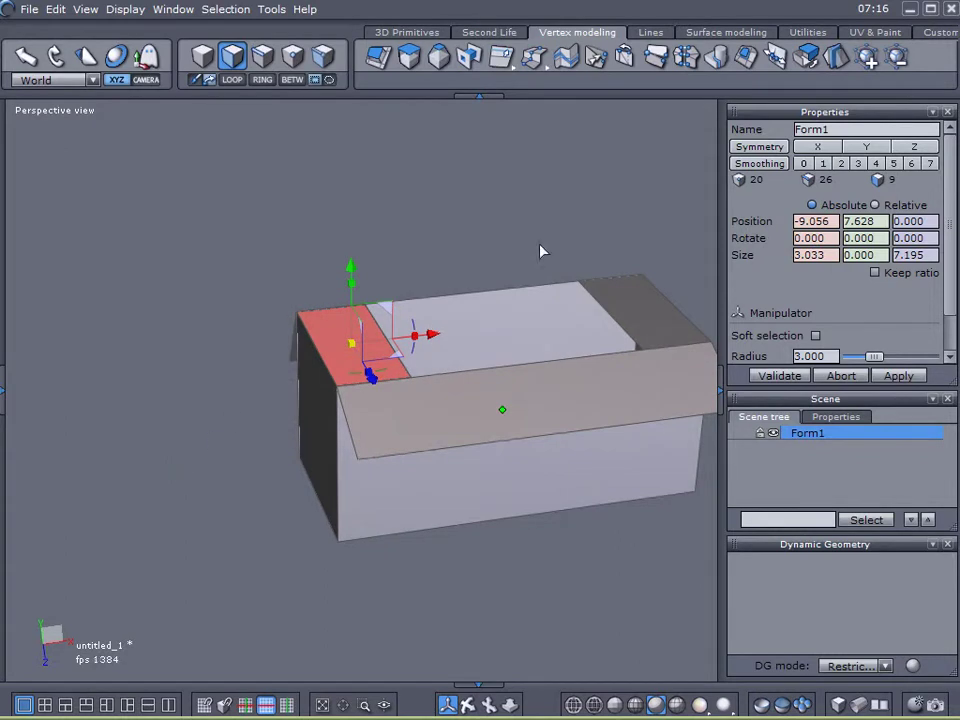
click(781, 61)
Set the pivot point at the detached end flap's outer corner and rotate the flap outward and down
right_click(278, 371)
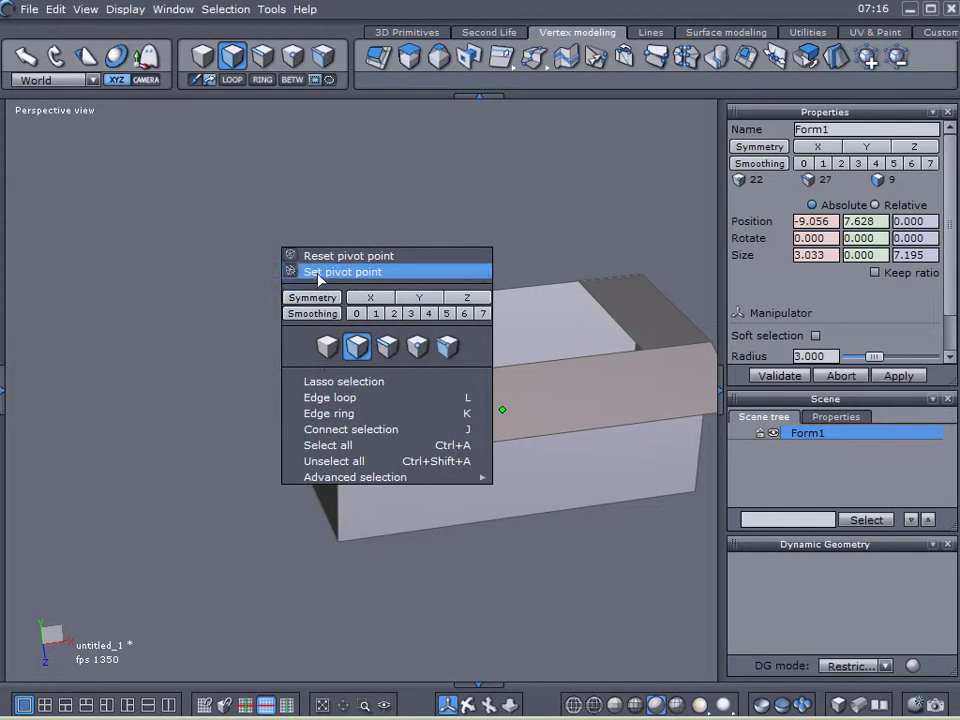
click(352, 270)
click(340, 390)
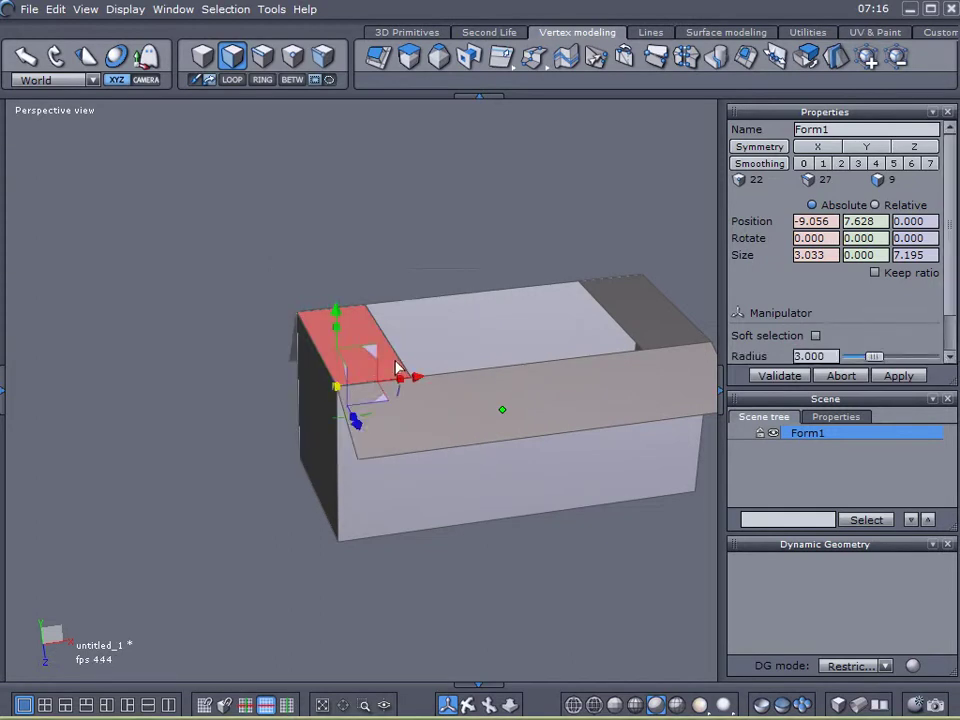
drag(399, 372, 347, 446)
Dissociate the end flap on the positive X side and rotate it outward about a pivot point at its outer corner
middle_drag(437, 540, 318, 590)
click(557, 330)
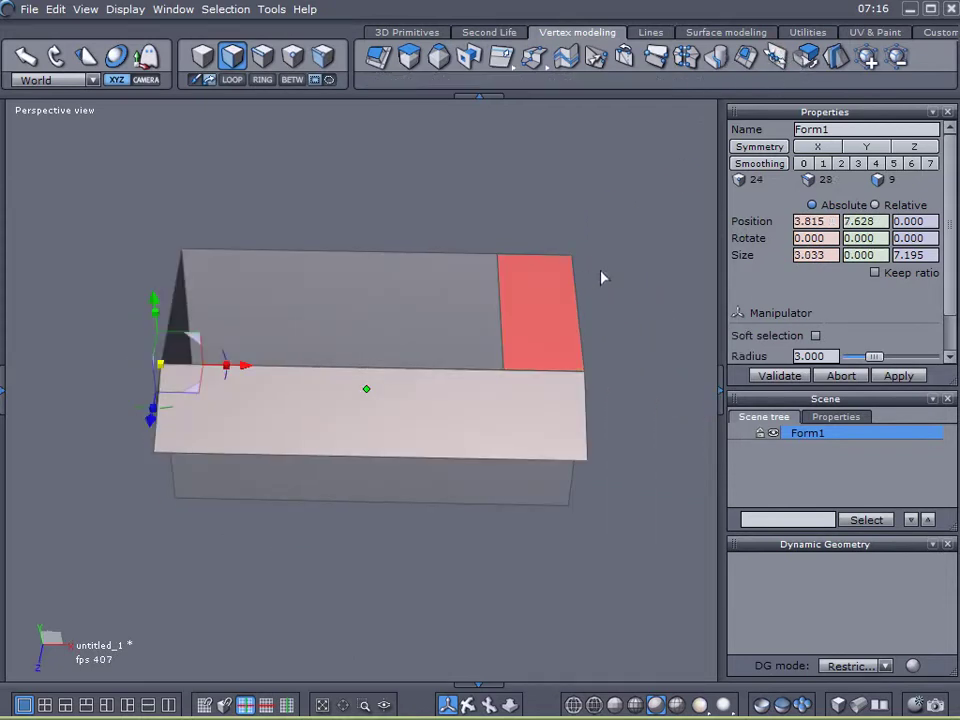
right_click(632, 256)
click(690, 162)
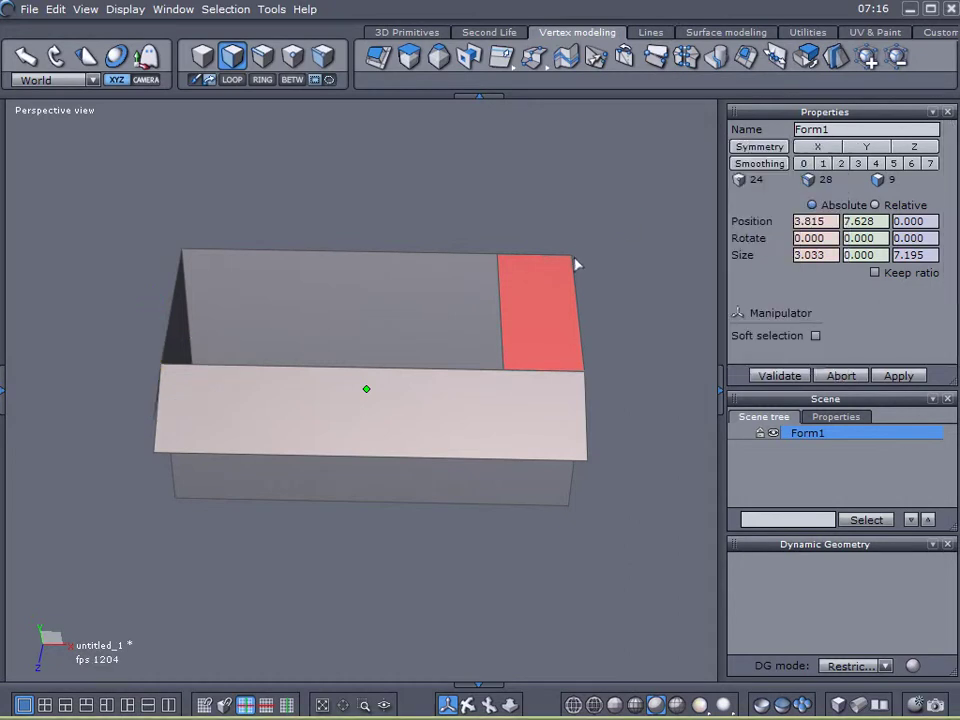
click(576, 264)
right_drag(514, 403, 567, 311)
drag(634, 247, 384, 176)
right_drag(384, 176, 510, 386)
Set the pivot point at the front long flap's hinge corner and rotate the flap further down
right_click(585, 240)
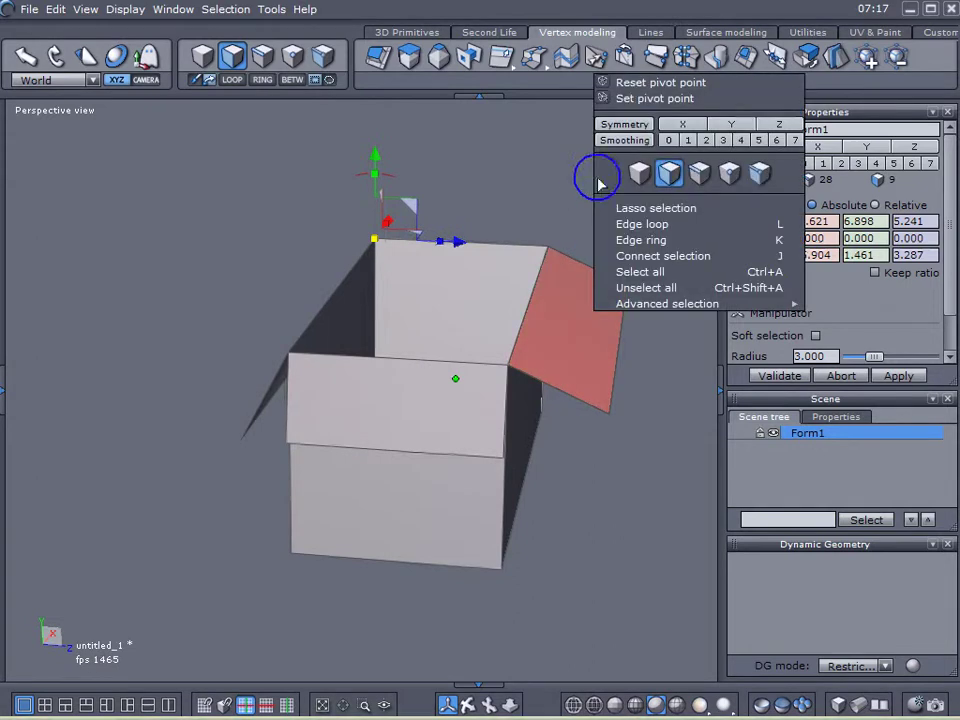
click(643, 97)
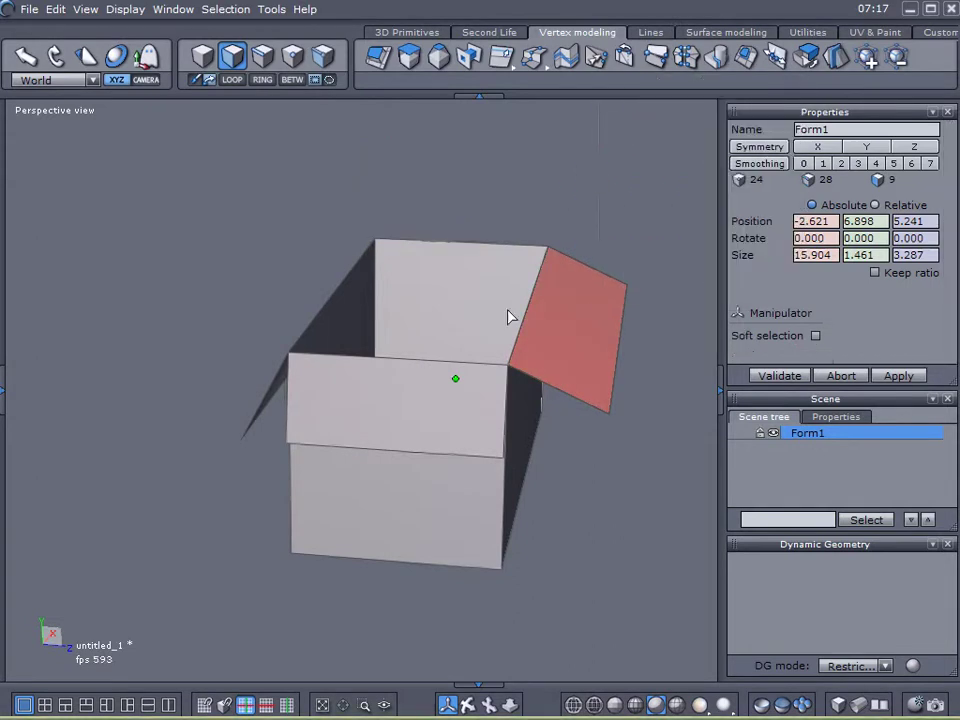
click(509, 366)
right_drag(508, 364, 489, 400)
drag(524, 302, 549, 330)
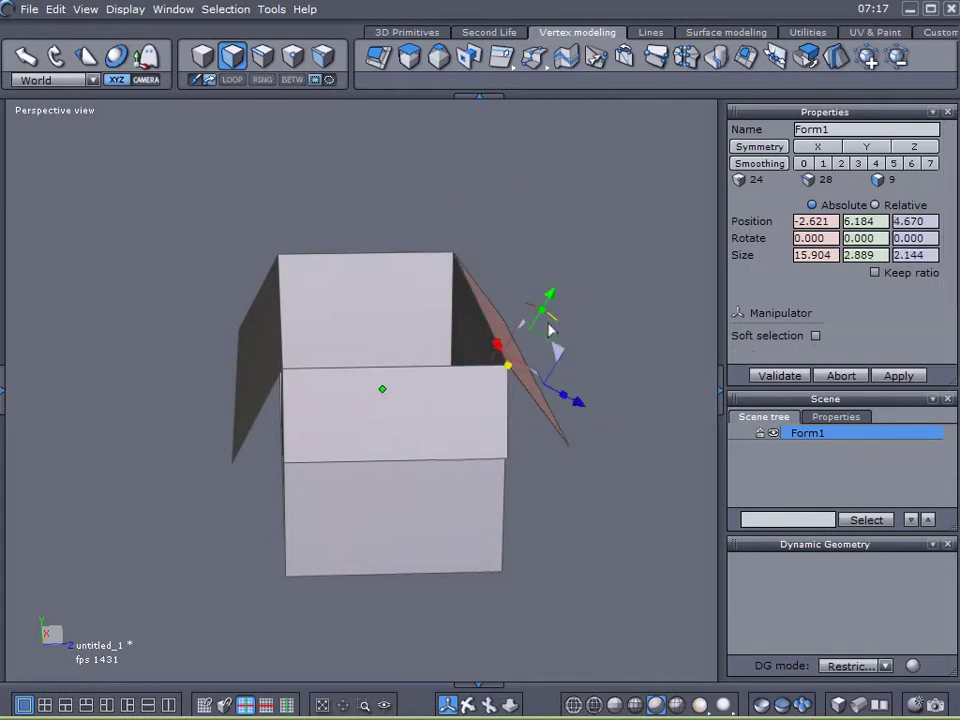
Deselect the flap and apply a cubic UV projection to the whole box
right_drag(394, 407, 461, 542)
click(461, 542)
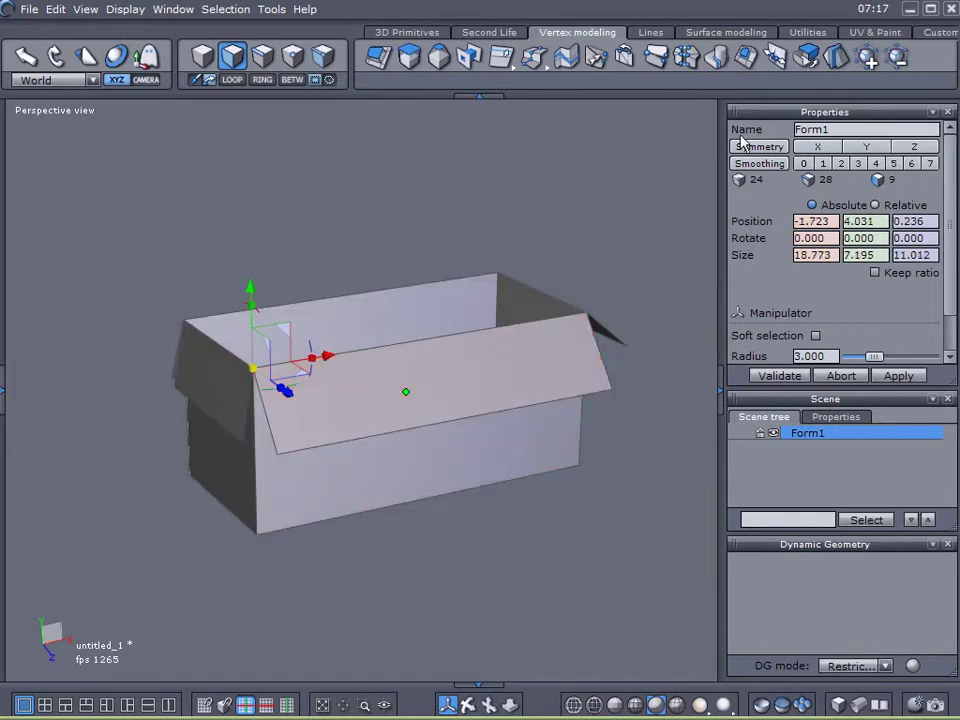
click(862, 33)
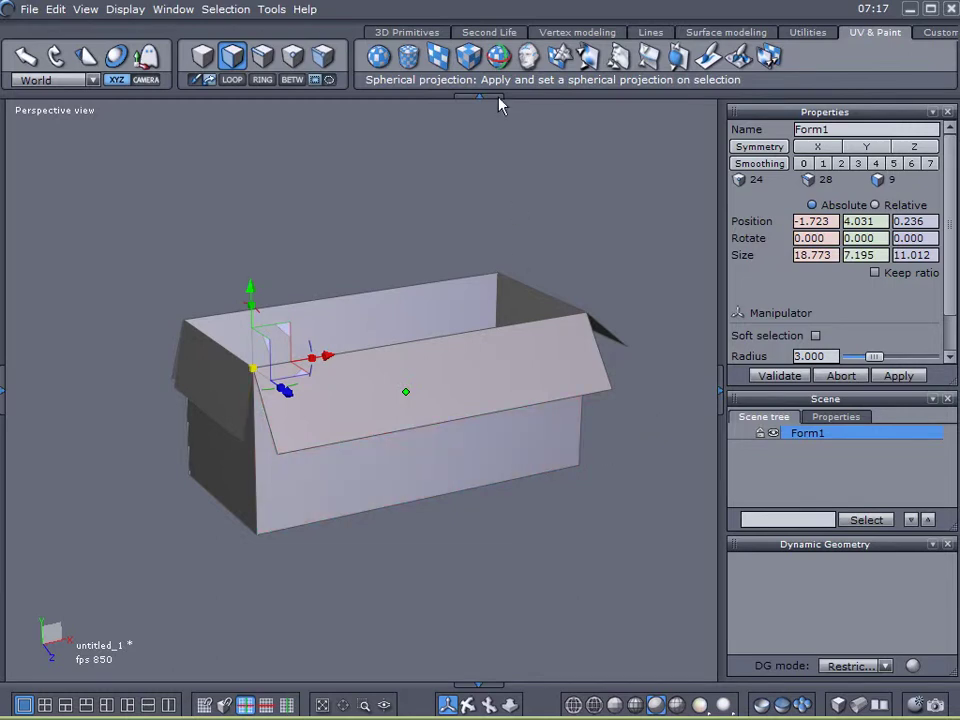
click(476, 66)
right_drag(261, 225, 140, 370)
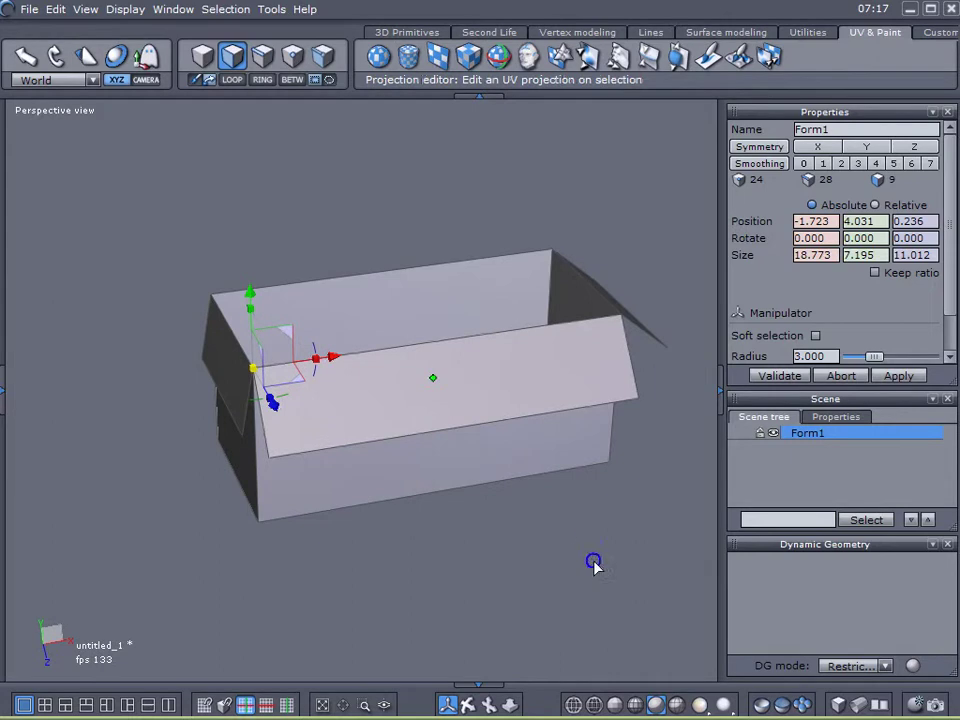
right_click(600, 446)
click(673, 452)
right_drag(407, 465, 379, 549)
right_drag(396, 279, 320, 305)
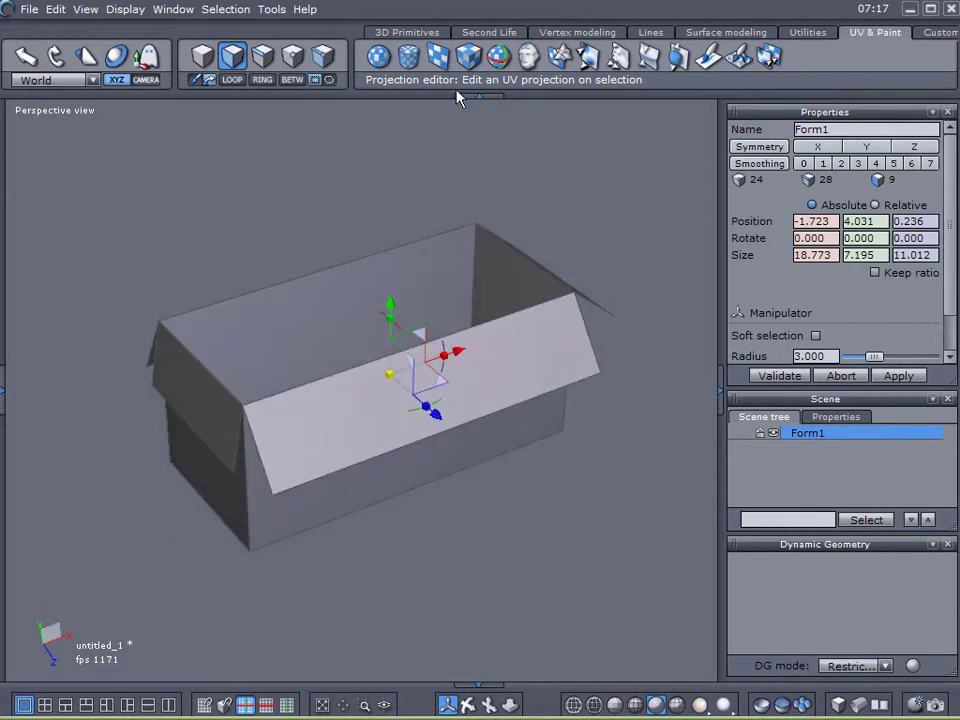
right_drag(309, 226, 348, 177)
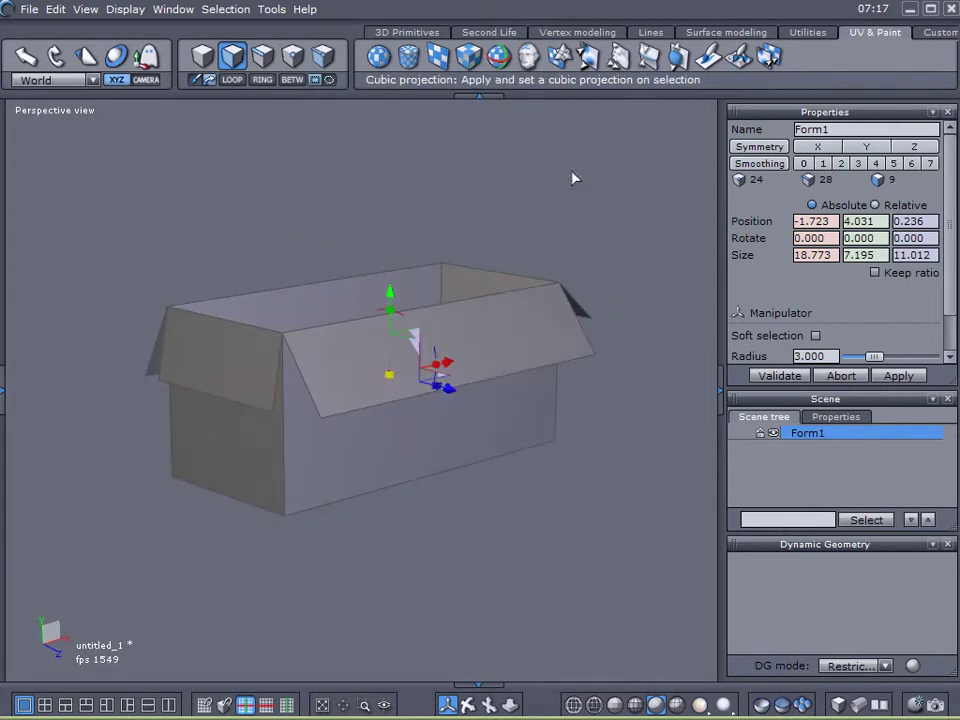
click(474, 60)
Examine how the checker pattern is stretched across the box's walls and flaps
right_drag(481, 343, 507, 420)
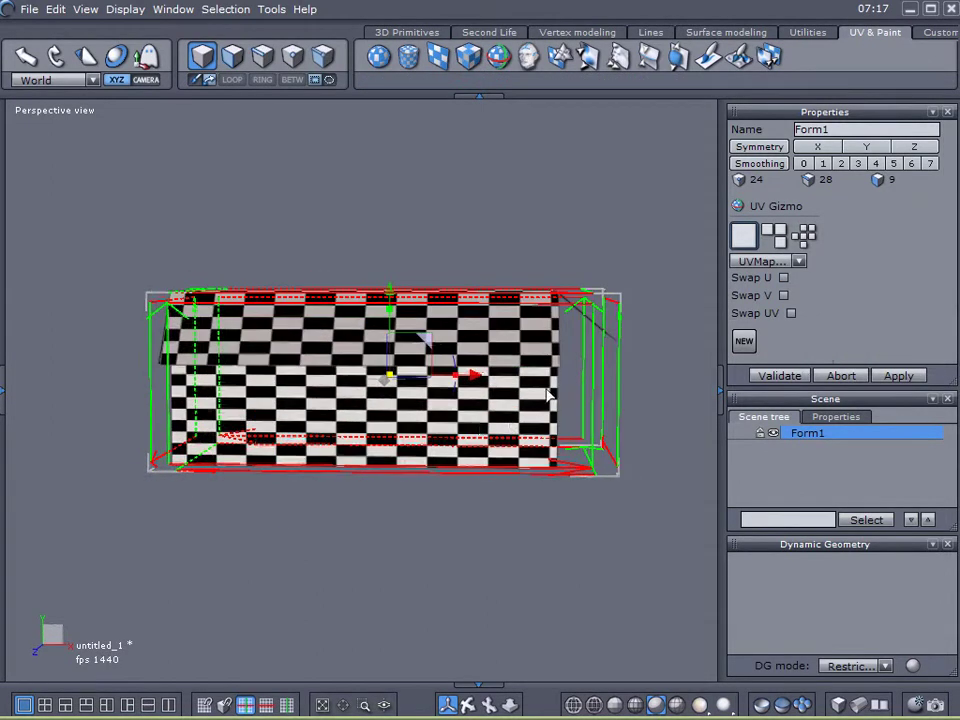
scroll(435, 362, up, 3)
scroll(407, 360, down, 3)
right_drag(407, 365, 243, 449)
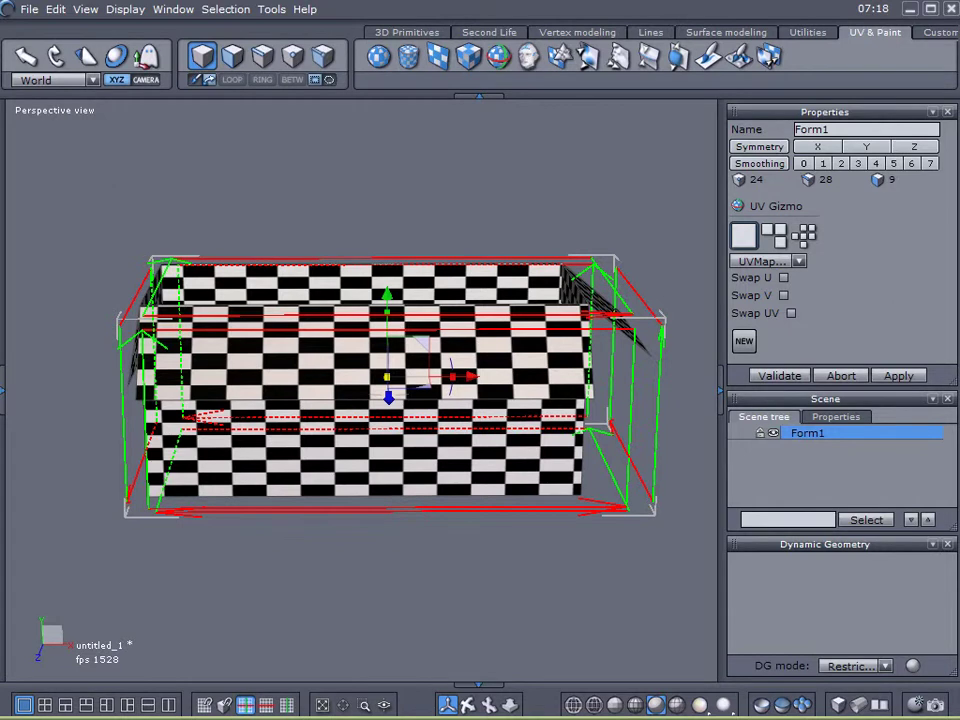
right_drag(160, 640, 223, 587)
scroll(461, 512, up, 4)
scroll(461, 512, down, 4)
right_drag(461, 512, 420, 537)
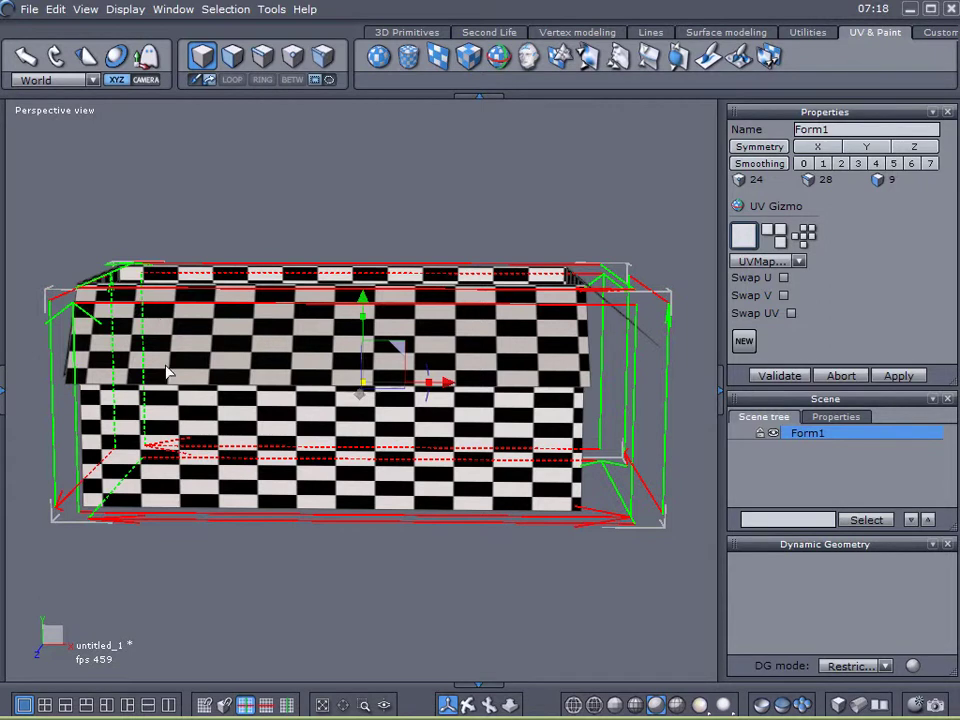
right_drag(167, 372, 228, 381)
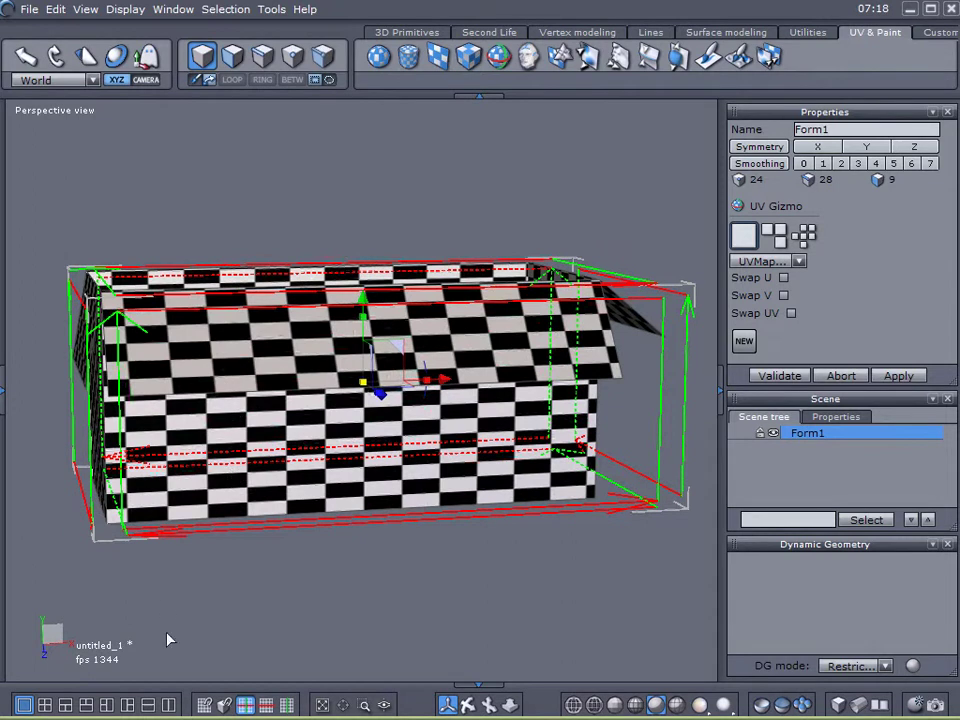
Show the UV view beside the perspective view and select all edges of the UV layout
click(168, 706)
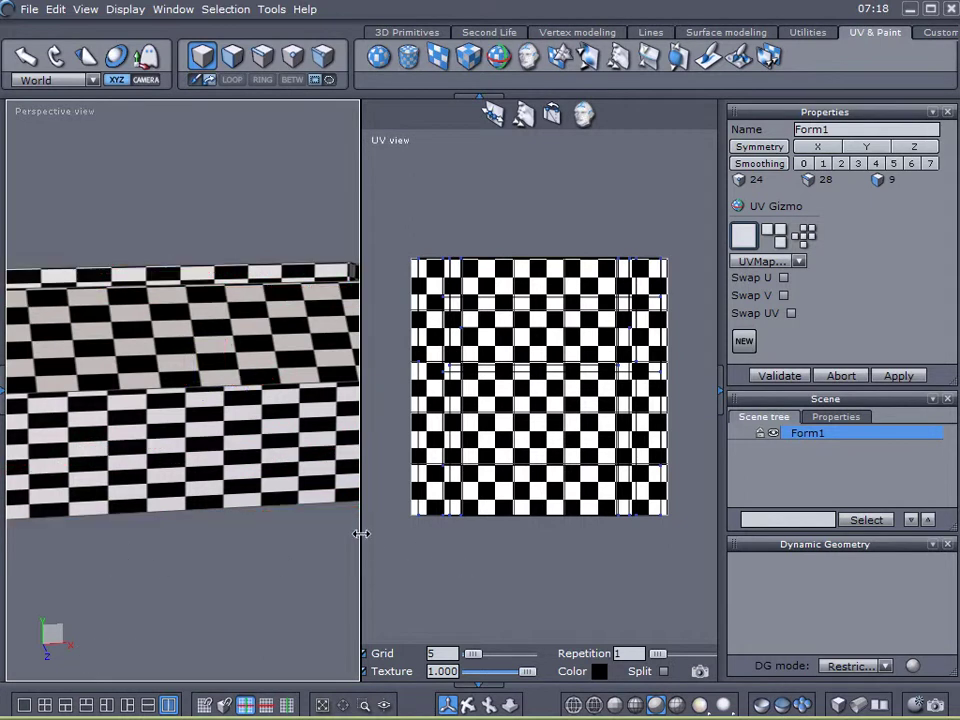
click(292, 56)
click(398, 244)
click(519, 161)
click(671, 300)
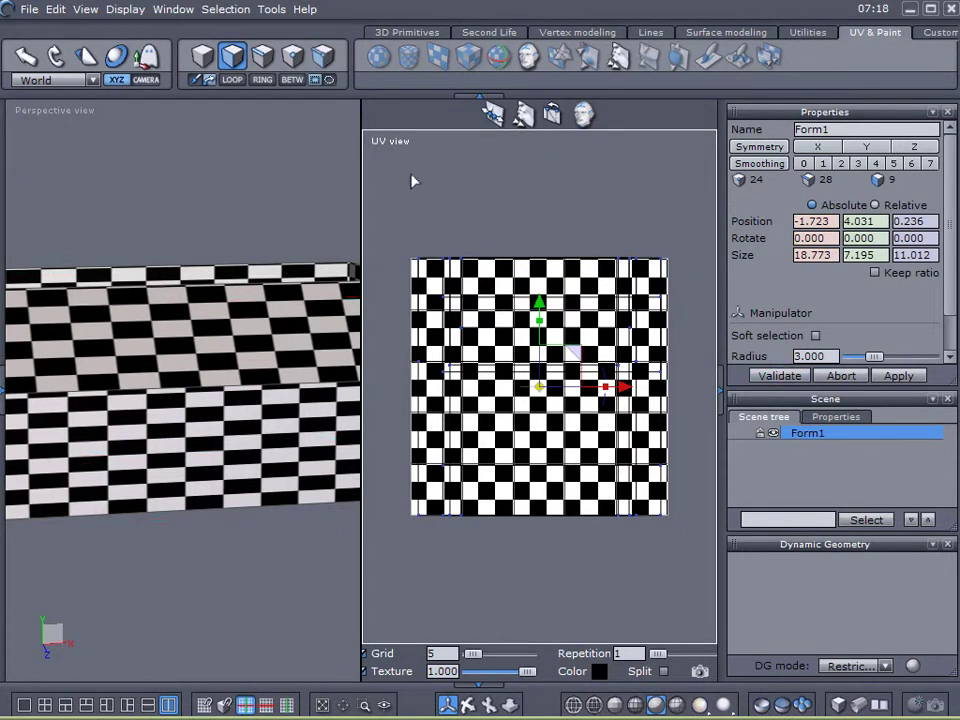
click(258, 58)
drag(387, 188, 700, 576)
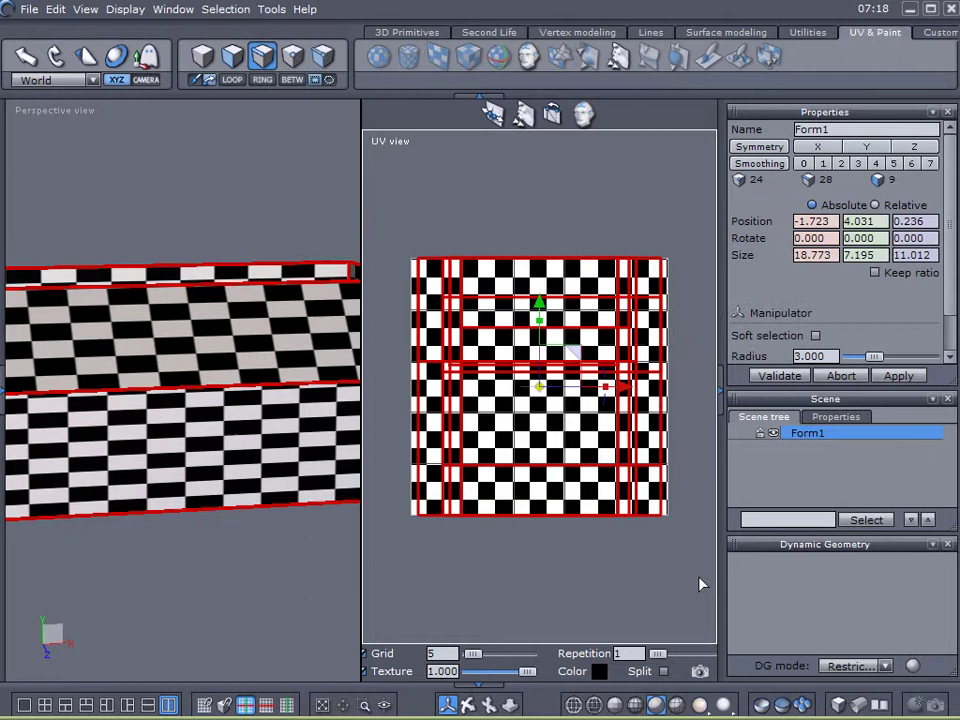
Change the UV wire color to green and widen the perspective view so the box fits in it
click(598, 671)
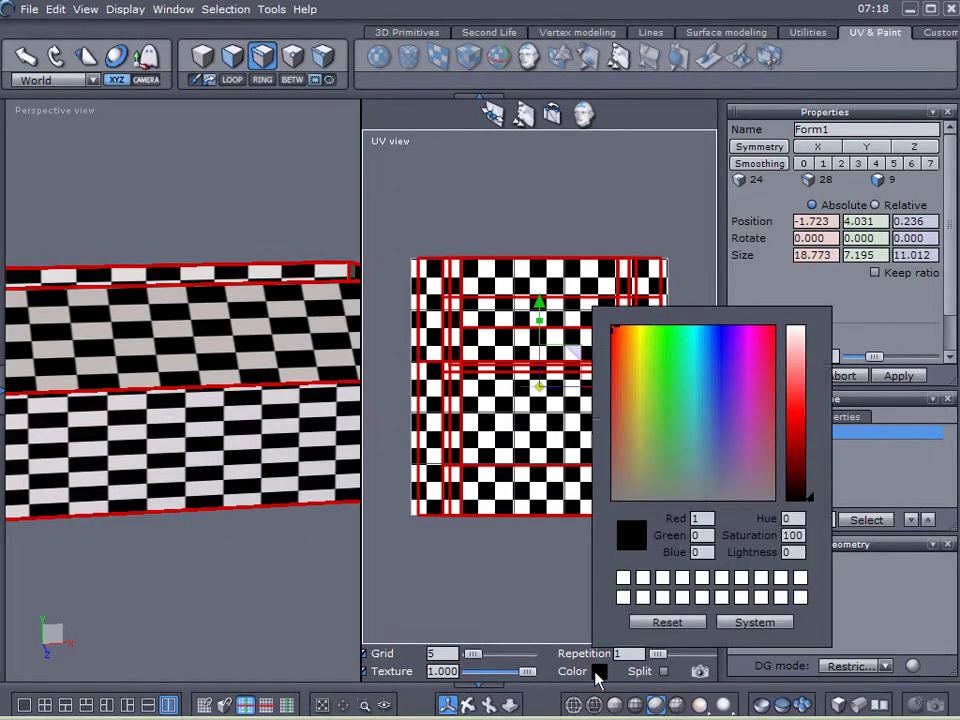
click(664, 357)
click(790, 416)
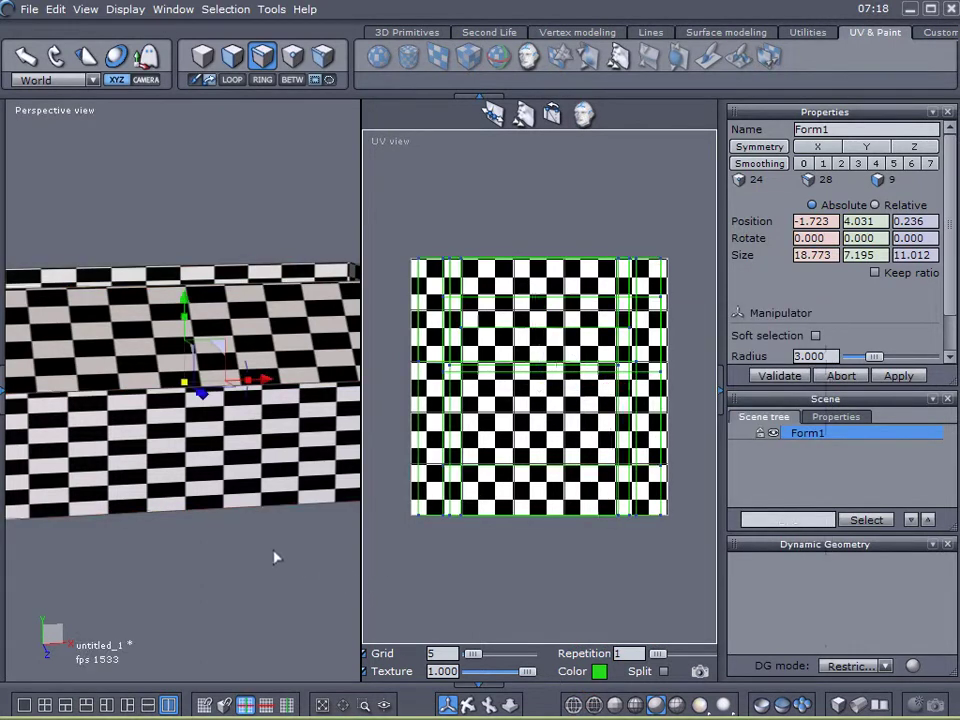
scroll(260, 546, down, 2)
right_drag(260, 550, 167, 531)
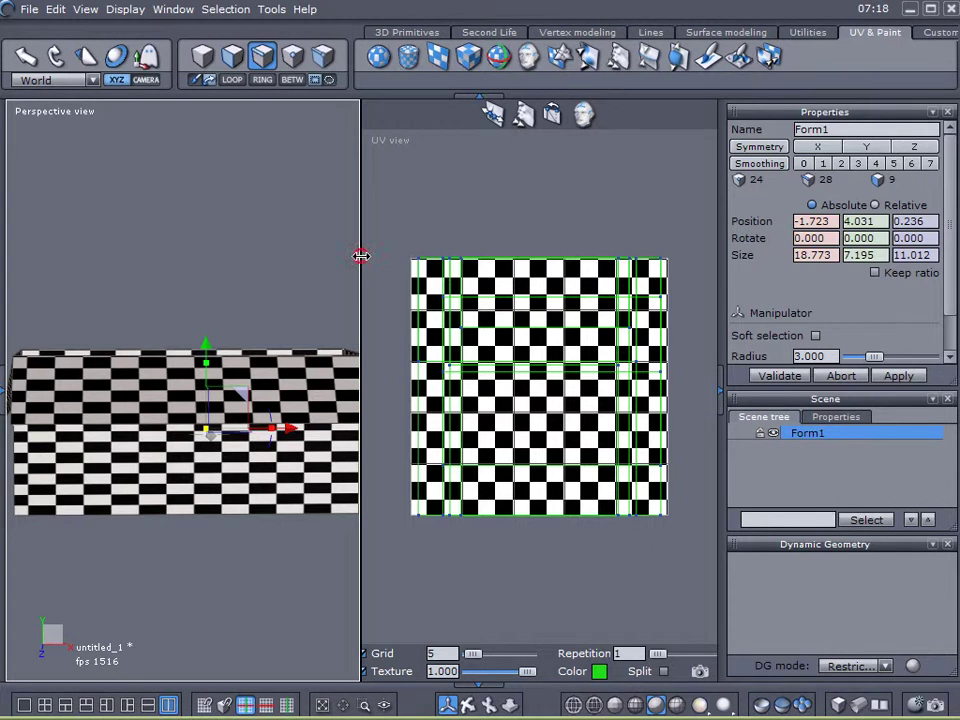
drag(418, 262, 424, 262)
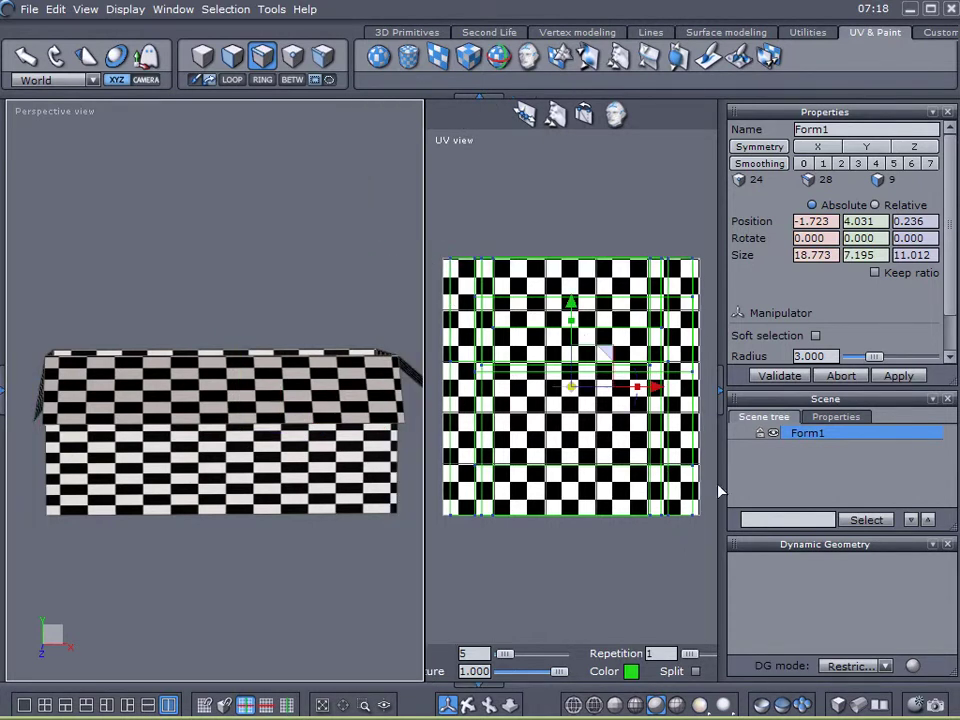
Select the box's front face to check its area in the UV layout, then deselect it and inspect the checks all round
click(232, 56)
click(174, 516)
scroll(174, 516, up, 3)
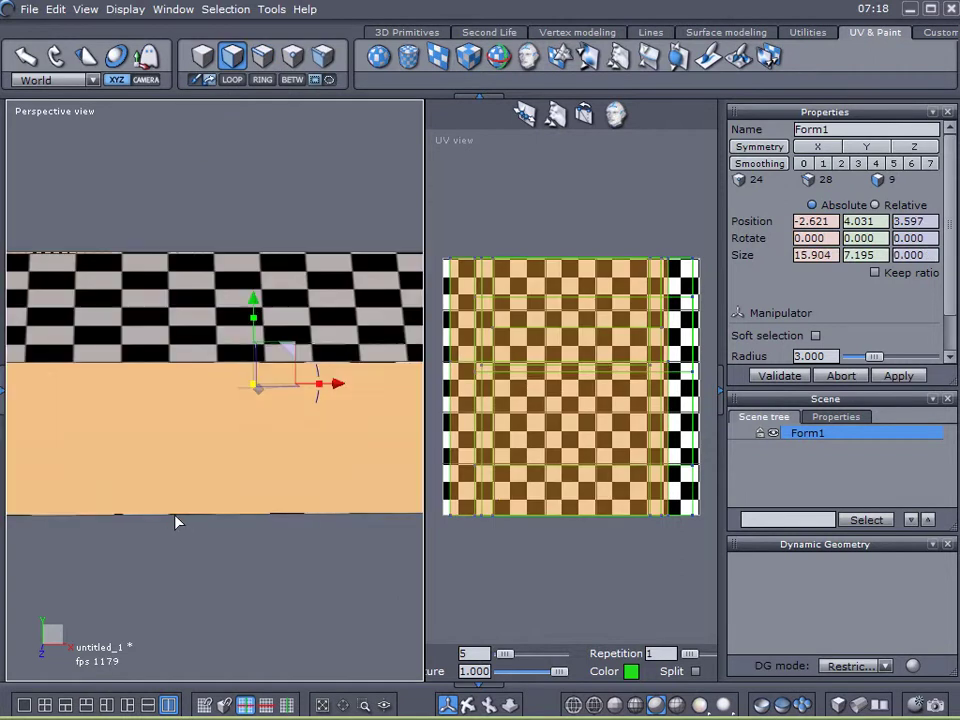
click(189, 621)
click(153, 417)
click(207, 612)
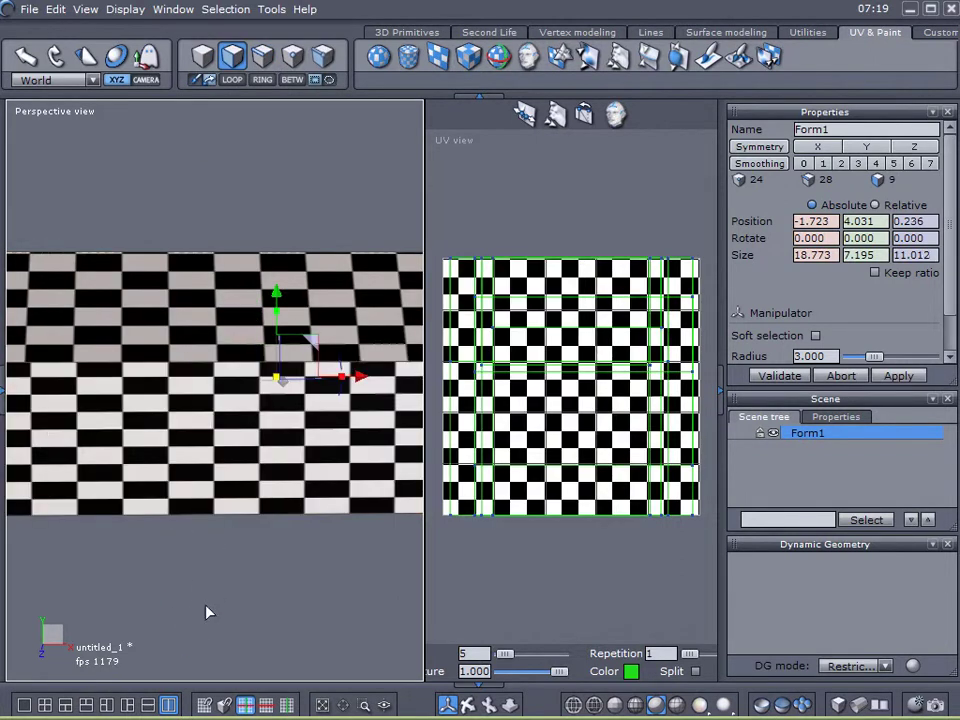
middle_drag(298, 386, 420, 300)
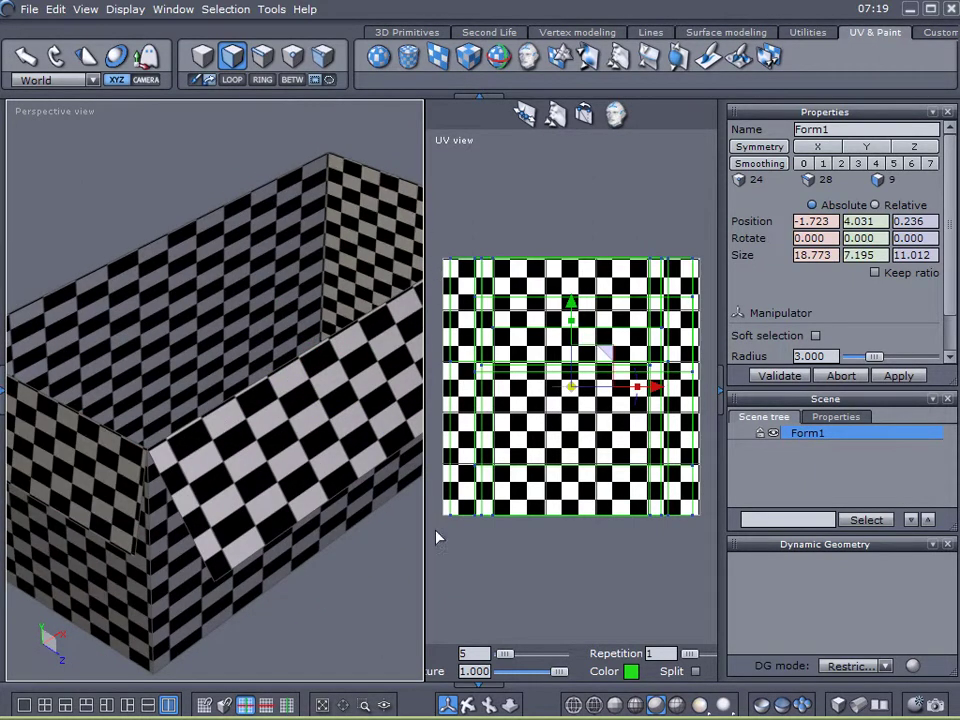
middle_drag(343, 624, 199, 472)
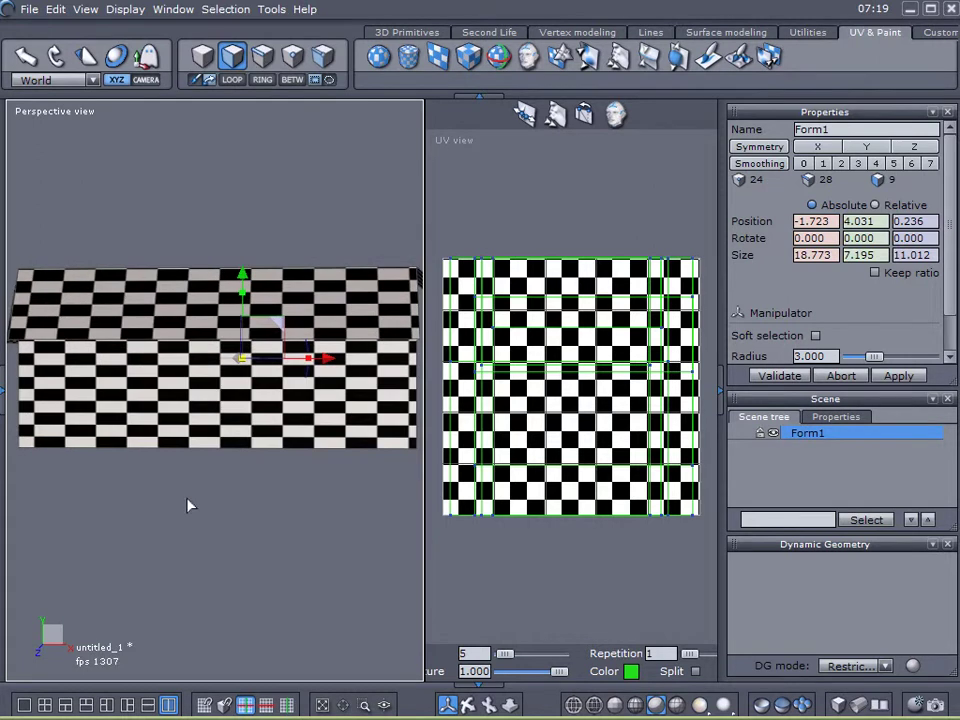
Reopen the cubic projection on the box and shrink it along X until the front checks are nearly square
click(468, 60)
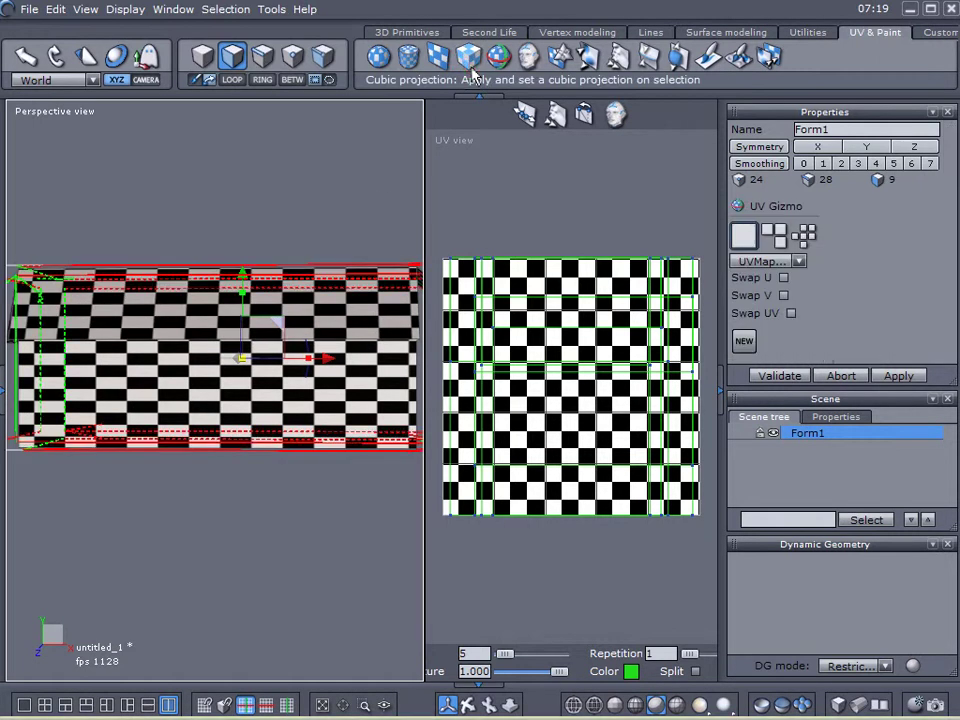
middle_drag(166, 557, 220, 532)
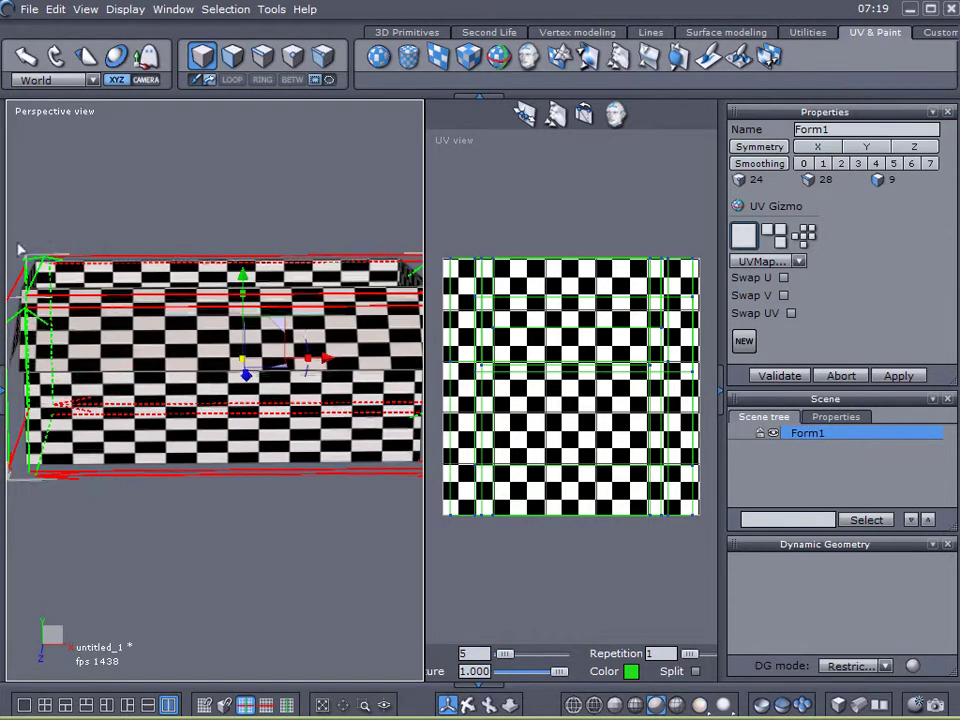
click(468, 57)
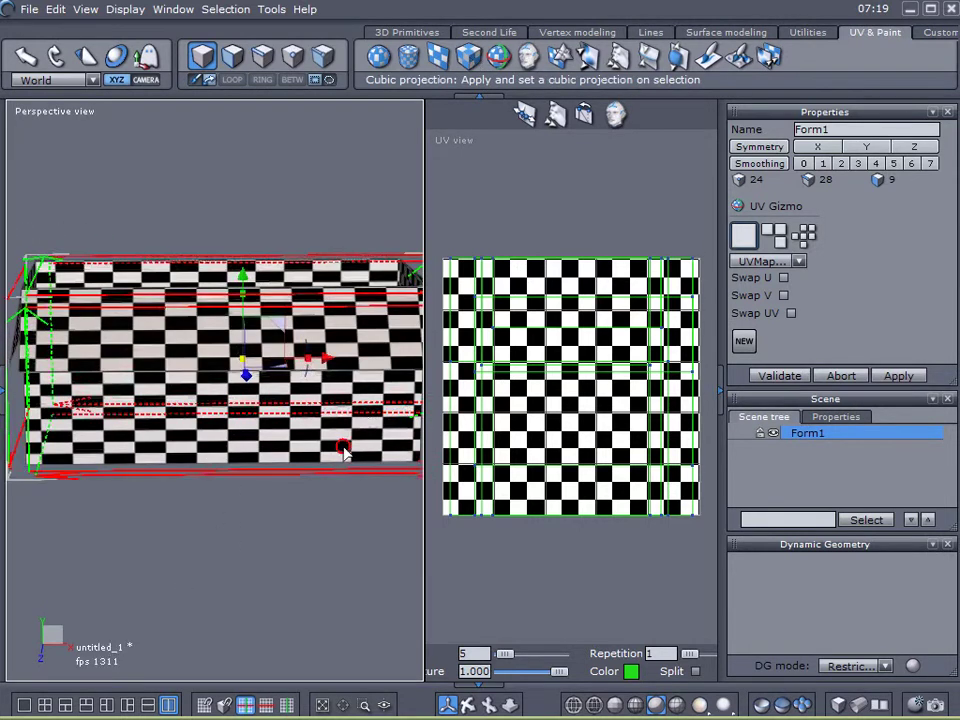
drag(310, 365, 266, 362)
scroll(257, 367, up, 5)
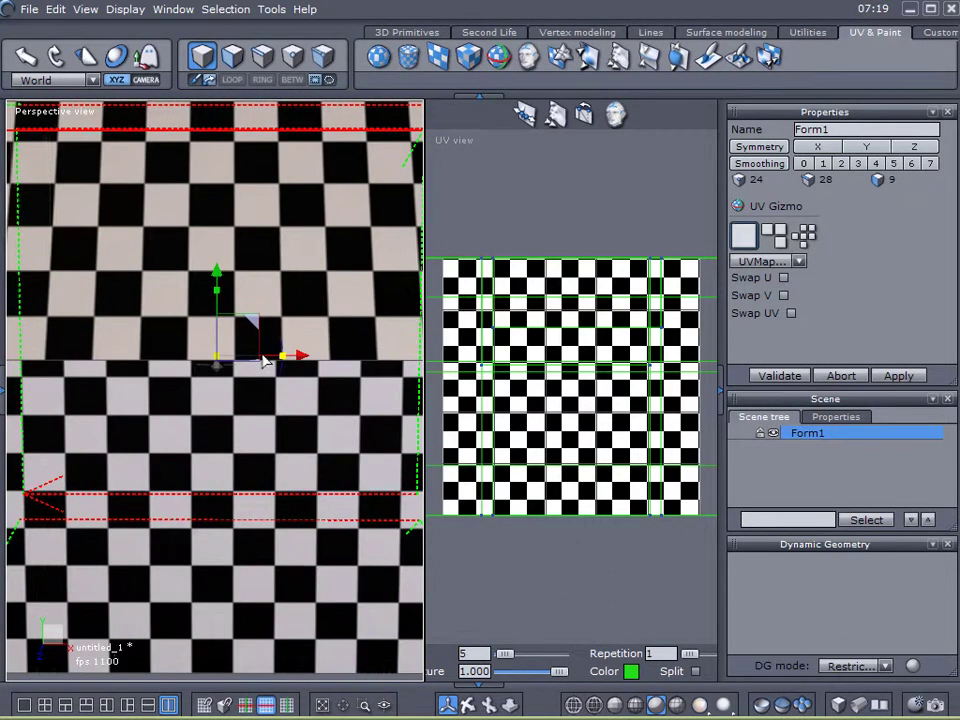
scroll(259, 386, down, 6)
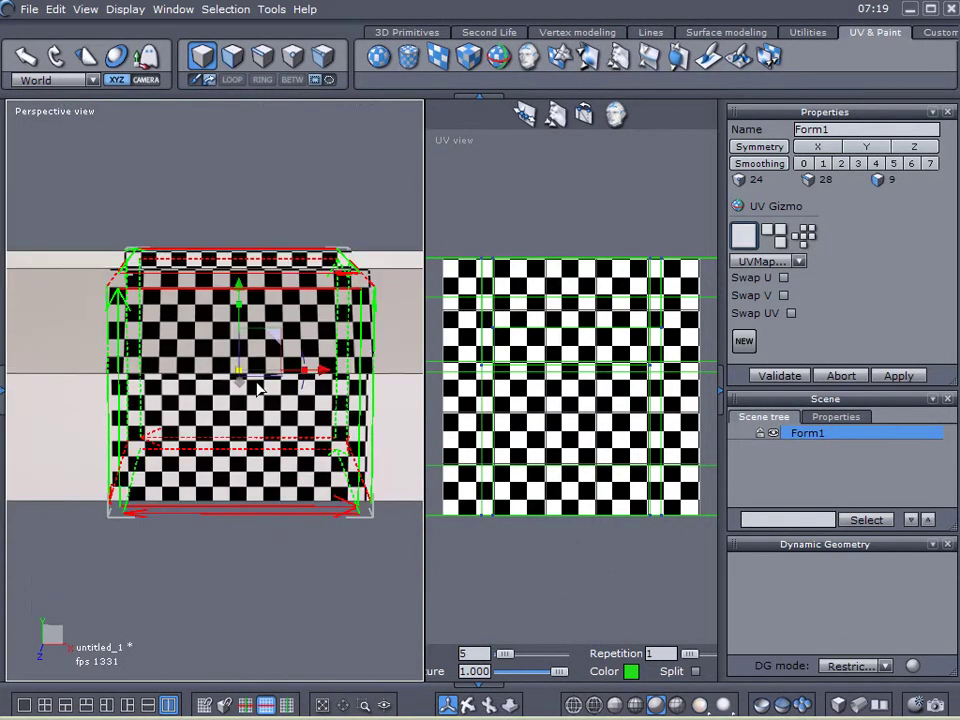
Shrink the cubic projection along Z until the checks on the box's end are nearly square
middle_drag(200, 468, 417, 460)
middle_drag(310, 375, 296, 369)
scroll(263, 385, up, 5)
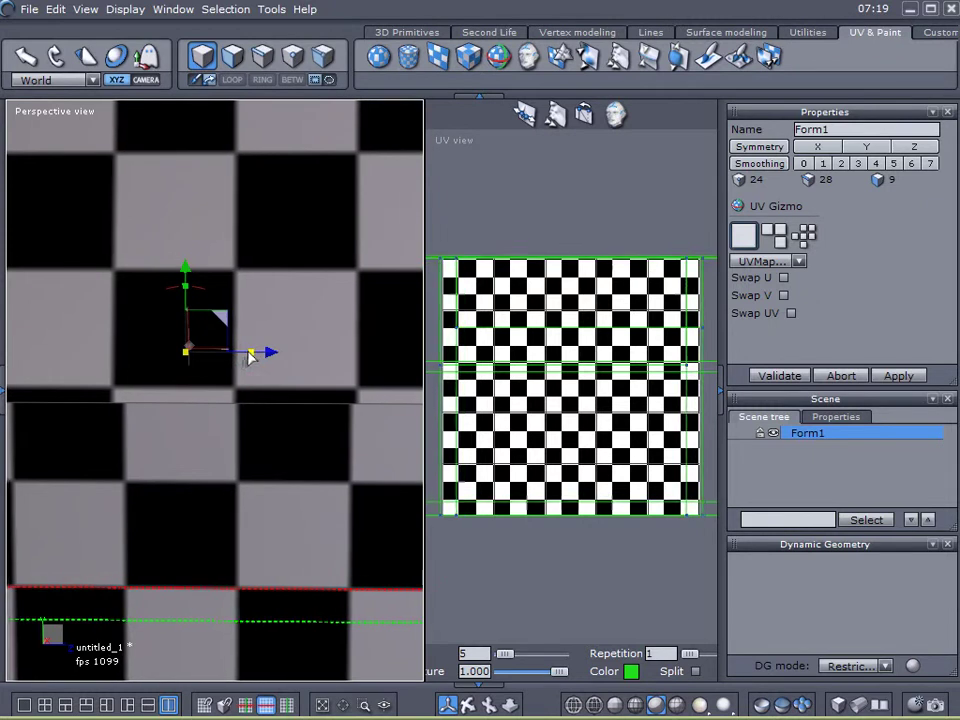
scroll(242, 362, down, 3)
scroll(243, 370, down, 3)
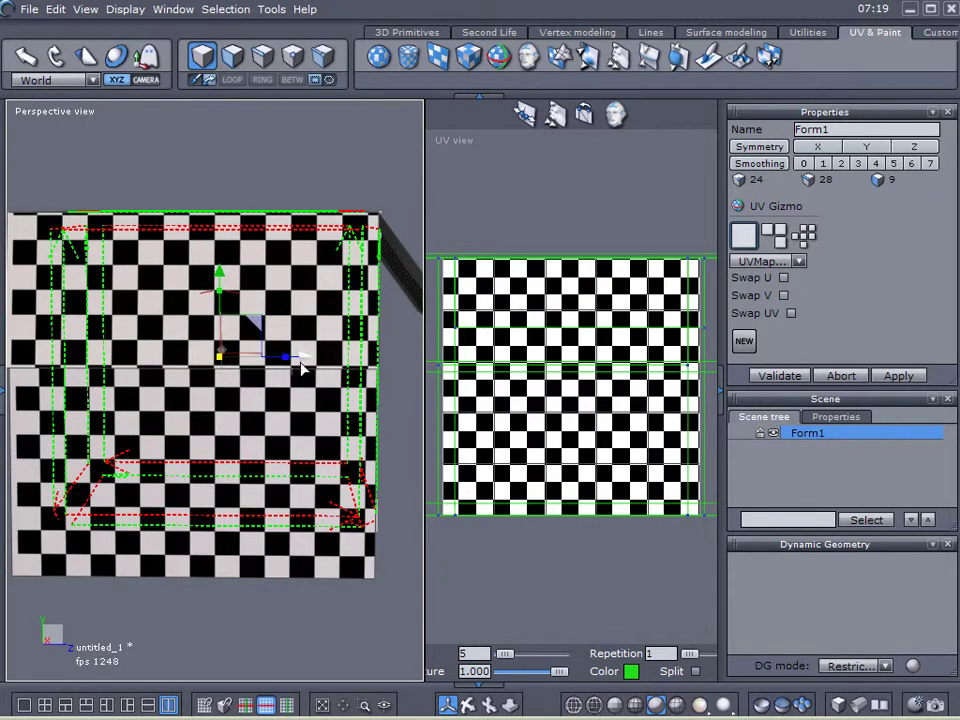
Shrink the cubic projection slightly along Y to even out the height of the checks
middle_drag(340, 432, 110, 432)
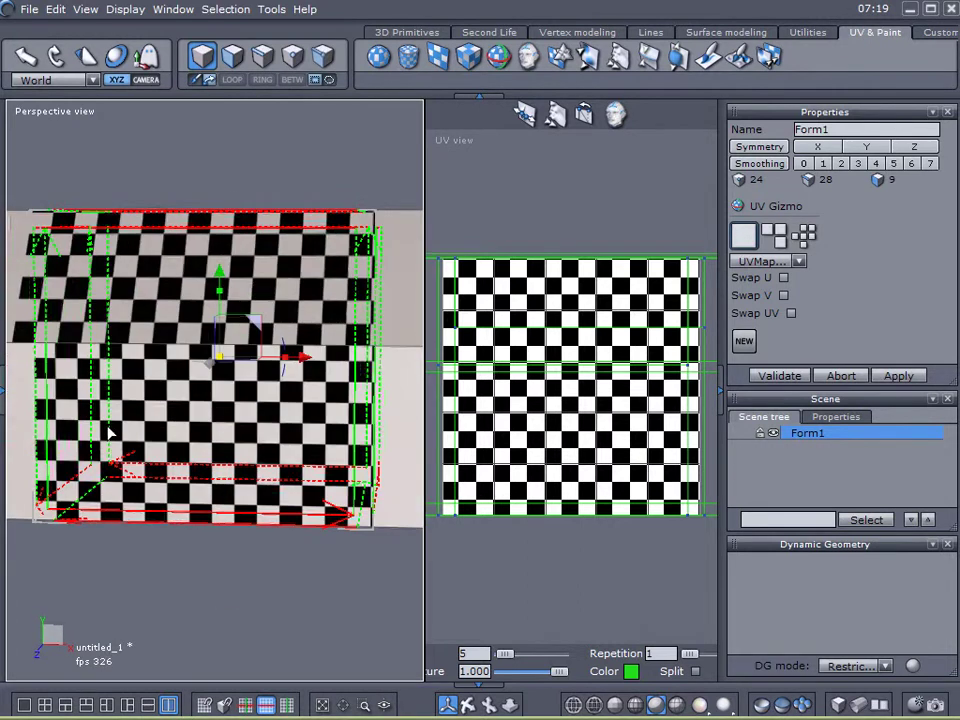
middle_drag(125, 296, 252, 316)
mouse_move(216, 326)
mouse_down()
mouse_move(216, 339)
mouse_move(200, 300)
mouse_move(218, 292)
mouse_move(207, 323)
mouse_up()
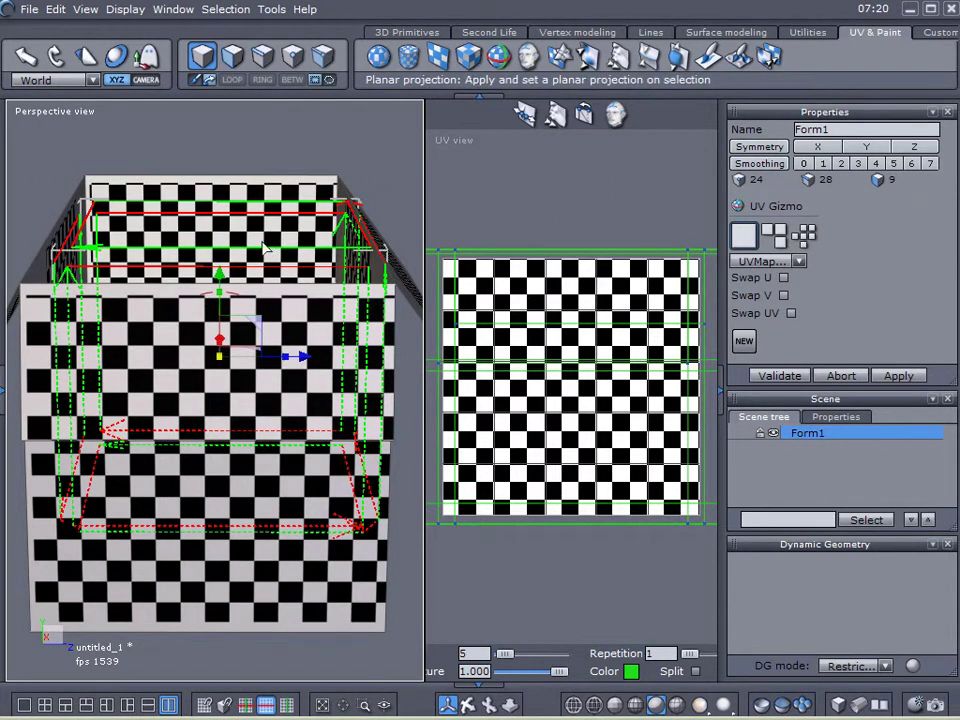
Move the cubic projection slightly along the Z axis and compare the checks on the walls and front flap
middle_drag(208, 480, 84, 366)
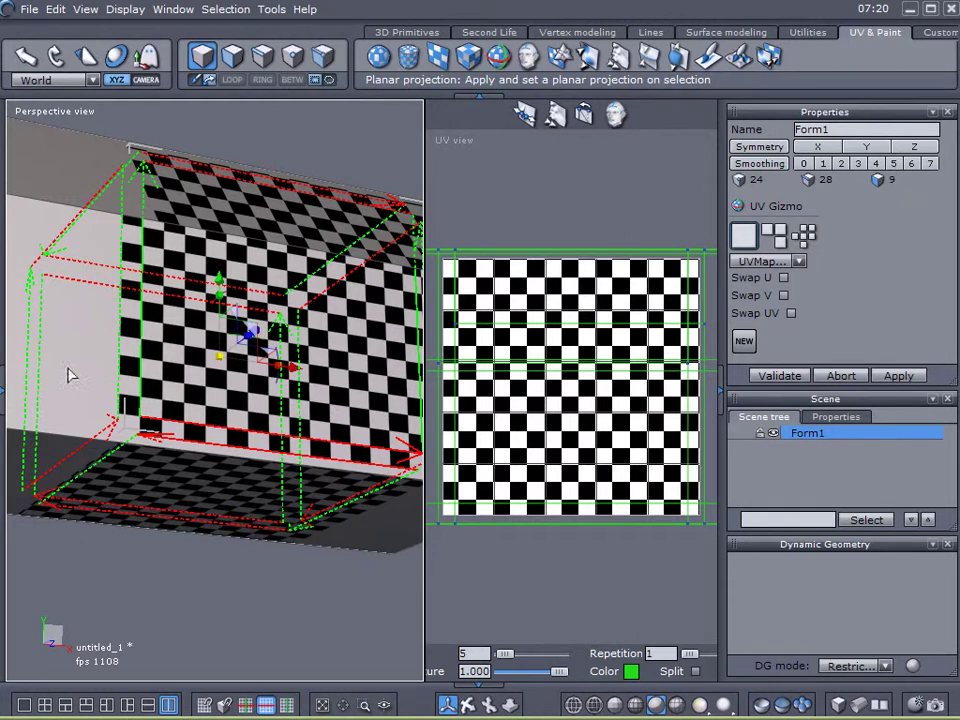
middle_drag(66, 377, 100, 536)
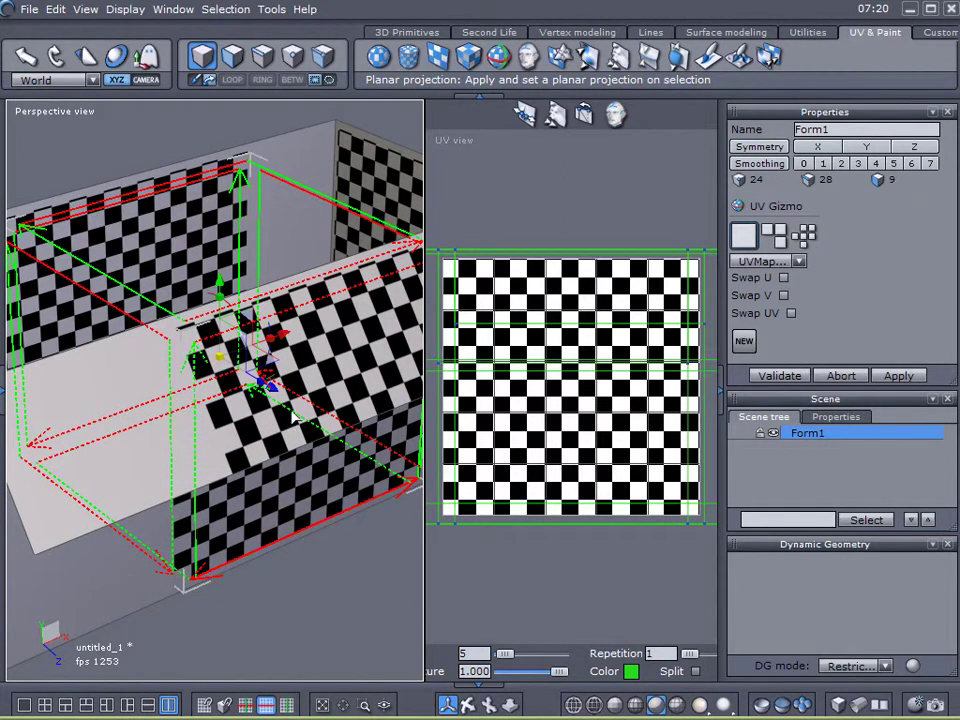
mouse_move(272, 392)
mouse_down()
mouse_move(300, 407)
mouse_move(284, 393)
mouse_up()
middle_drag(284, 393, 24, 314)
scroll(271, 311, up, 3)
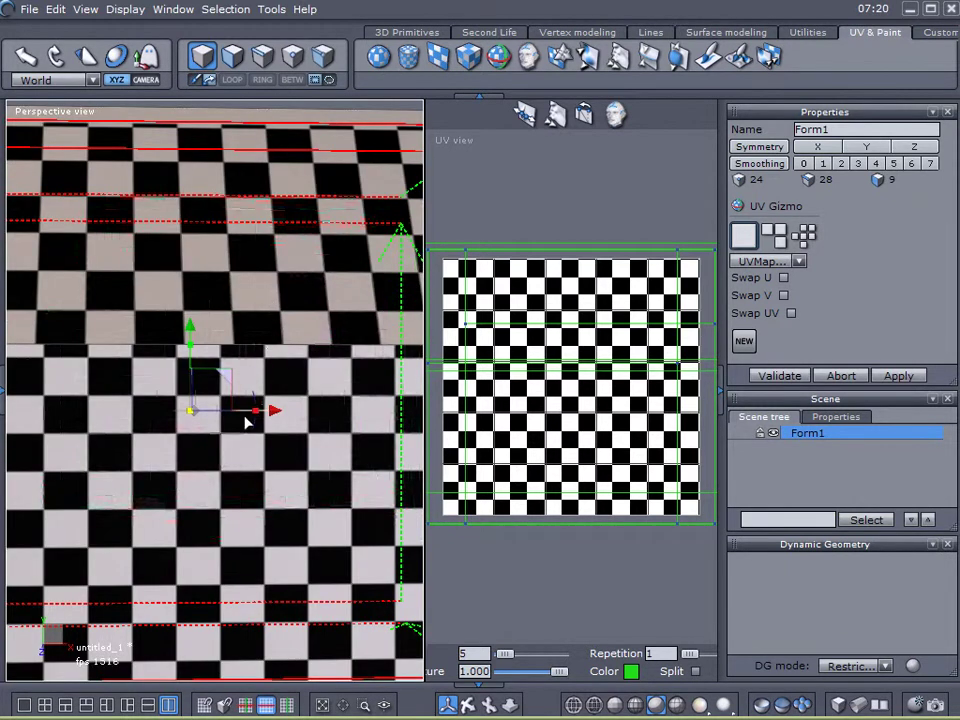
scroll(257, 415, down, 5)
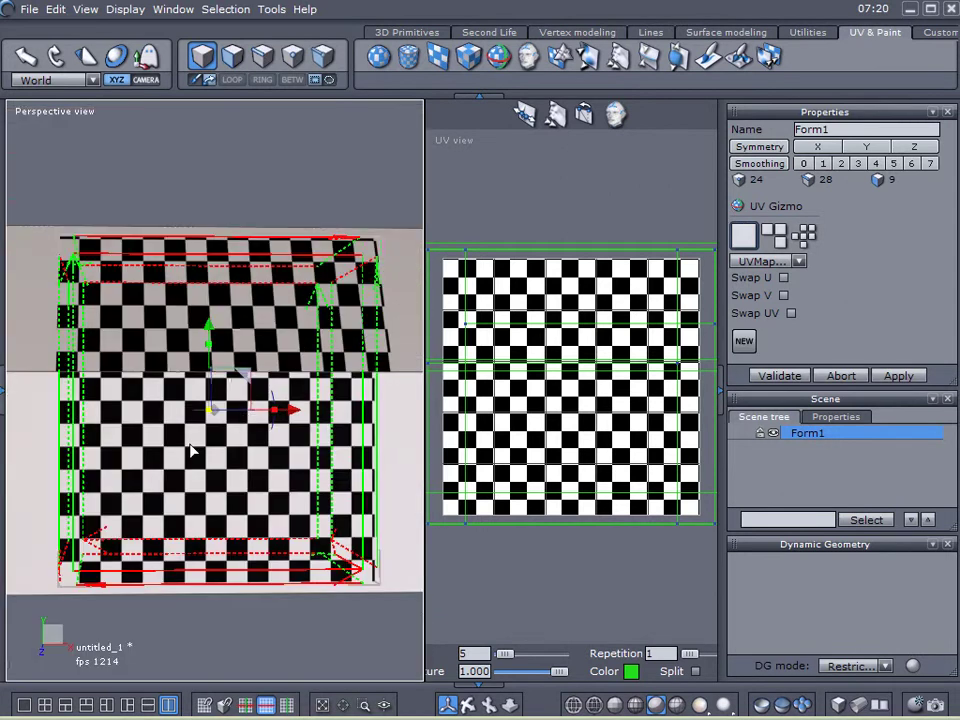
scroll(409, 476, up, 2)
Shrink the cubic projection a little more along Z and check the pattern on the box's underside
middle_drag(409, 476, 403, 479)
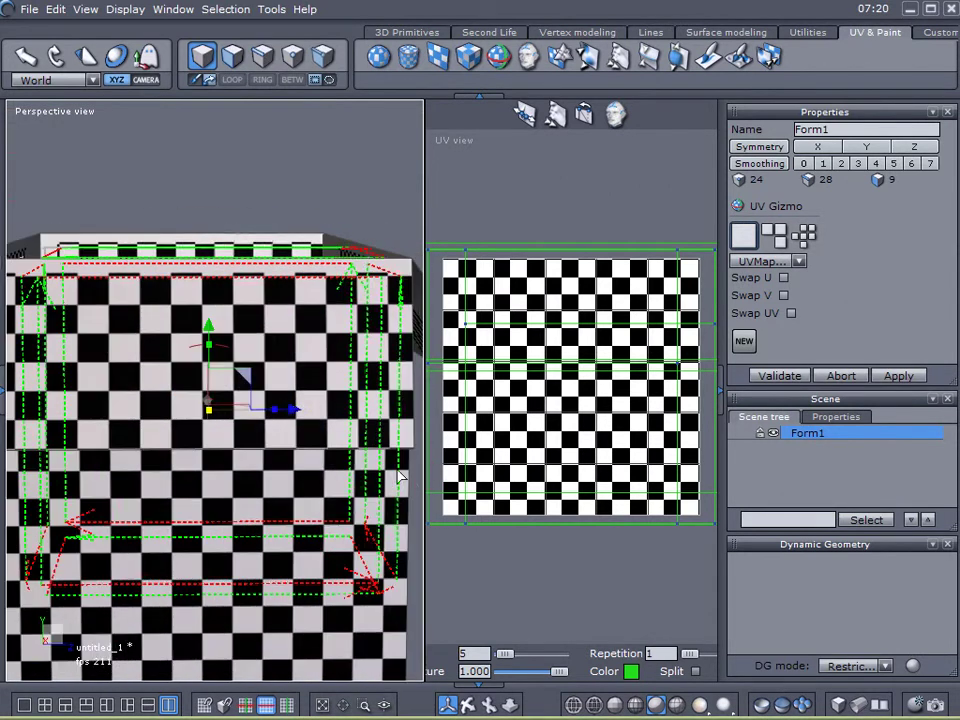
drag(271, 414, 271, 413)
middle_drag(220, 563, 398, 450)
scroll(199, 579, up, 5)
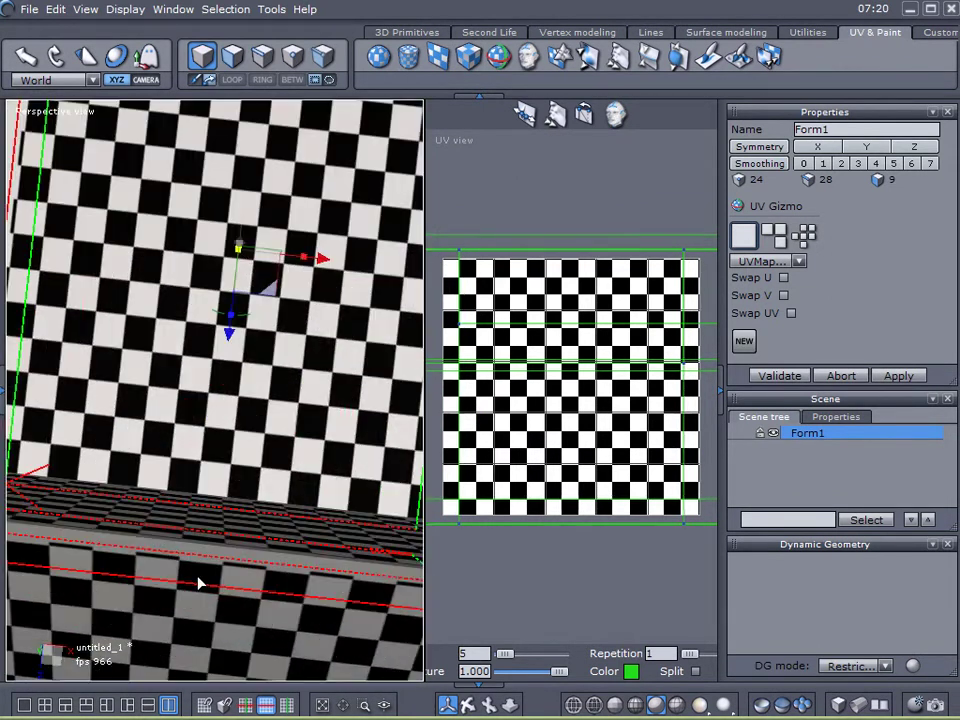
Check the checker pattern on the box's walls, flaps and floor, and validate the cubic projection
scroll(187, 548, down, 3)
middle_drag(185, 618, 300, 500)
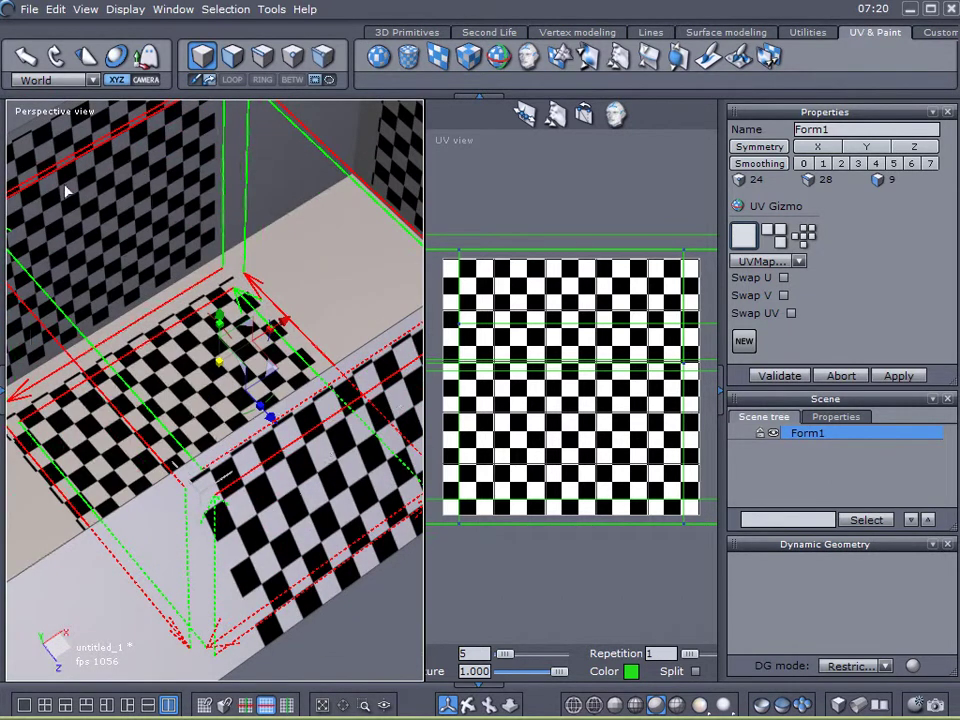
scroll(290, 320, up, 3)
scroll(247, 520, down, 3)
middle_drag(247, 590, 336, 497)
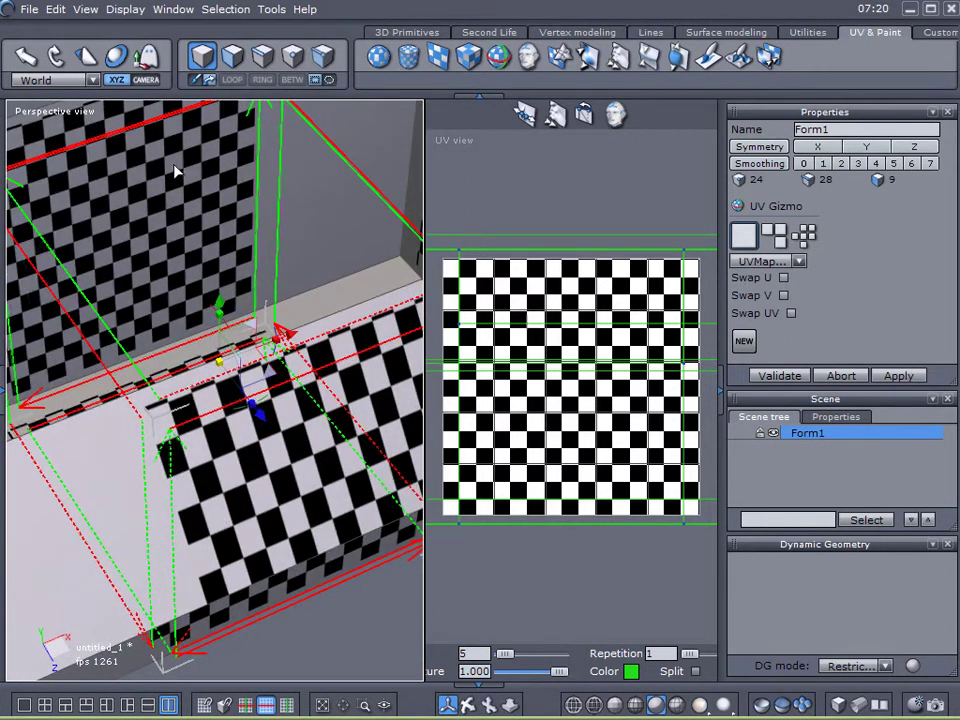
middle_drag(264, 509, 305, 445)
scroll(305, 430, up, 5)
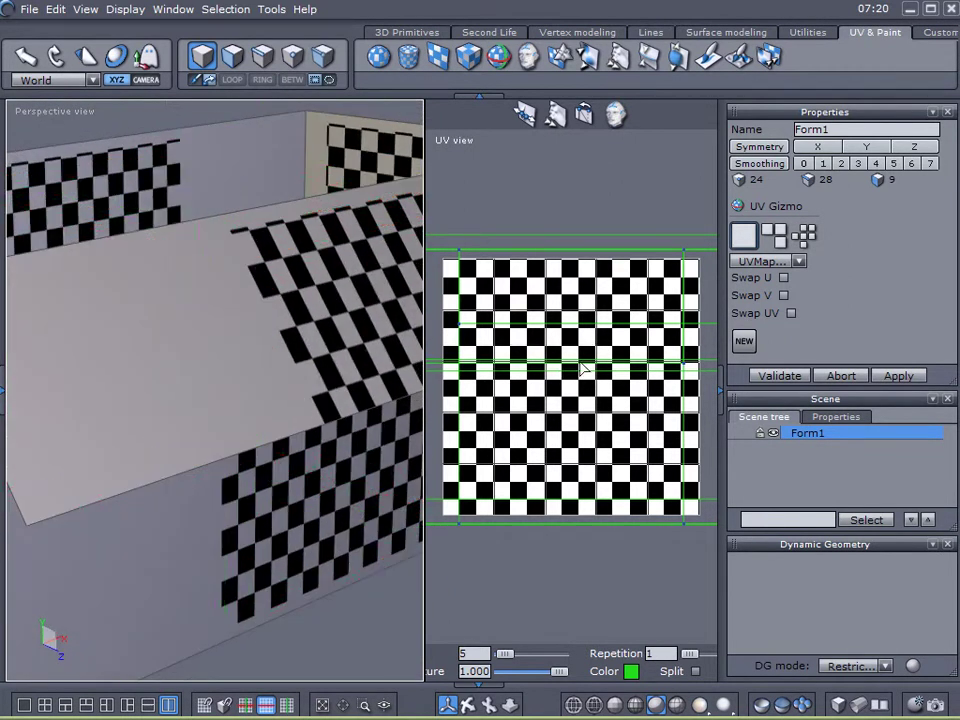
click(785, 377)
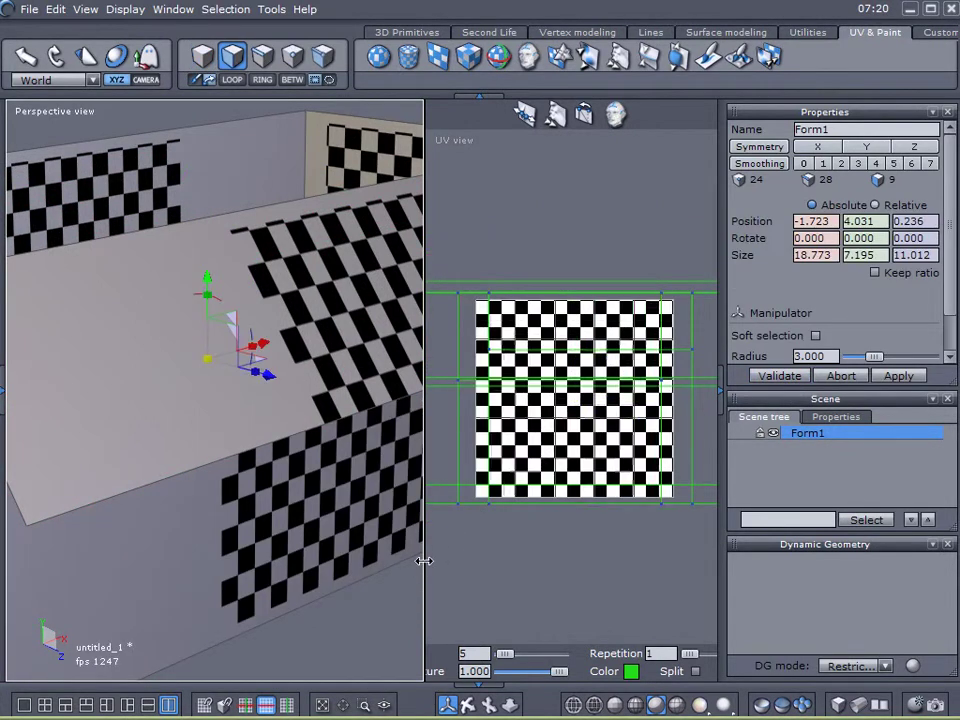
Enlarge the UV view and select all edges of the box's UV layout
click(321, 563)
click(308, 563)
drag(422, 585, 280, 592)
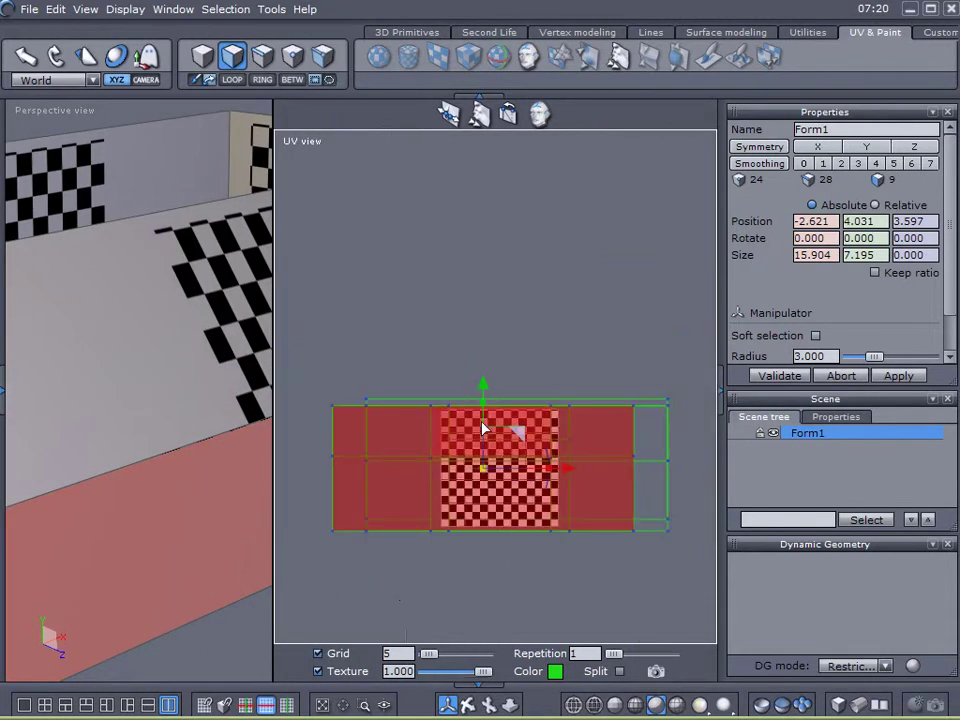
click(260, 55)
drag(312, 241, 731, 590)
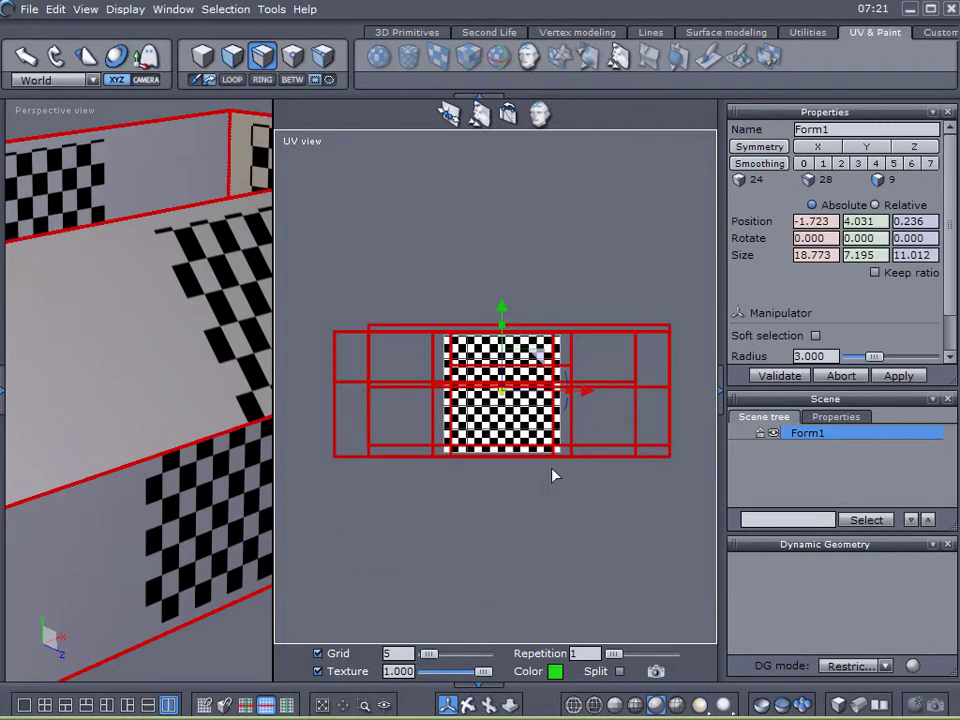
Scale the whole UV layout down uniformly and move it so that it lies inside the checker texture
drag(611, 527, 355, 415)
scroll(440, 448, up, 4)
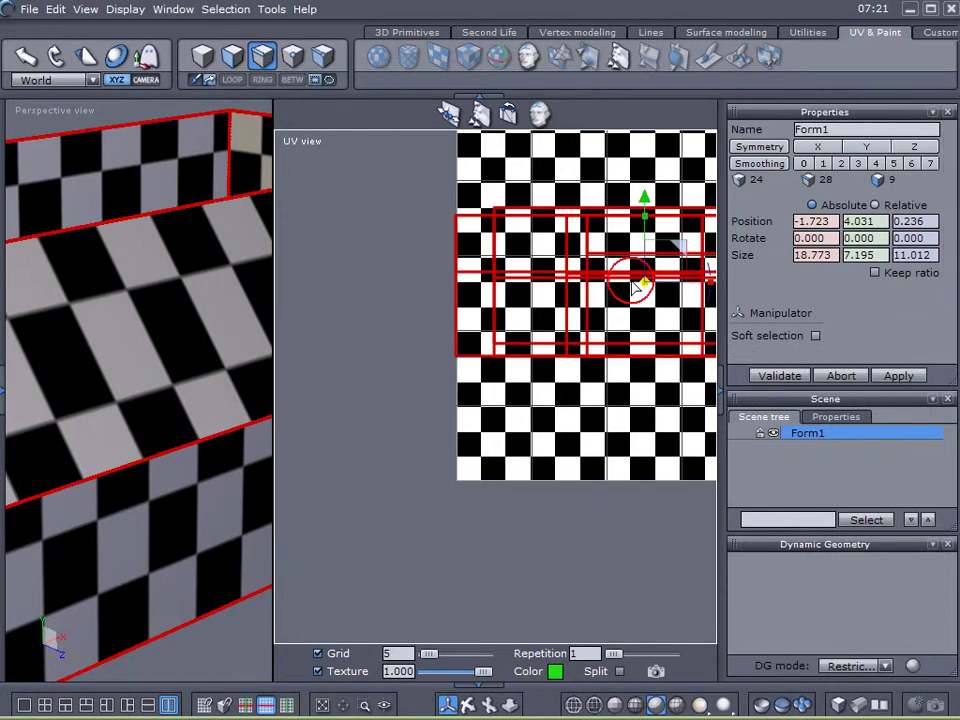
middle_drag(552, 352, 455, 328)
mouse_move(500, 305)
mouse_down()
mouse_move(536, 306)
mouse_move(446, 312)
mouse_move(497, 306)
mouse_move(497, 330)
mouse_move(514, 317)
mouse_move(510, 306)
mouse_move(498, 320)
mouse_up()
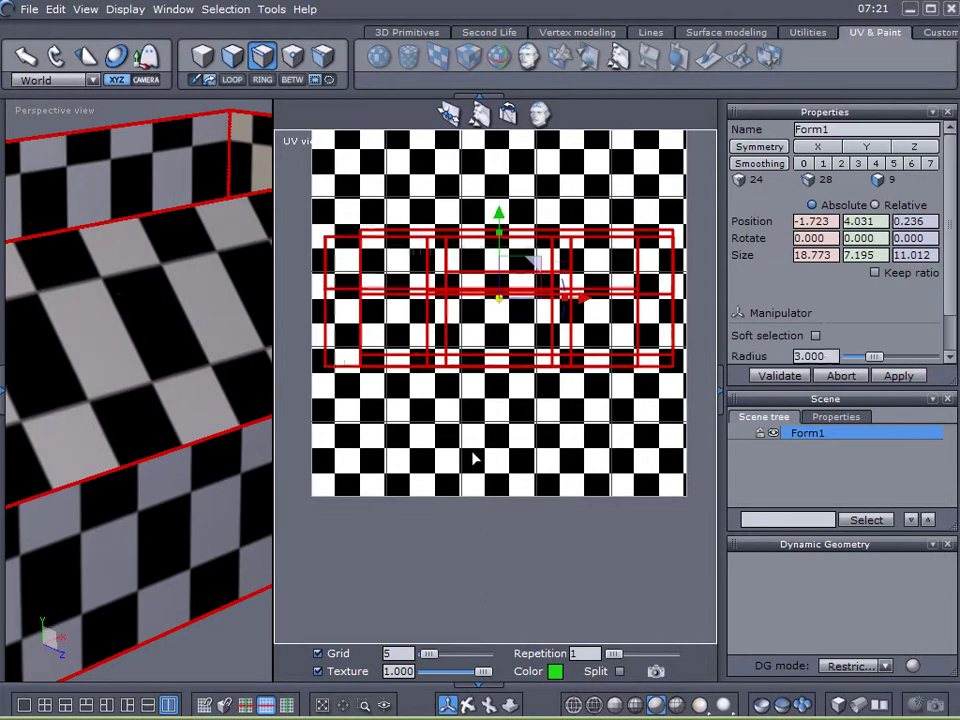
Examine the checks on the whole box and compare the front flap with its area in the UV layout
scroll(195, 508, down, 5)
right_drag(216, 574, 155, 485)
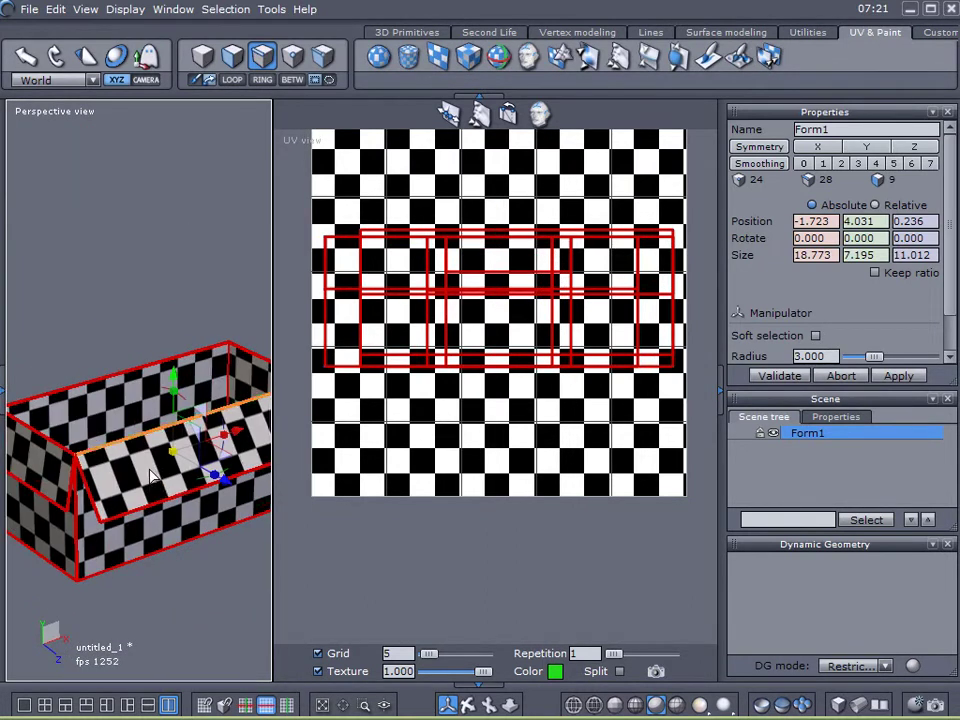
click(233, 55)
click(101, 478)
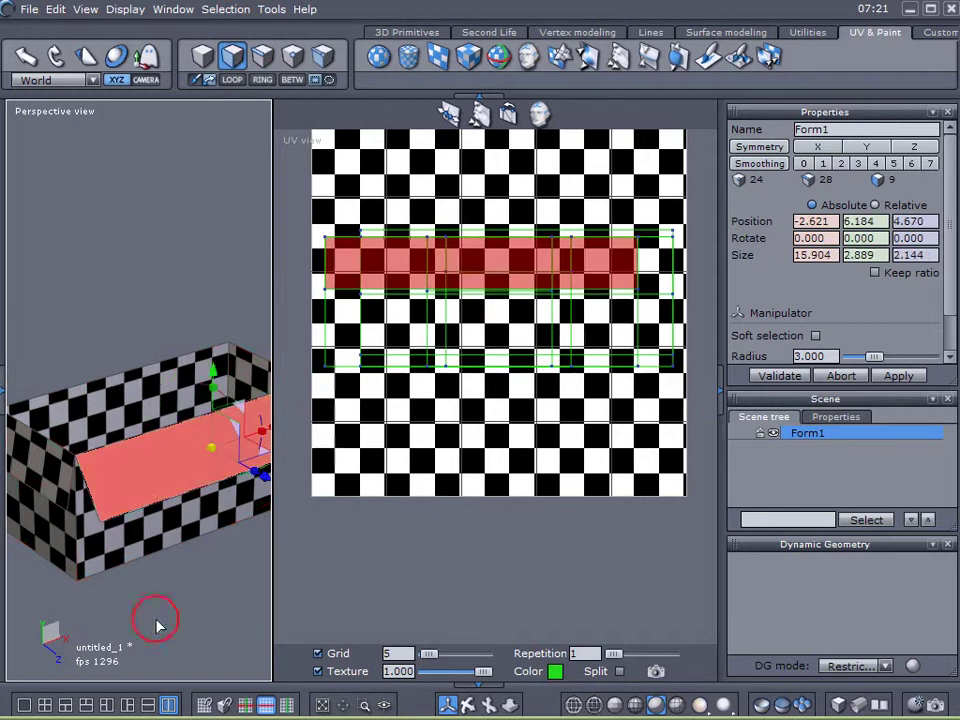
click(189, 634)
right_drag(186, 633, 105, 510)
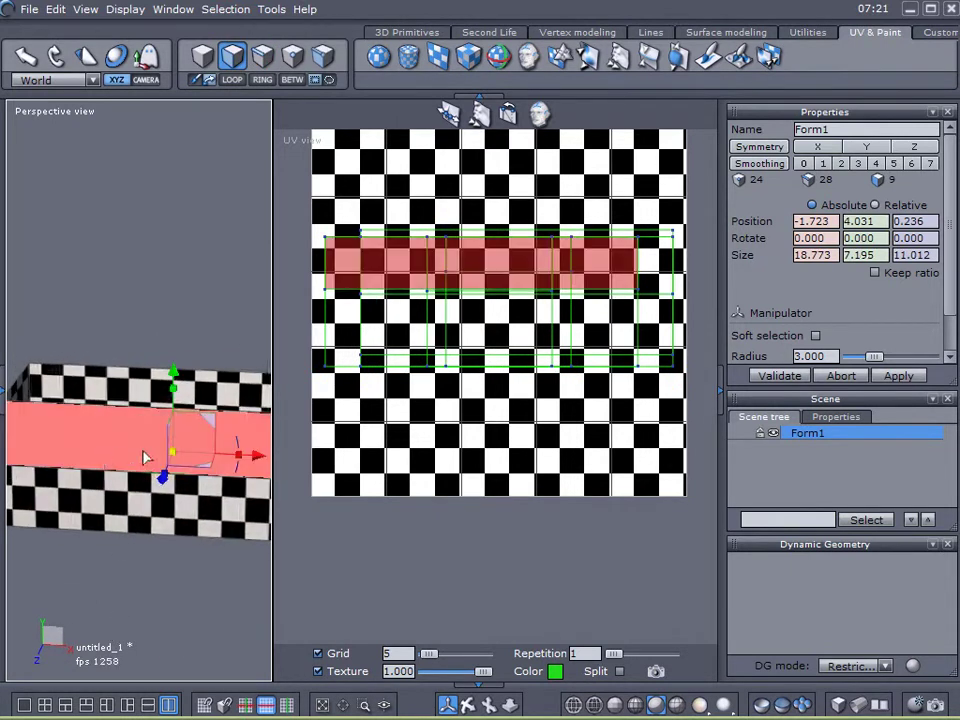
click(168, 515)
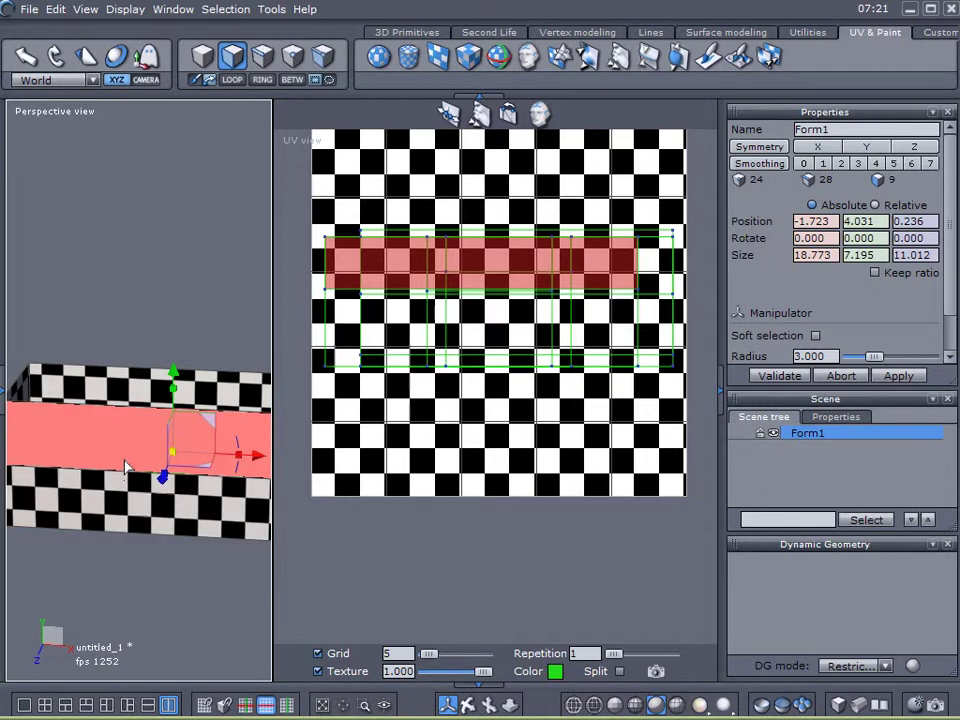
right_drag(128, 495, 285, 531)
right_drag(146, 553, 64, 604)
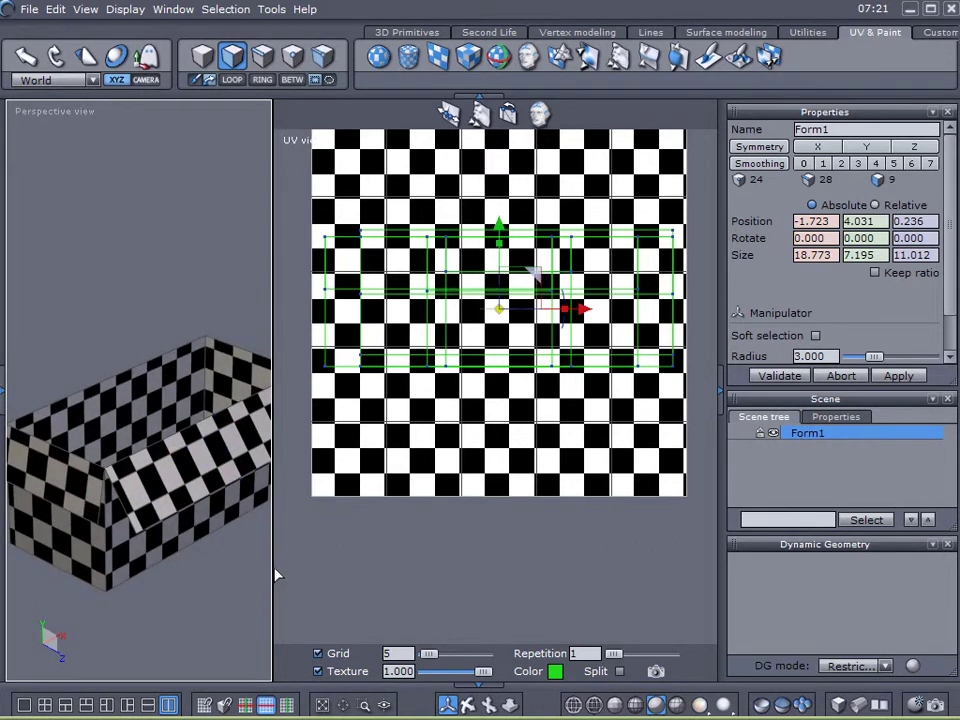
Name the box's material Box and load the image file test from the desktop as its texture image
drag(272, 567, 419, 560)
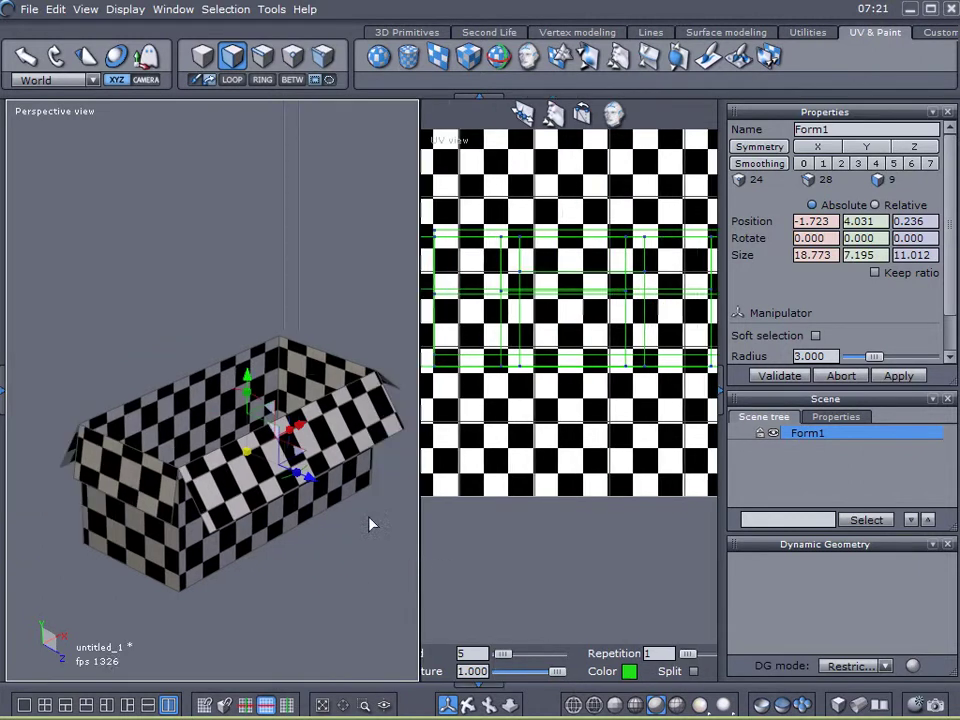
click(5, 390)
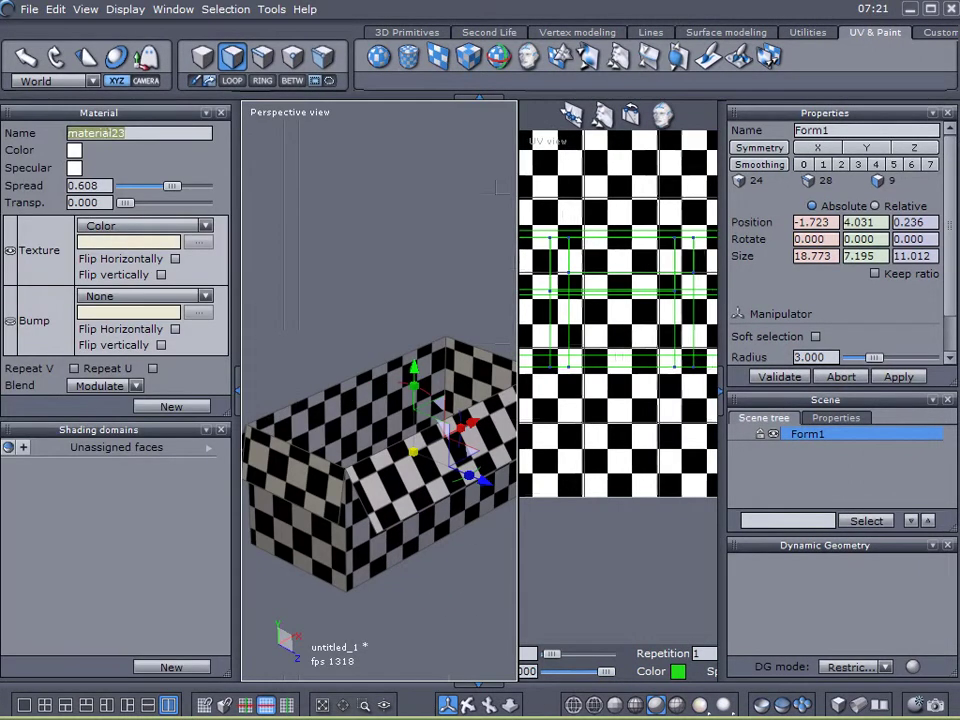
text(Box)
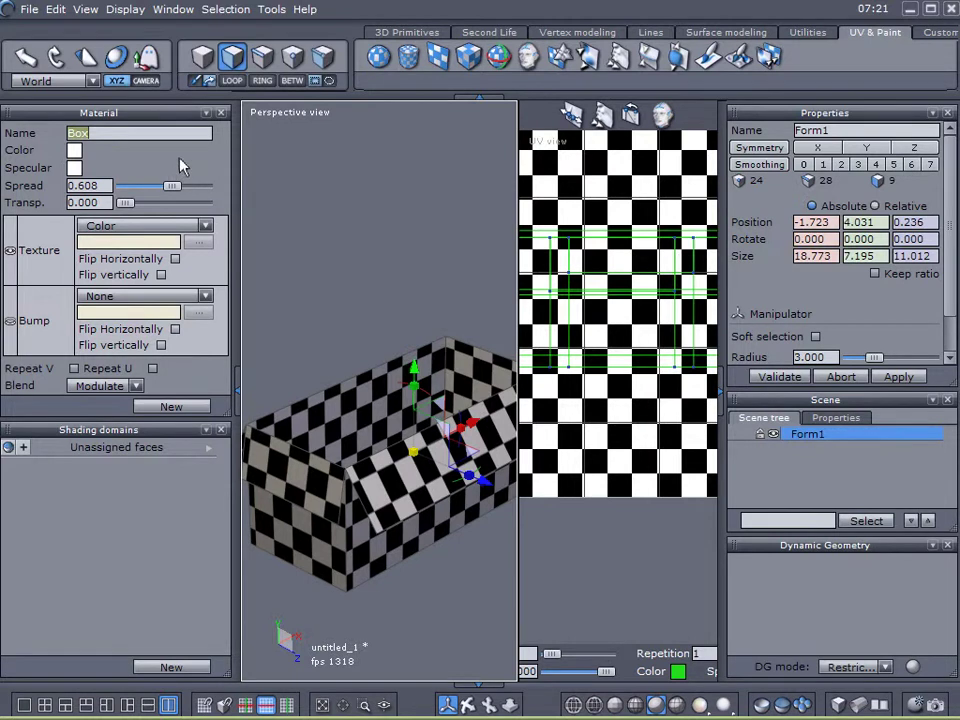
click(206, 227)
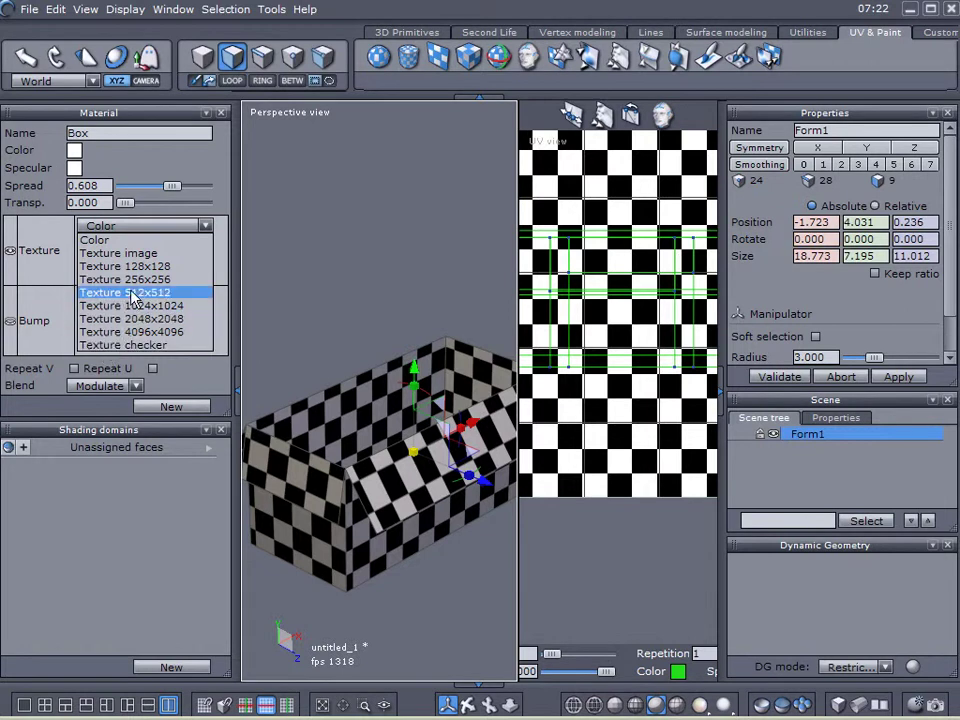
click(141, 256)
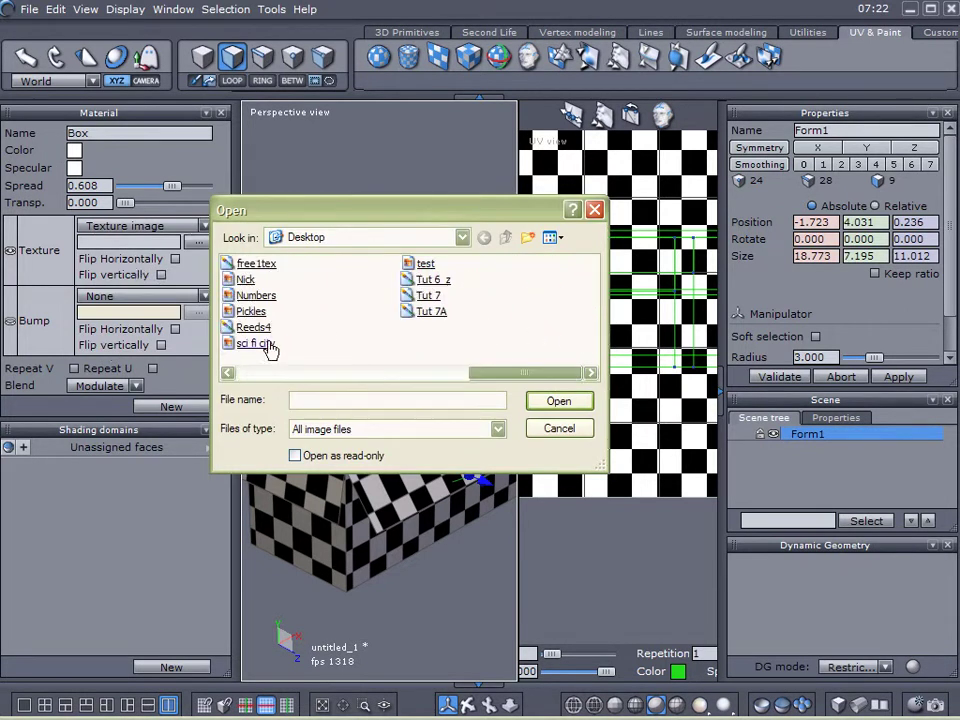
double_click(424, 264)
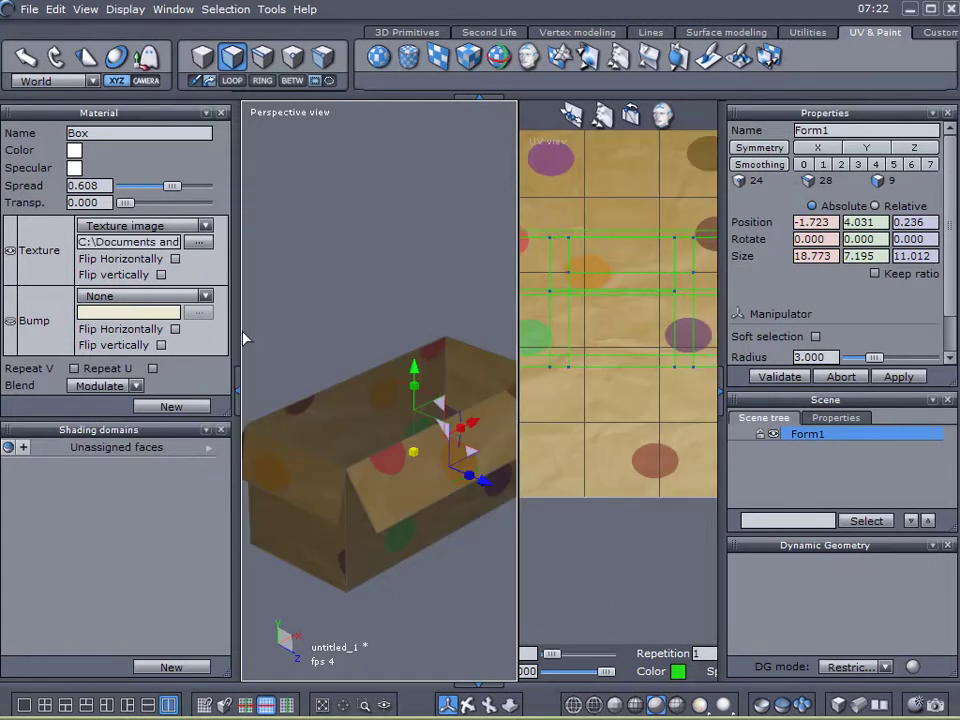
Open the test image from the desktop and compare it with the whole texture in an enlarged UV view
click(238, 376)
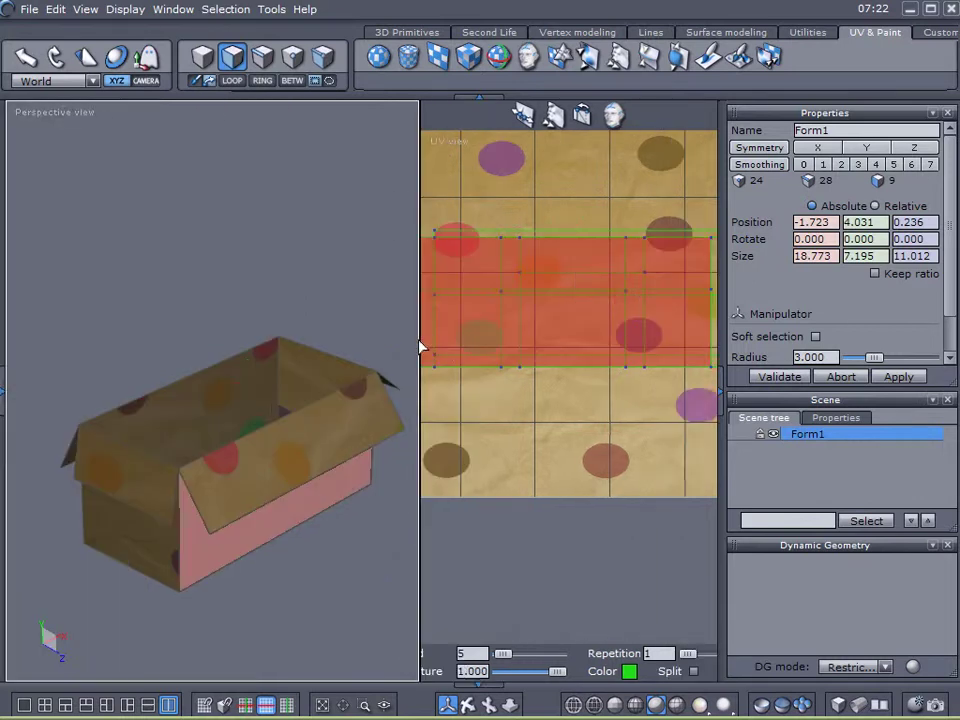
drag(419, 584, 240, 575)
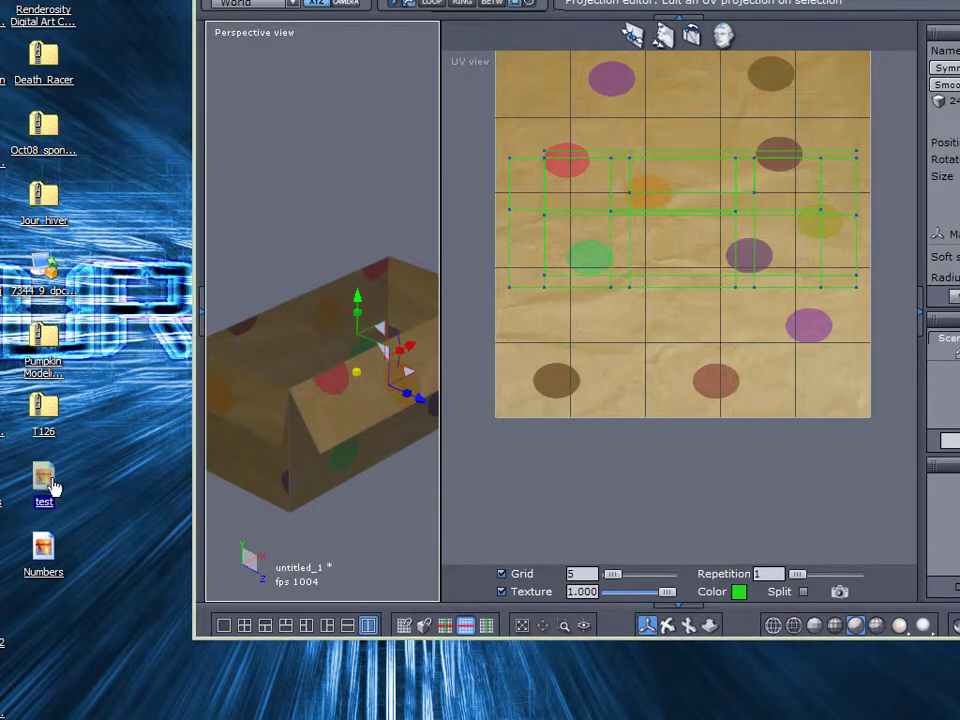
double_click(52, 487)
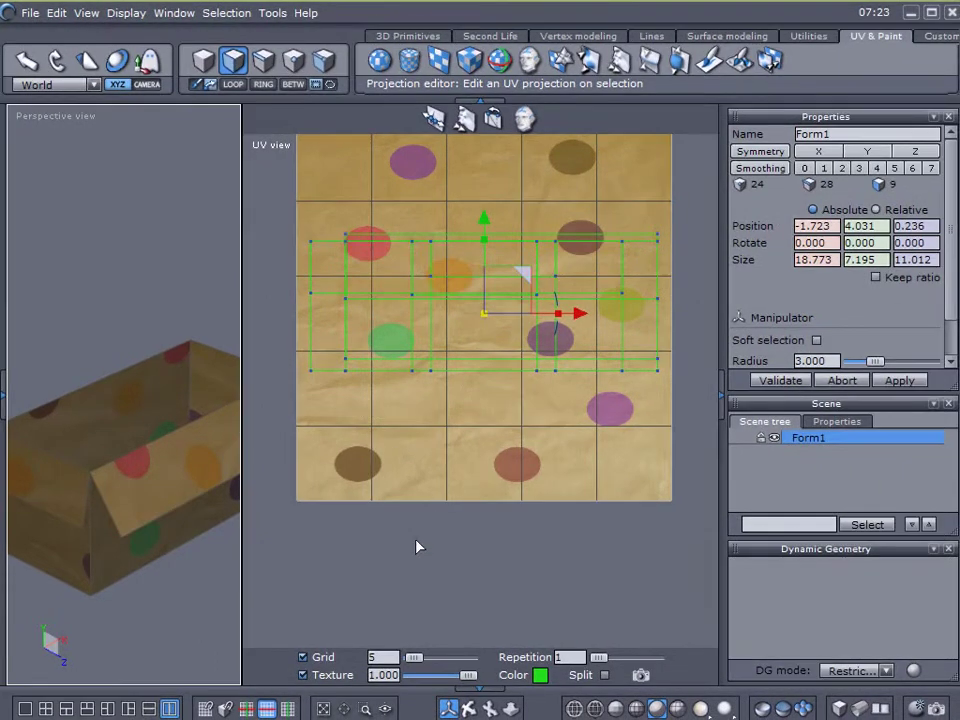
middle_drag(257, 406, 271, 477)
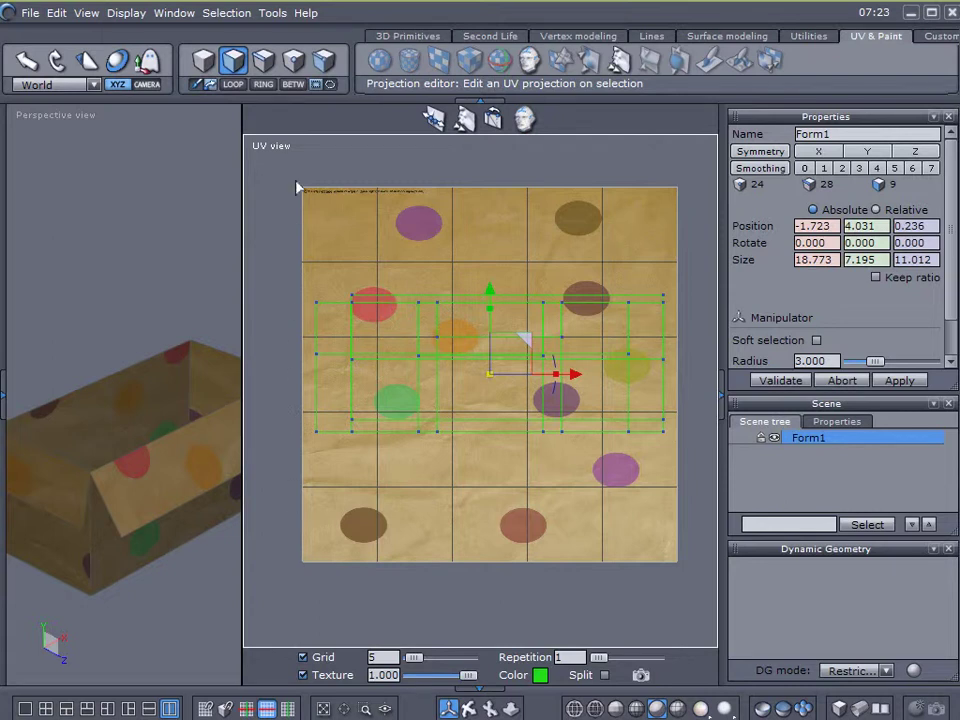
Review the texture types and resolutions available for the Box material
click(5, 393)
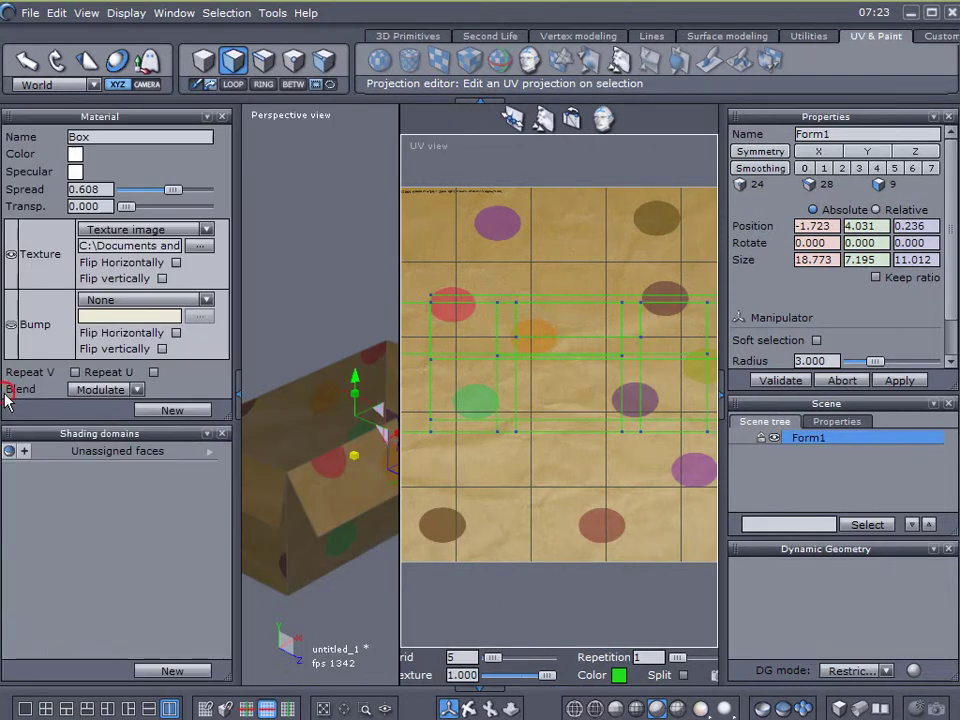
click(206, 232)
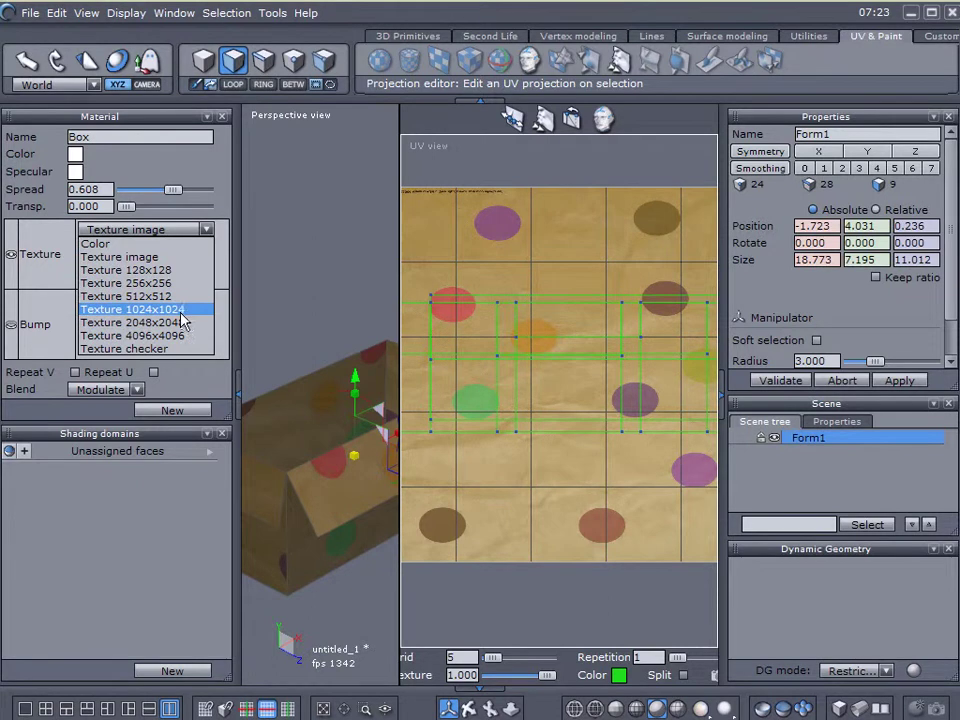
click(240, 397)
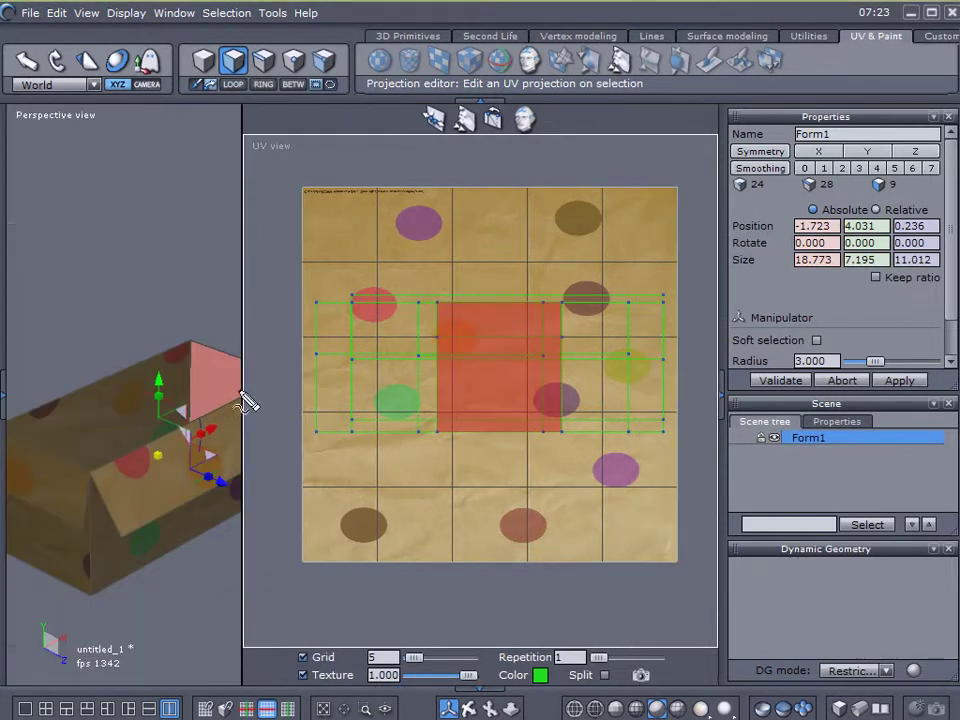
mouse_move(417, 181)
mouse_down()
mouse_move(408, 562)
mouse_move(604, 562)
mouse_move(602, 200)
mouse_move(402, 180)
mouse_up()
mouse_move(491, 151)
mouse_down()
mouse_move(506, 321)
mouse_move(512, 278)
mouse_up()
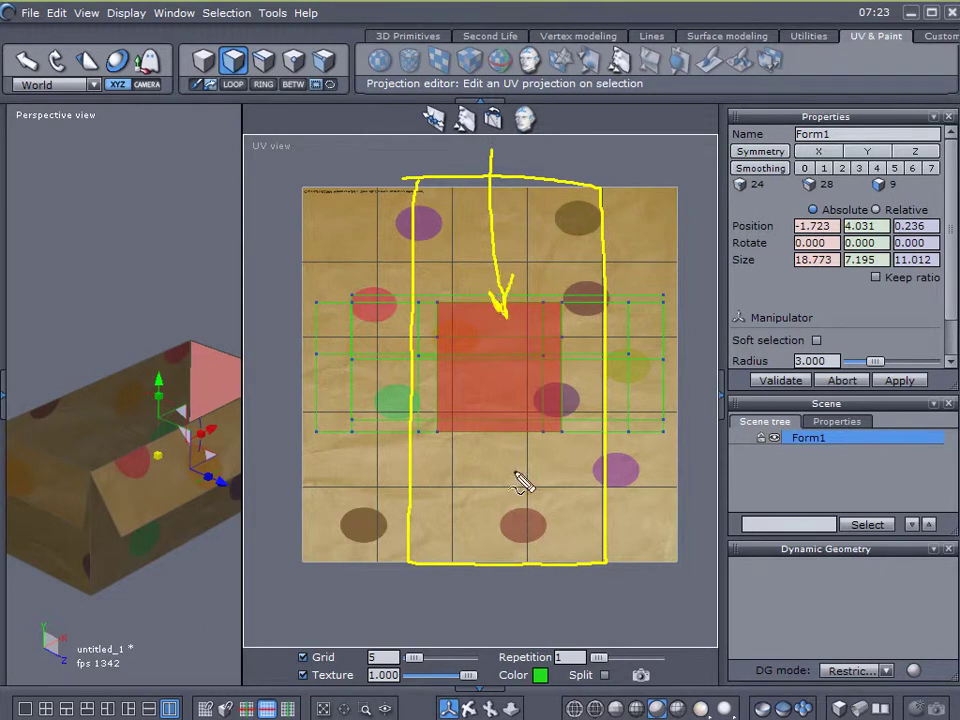
mouse_move(502, 608)
mouse_down()
mouse_move(489, 507)
mouse_move(540, 522)
mouse_up()
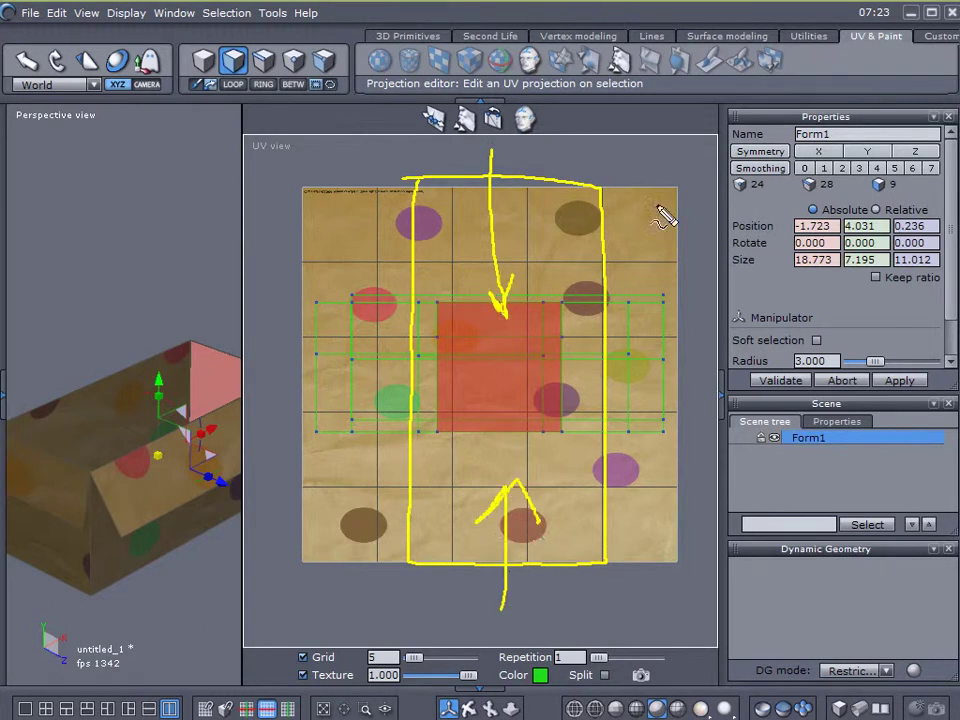
mouse_move(685, 184)
mouse_down()
mouse_move(334, 186)
mouse_move(294, 212)
mouse_move(302, 527)
mouse_move(390, 568)
mouse_move(698, 575)
mouse_move(690, 182)
mouse_up()
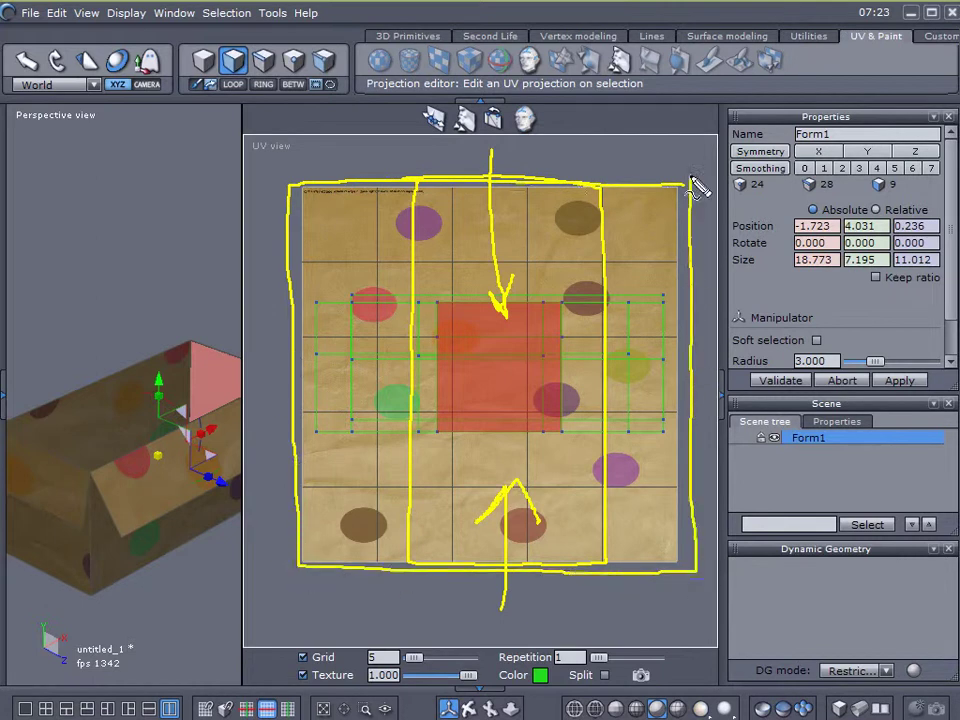
key(Escape)
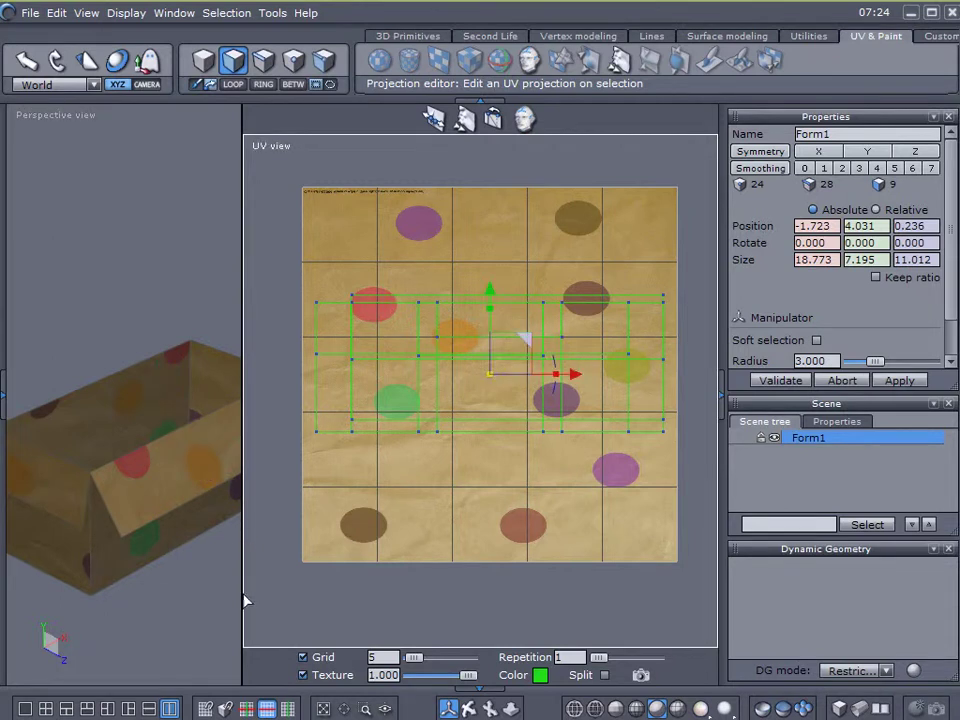
Enlarge the perspective view and examine how the dotted cardboard texture falls on the box's front wall and flap
drag(242, 593, 422, 585)
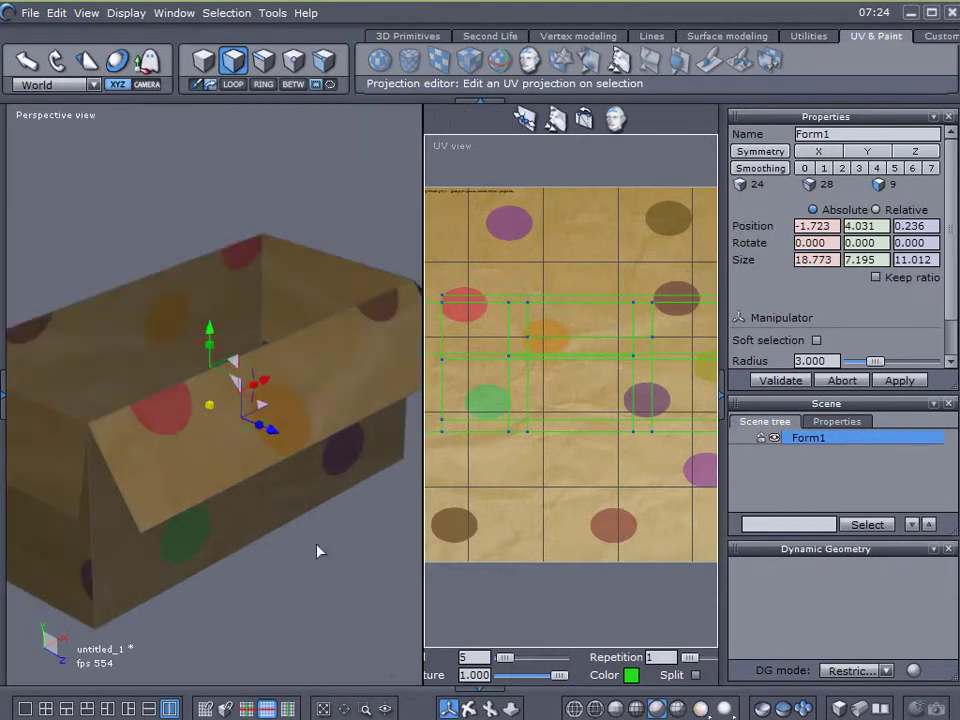
middle_drag(316, 551, 170, 434)
click(170, 434)
click(320, 590)
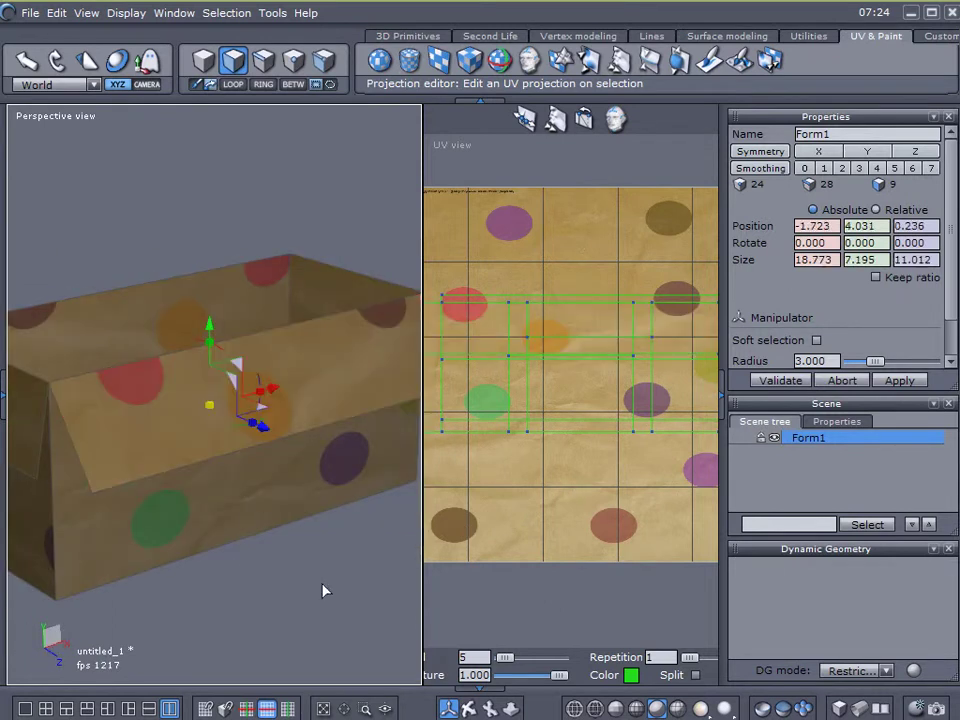
middle_drag(291, 568, 217, 551)
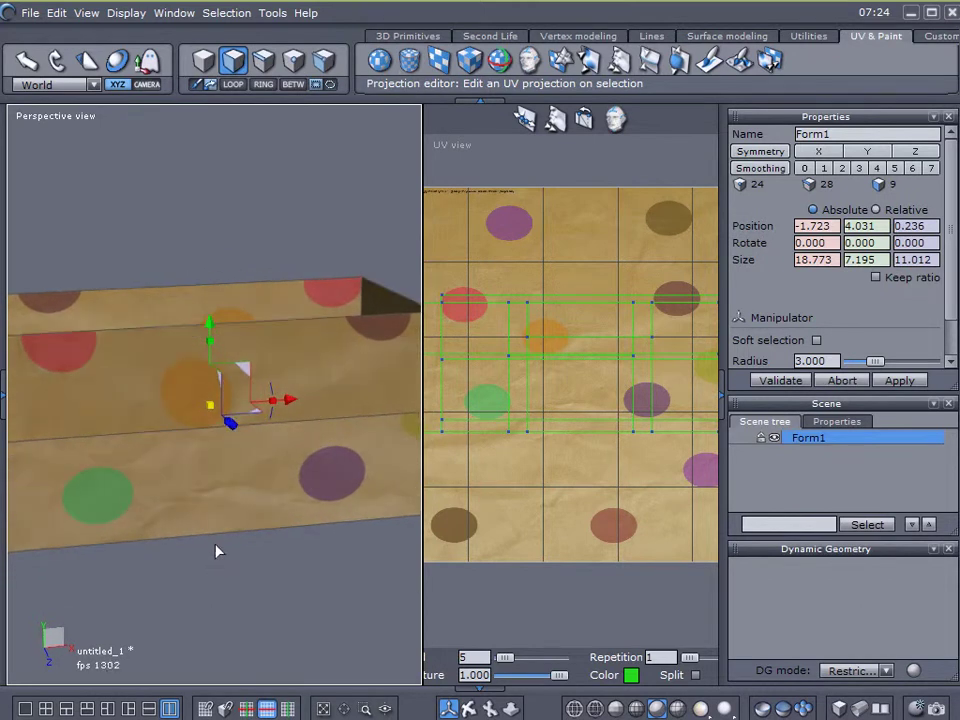
middle_drag(217, 551, 244, 463)
middle_drag(292, 529, 303, 380)
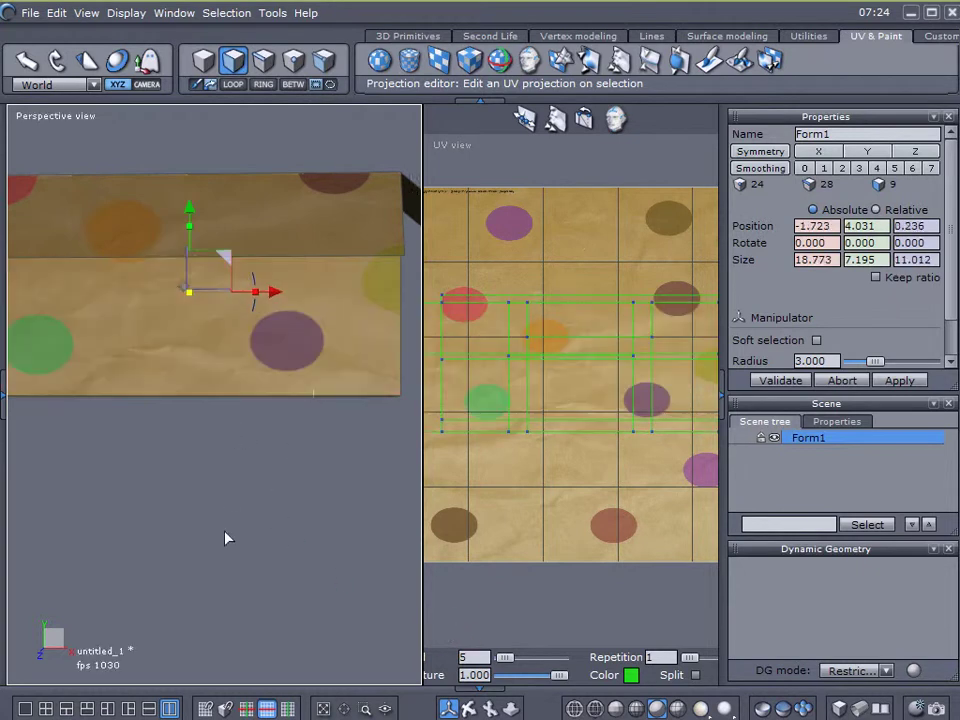
middle_drag(225, 538, 225, 570)
scroll(527, 517, down, 1)
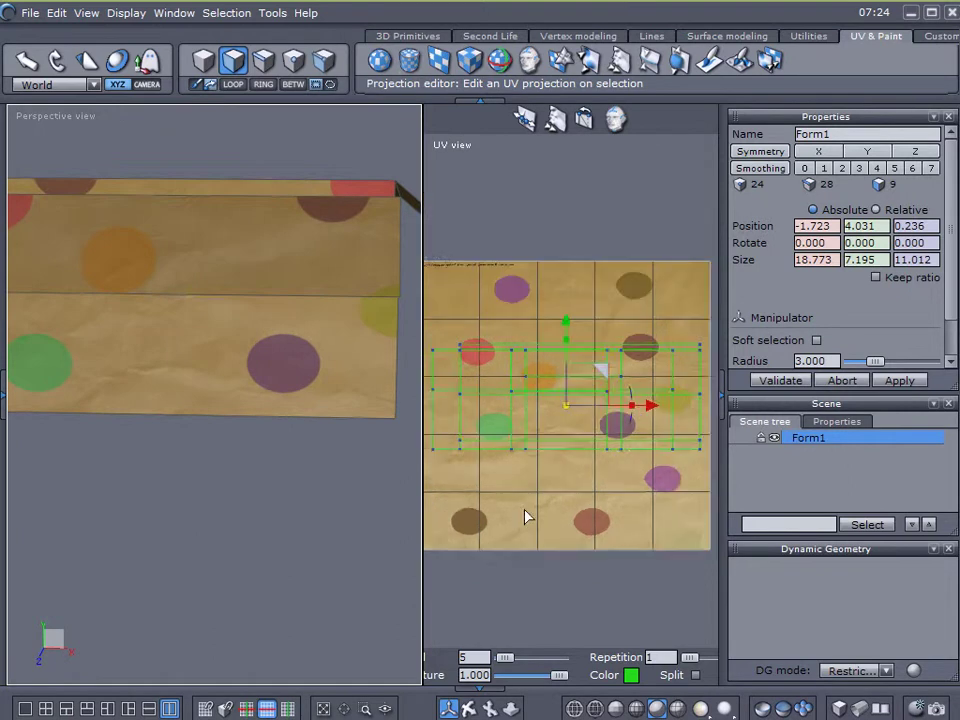
Select all points of the box's UV layout and stretch the layout horizontally beyond both sides of the texture
scroll(527, 517, down, 1)
click(294, 64)
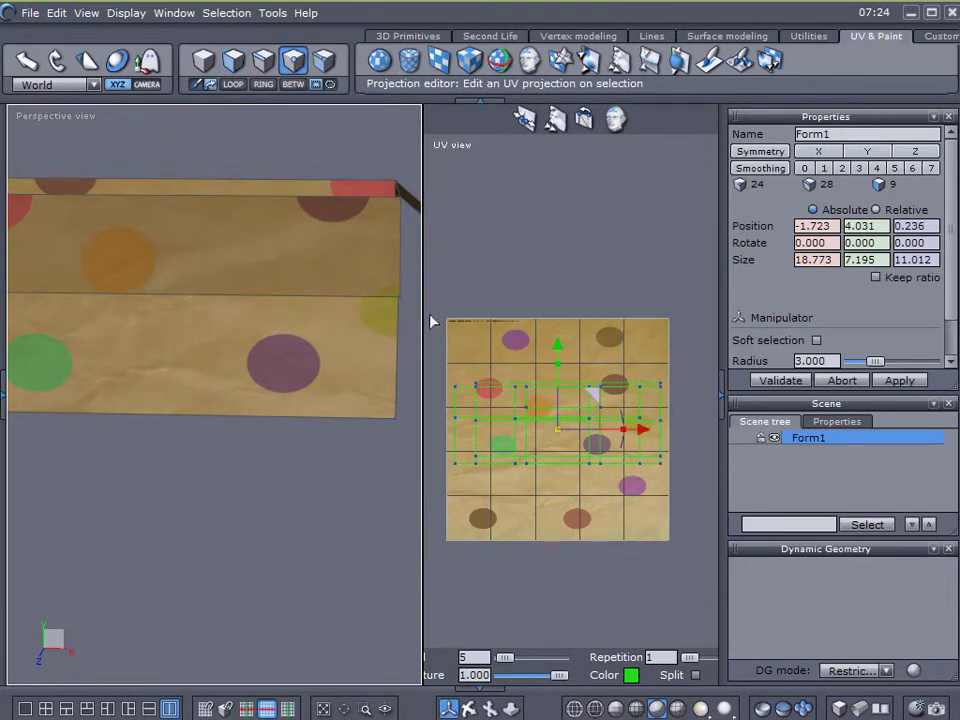
drag(440, 308, 713, 643)
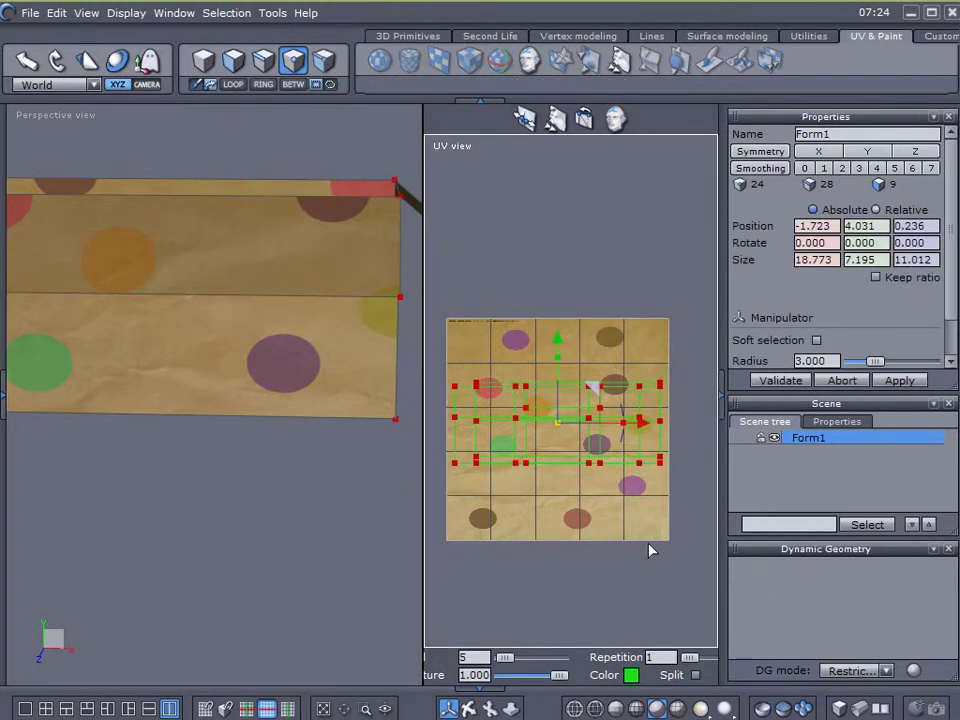
scroll(636, 491, up, 2)
drag(588, 383, 615, 390)
scroll(604, 402, down, 2)
scroll(603, 400, down, 1)
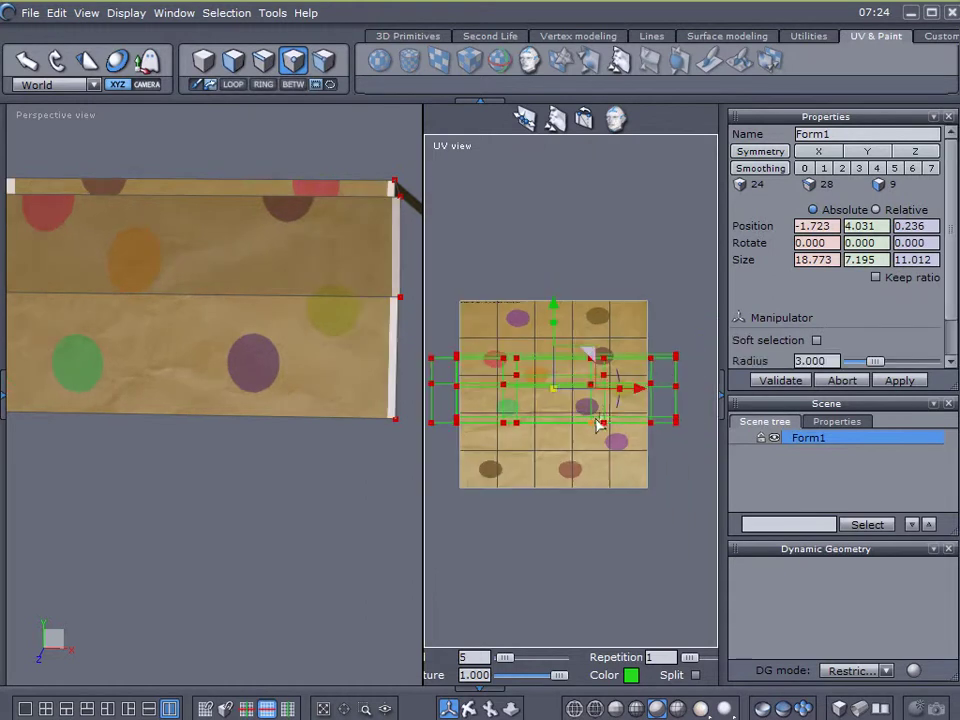
scroll(560, 546, down, 1)
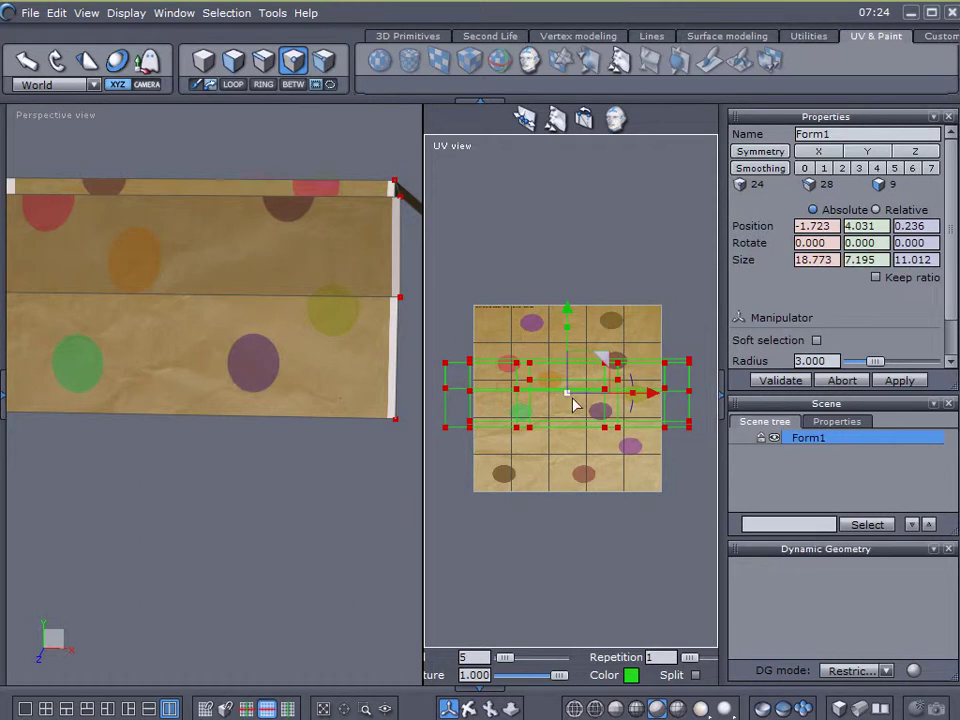
Scale the whole UV layout uniformly until it fits just inside the texture's width, checking the dots on the long walls
drag(568, 398, 527, 412)
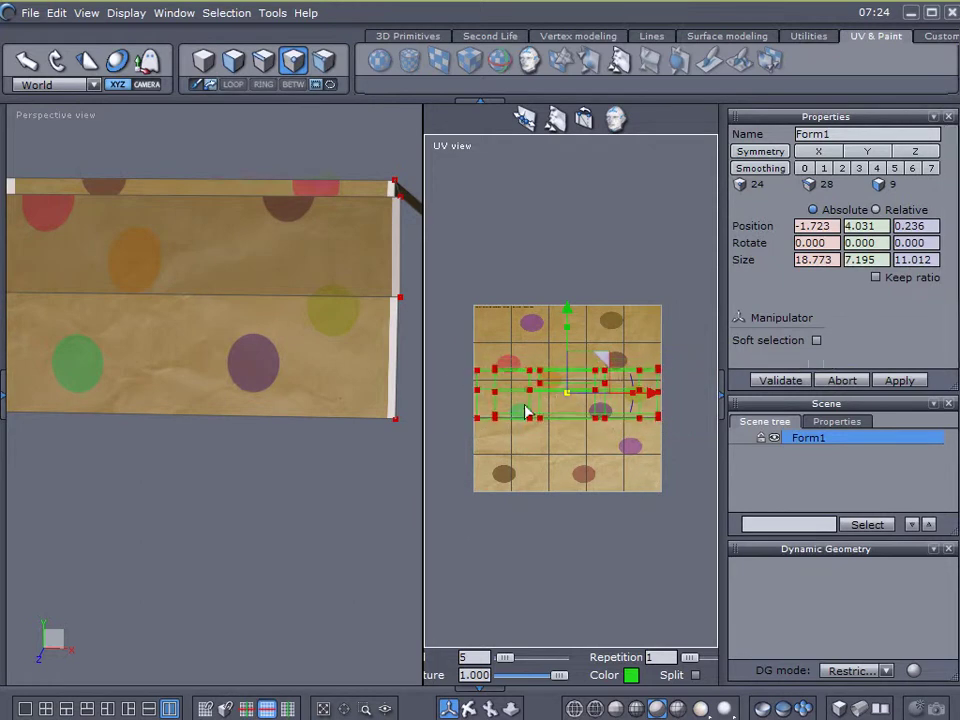
middle_drag(99, 579, 150, 542)
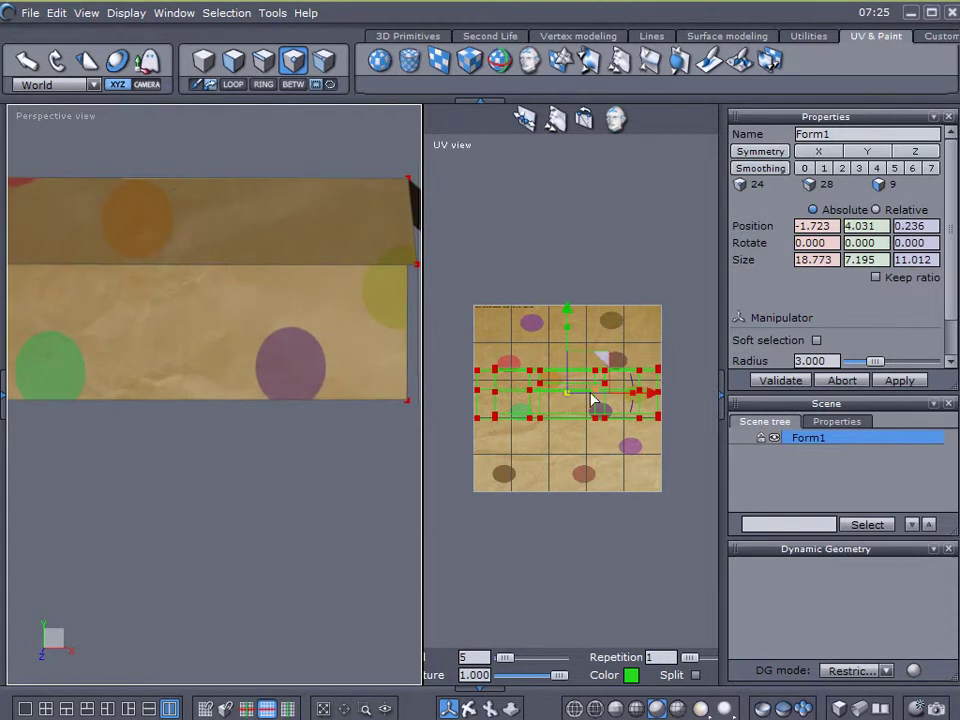
drag(568, 398, 628, 396)
drag(568, 398, 604, 385)
middle_drag(140, 515, 12, 500)
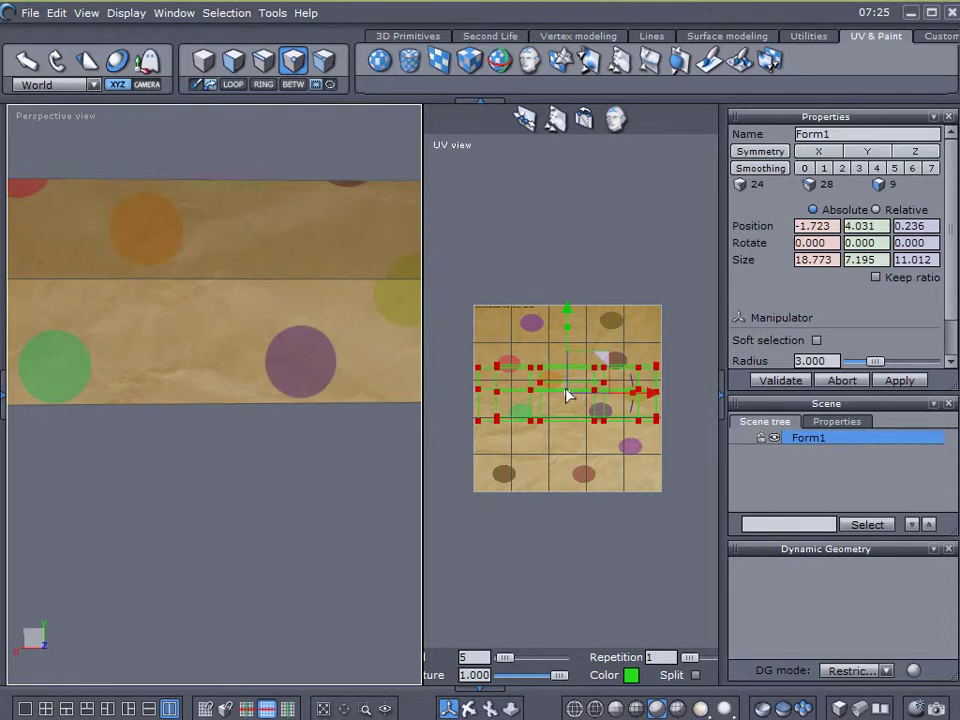
drag(567, 398, 660, 380)
drag(567, 398, 518, 414)
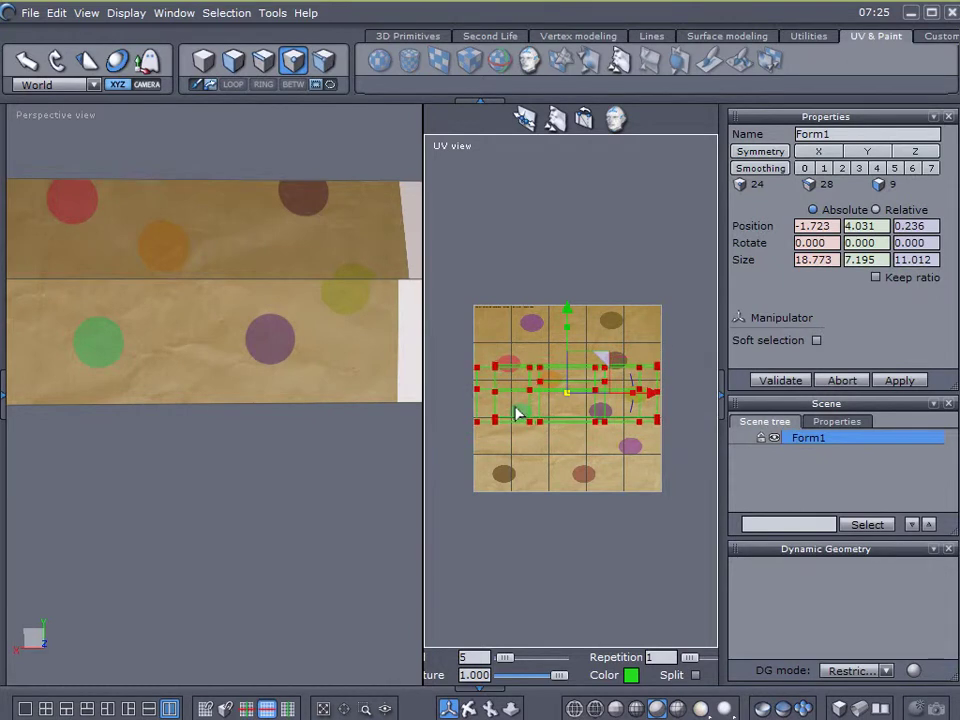
Try moving all UV faces lower on the texture, undo the move and clear the selection
click(231, 61)
drag(467, 264, 698, 540)
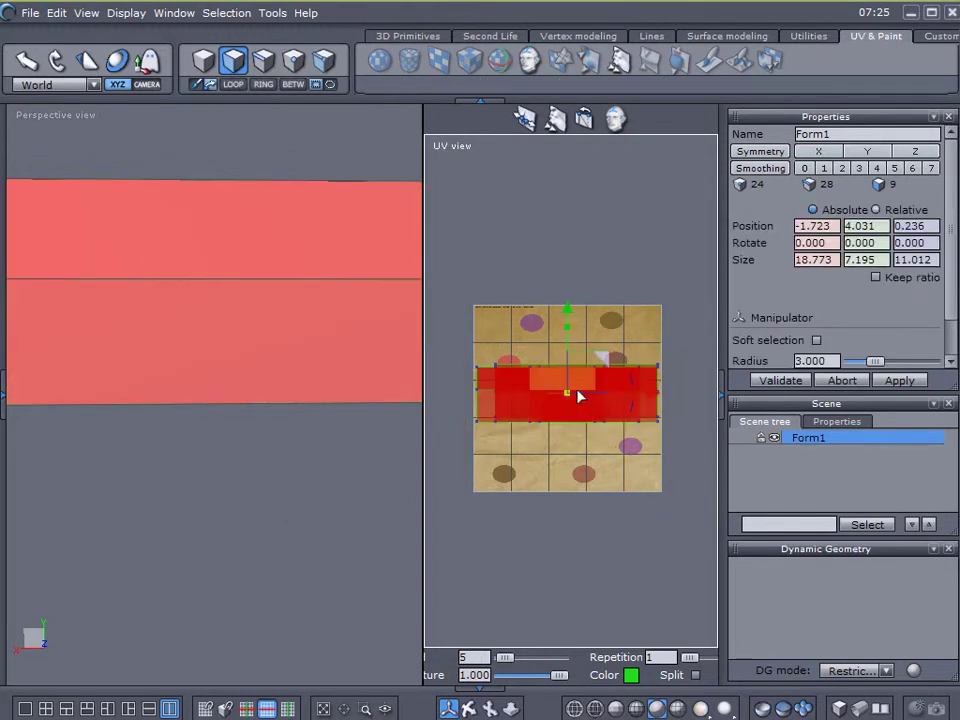
mouse_move(604, 357)
mouse_down()
mouse_move(621, 386)
mouse_move(615, 358)
mouse_move(607, 374)
mouse_up()
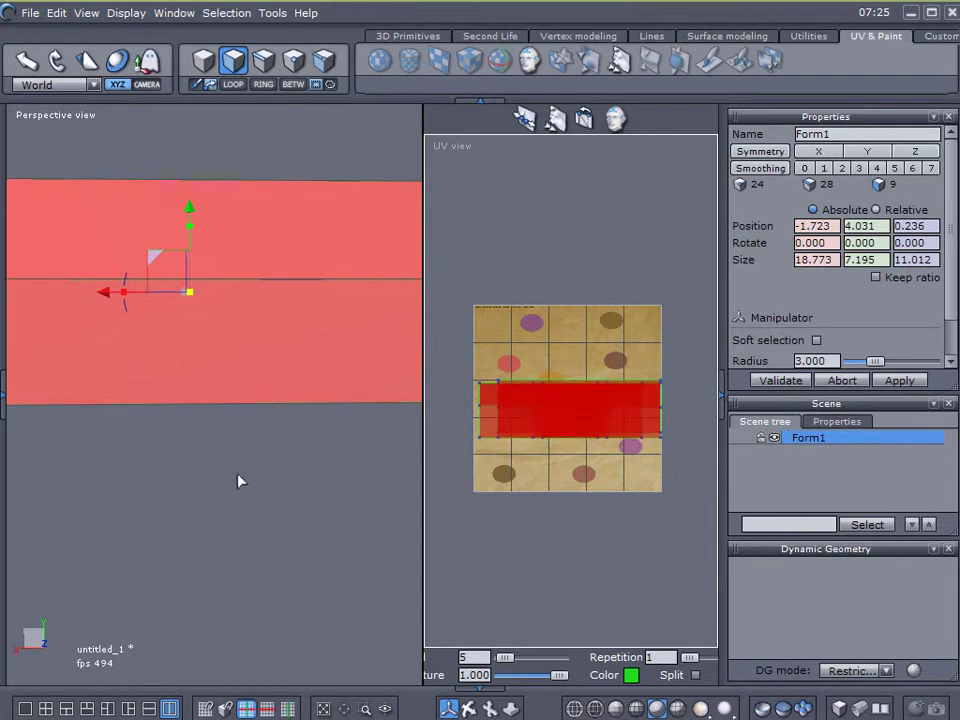
key(ctrl+z)
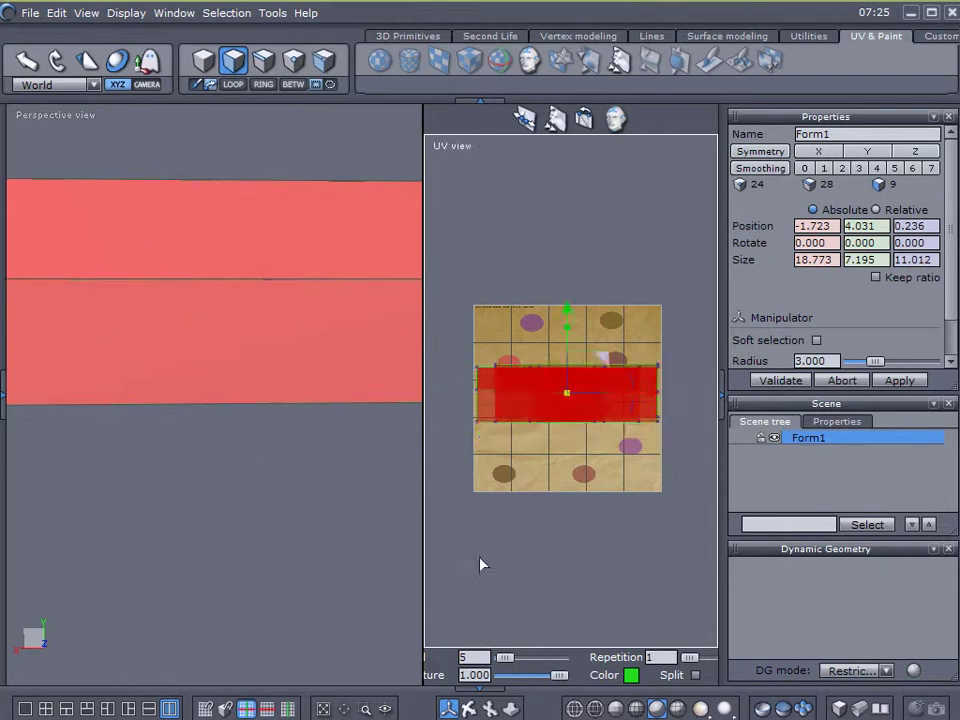
click(510, 565)
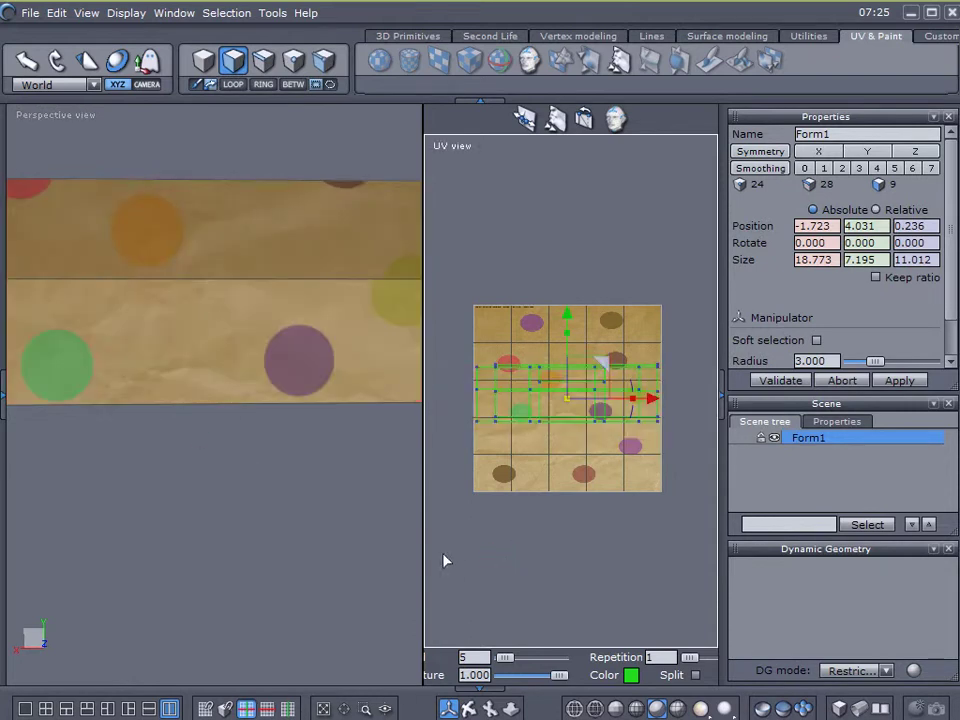
Examine the dotted texture on the box's long wall, end wall and their flaps from several angles
right_drag(88, 553, 99, 587)
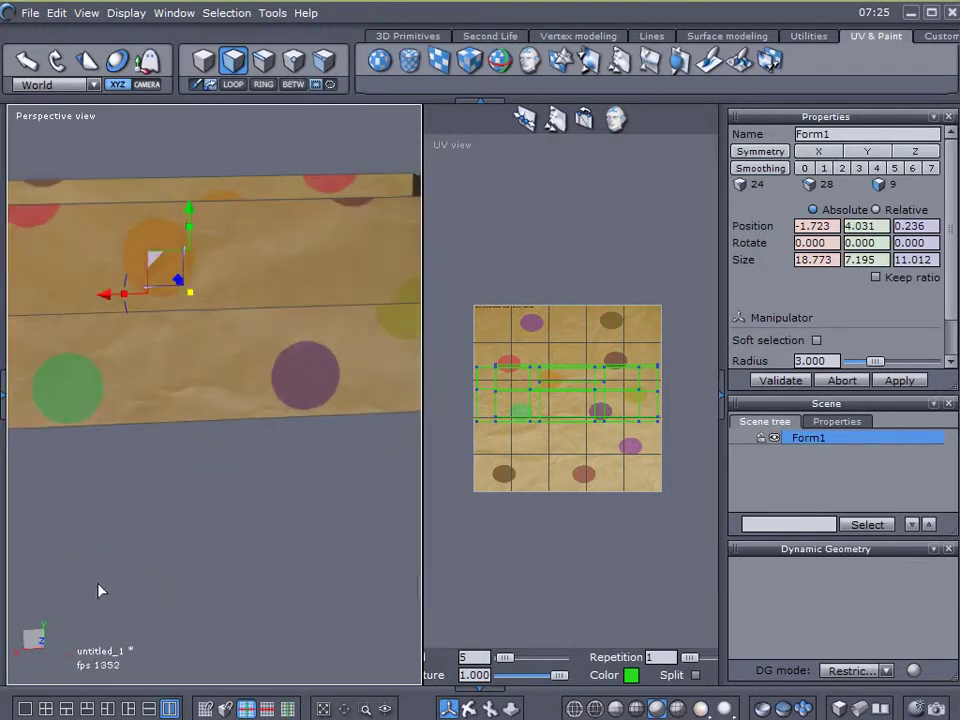
right_drag(199, 474, 148, 482)
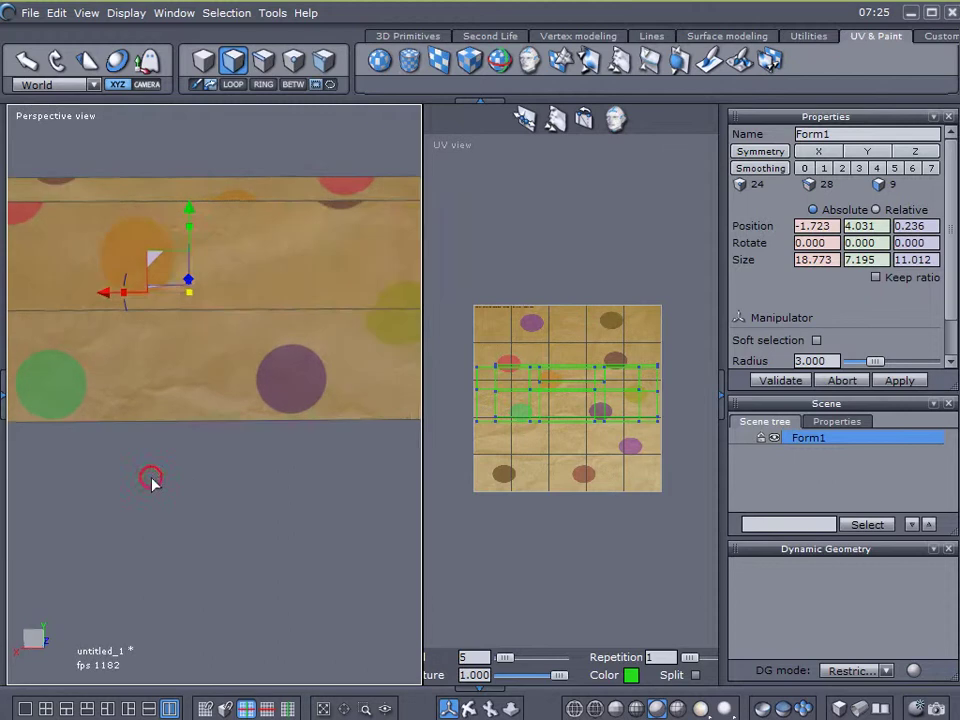
click(72, 412)
right_drag(138, 418, 294, 454)
mouse_move(330, 373)
right_down()
mouse_move(185, 566)
mouse_move(162, 636)
mouse_move(386, 568)
mouse_move(407, 540)
mouse_move(340, 588)
mouse_move(459, 589)
mouse_move(540, 553)
mouse_move(412, 480)
mouse_move(574, 465)
mouse_move(454, 369)
mouse_move(315, 394)
mouse_move(335, 481)
mouse_move(476, 491)
mouse_move(341, 497)
right_up()
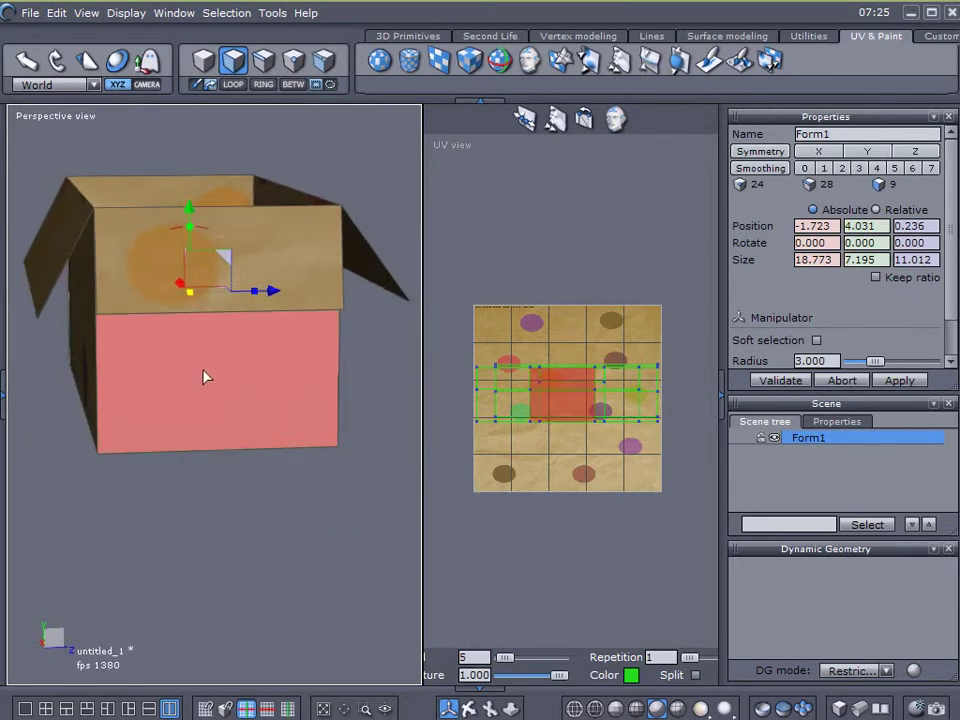
scroll(227, 514, up, 5)
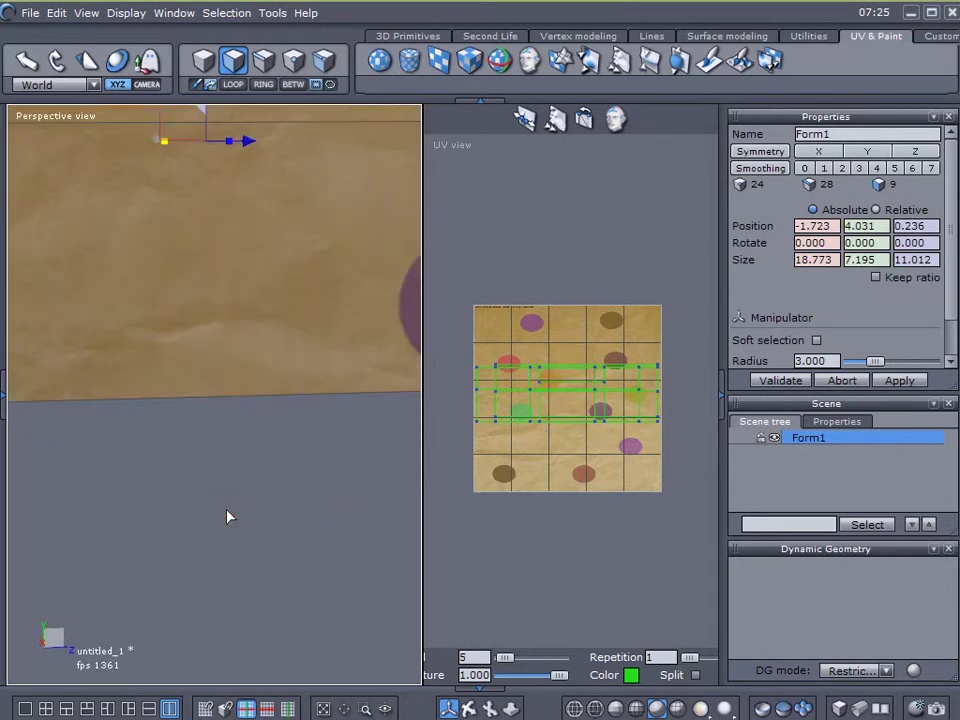
scroll(230, 514, down, 4)
mouse_move(255, 512)
right_down()
mouse_move(70, 566)
mouse_move(206, 493)
mouse_move(161, 452)
mouse_move(197, 426)
mouse_move(242, 434)
mouse_move(313, 489)
right_up()
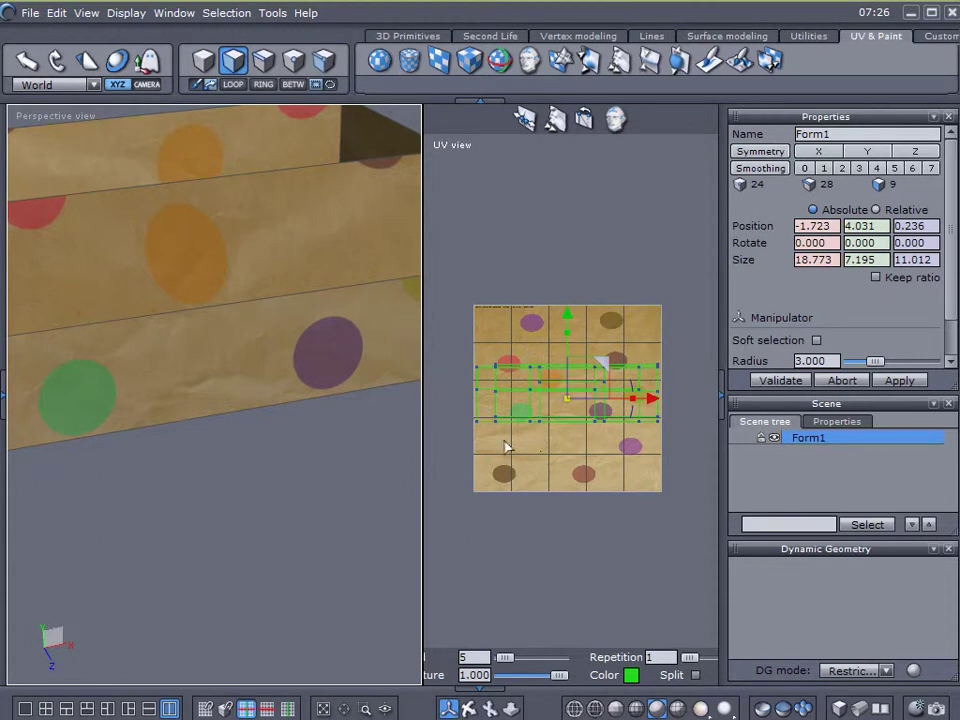
Select the long front flap and wall faces and compare their UV areas with the texture dots on the box
right_drag(240, 514, 77, 328)
click(75, 326)
right_drag(404, 517, 281, 517)
click(172, 341)
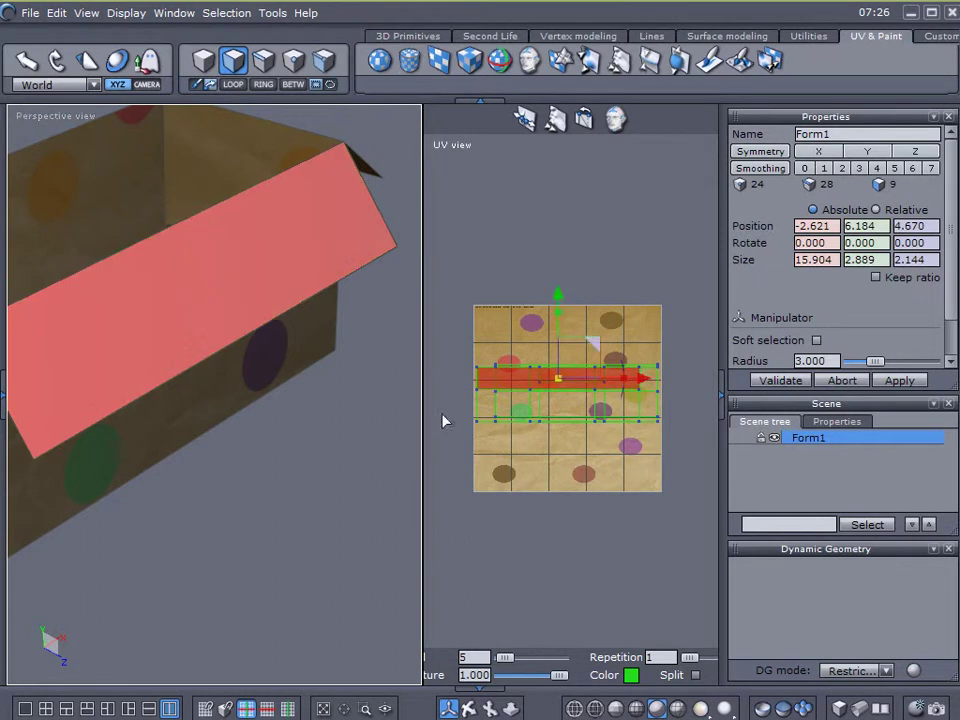
scroll(445, 420, up, 3)
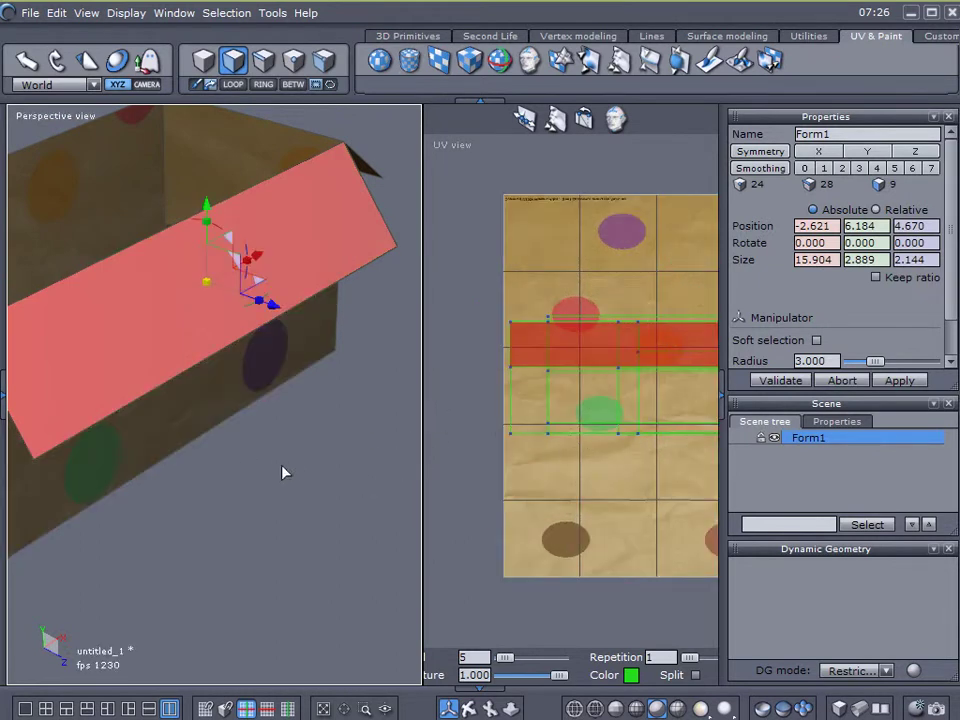
right_drag(284, 472, 216, 460)
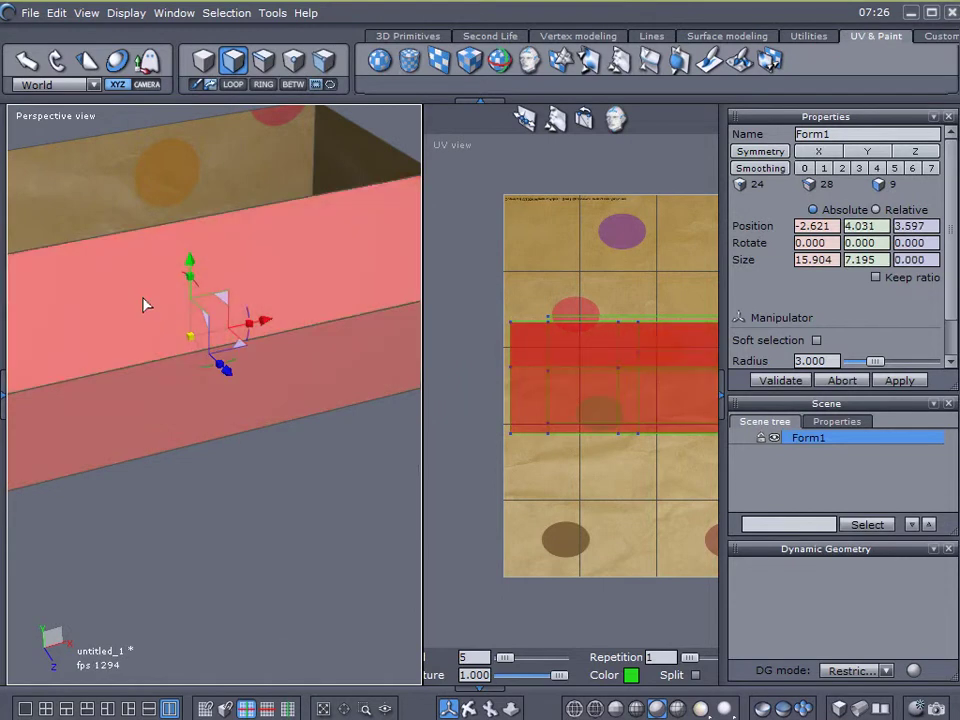
click(246, 521)
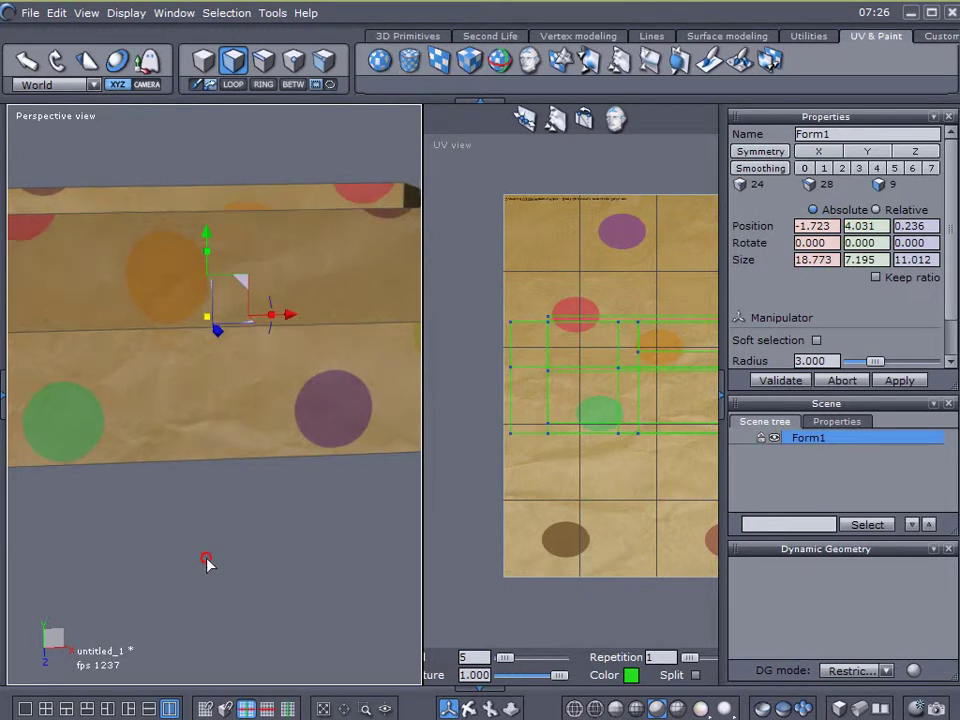
right_drag(208, 549, 204, 598)
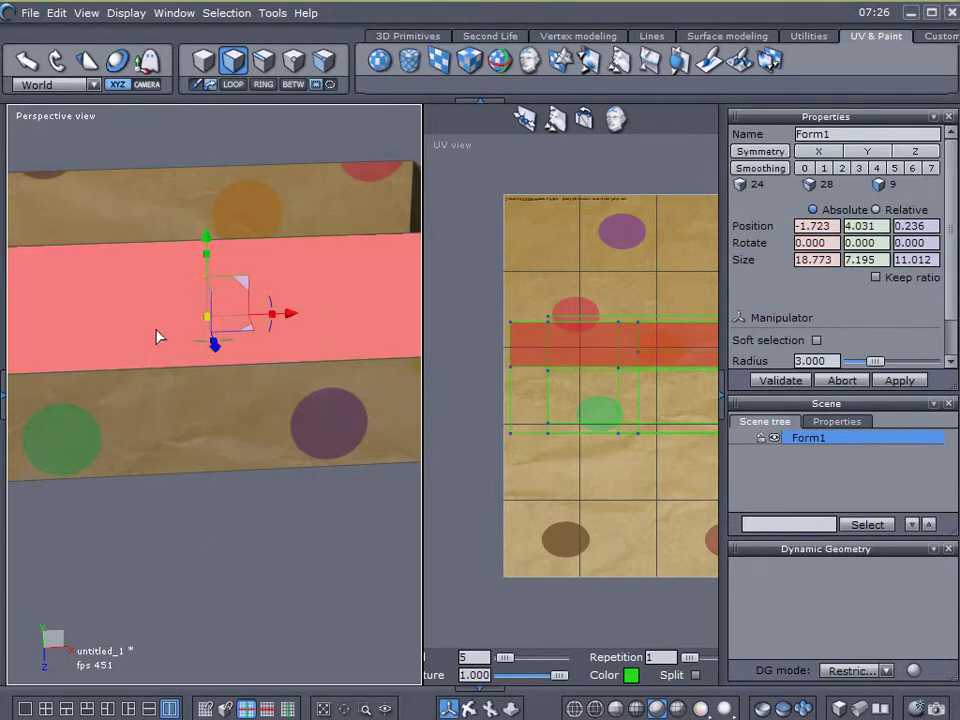
Widen the UV view and select the long front flap to locate its face on the texture
scroll(501, 460, down, 2)
drag(423, 507, 326, 510)
middle_drag(522, 597, 444, 589)
click(235, 330)
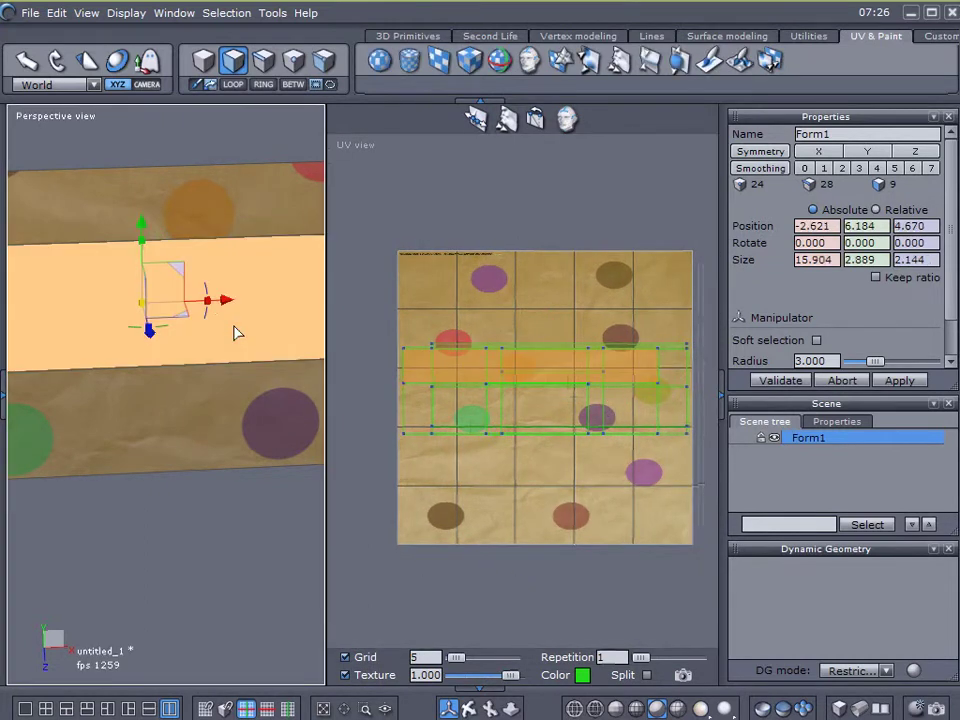
scroll(446, 399, up, 3)
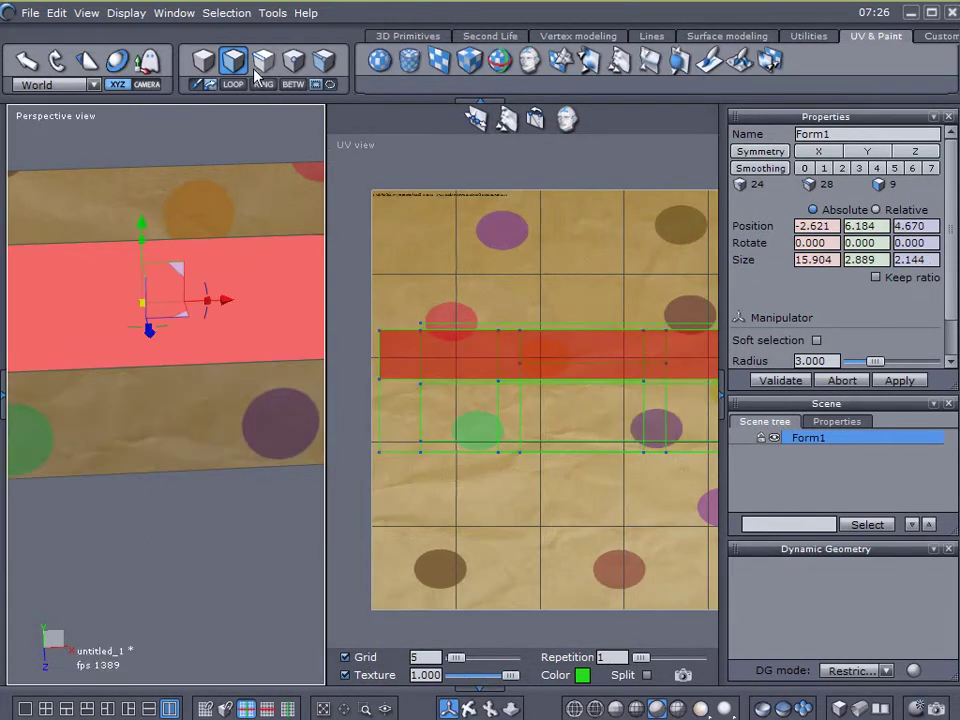
Try moving the long front flap's fold edge upward in the UV layout to correct the stretched dots, and undo it
click(263, 63)
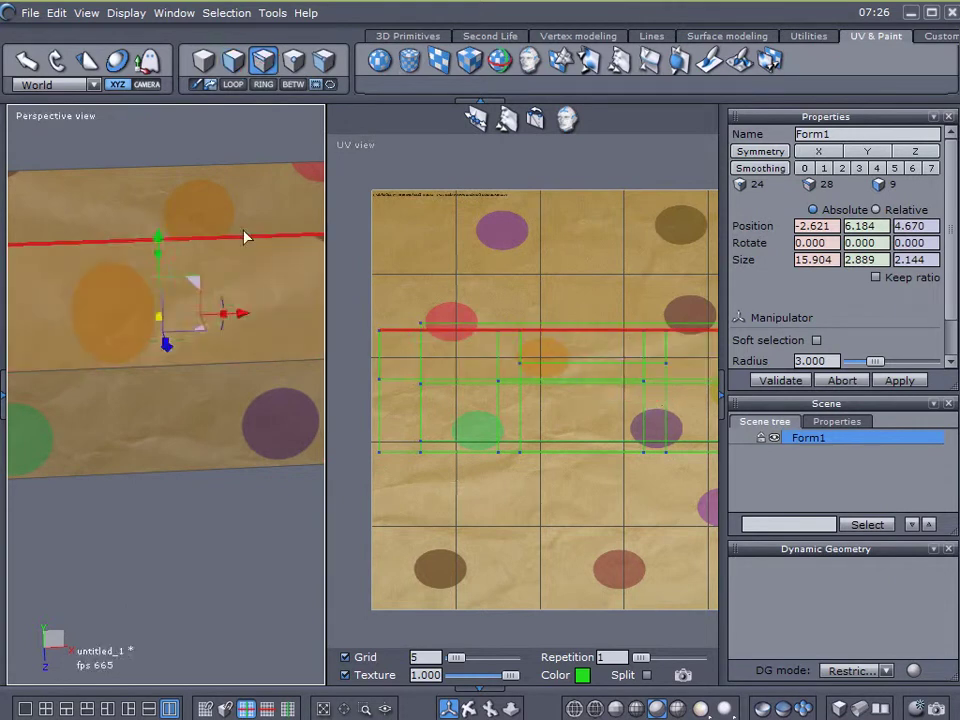
click(400, 334)
drag(563, 246, 563, 204)
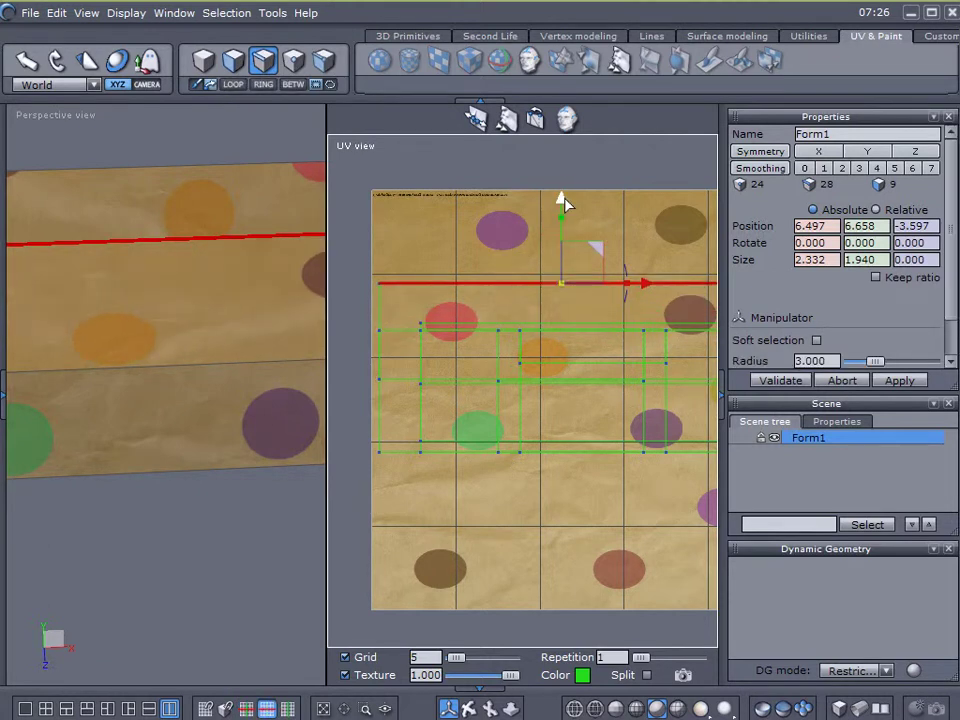
key(ctrl+z)
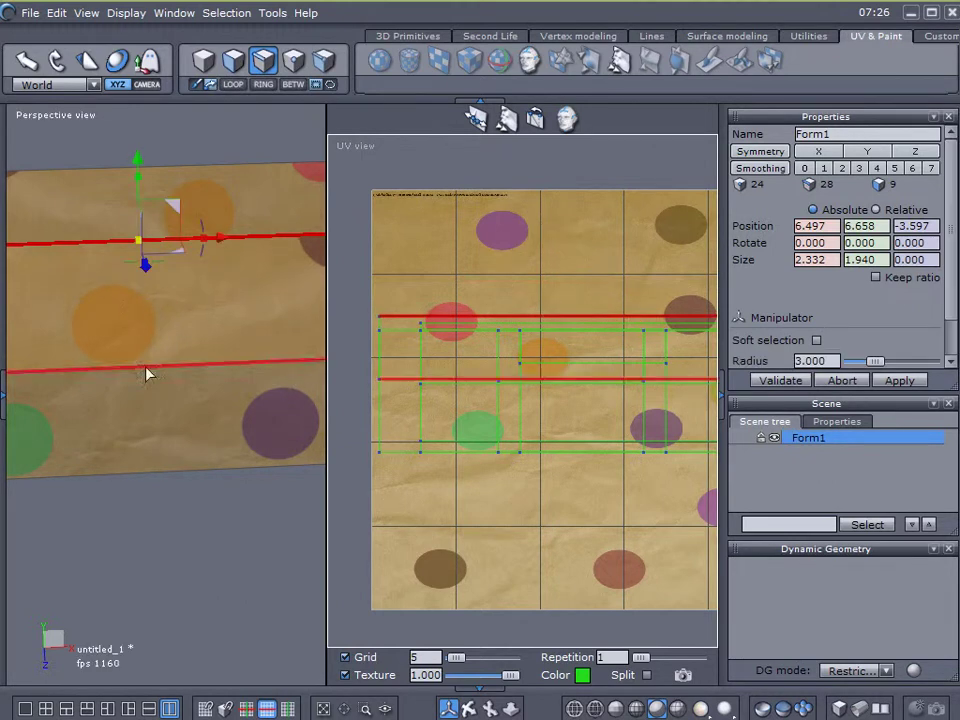
middle_drag(44, 508, 72, 541)
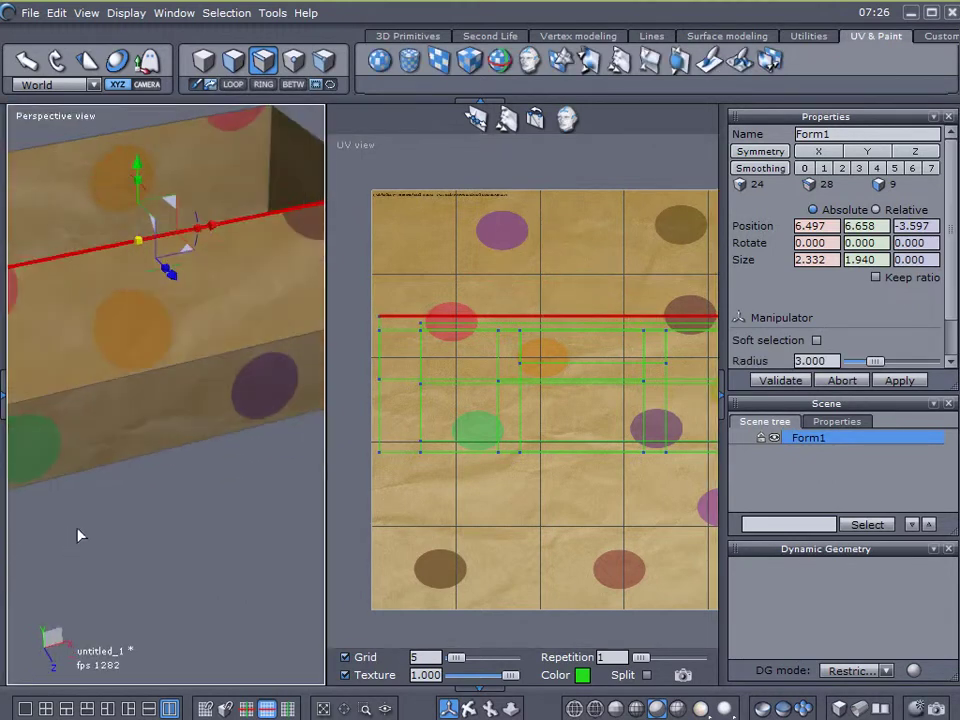
key(ctrl+z)
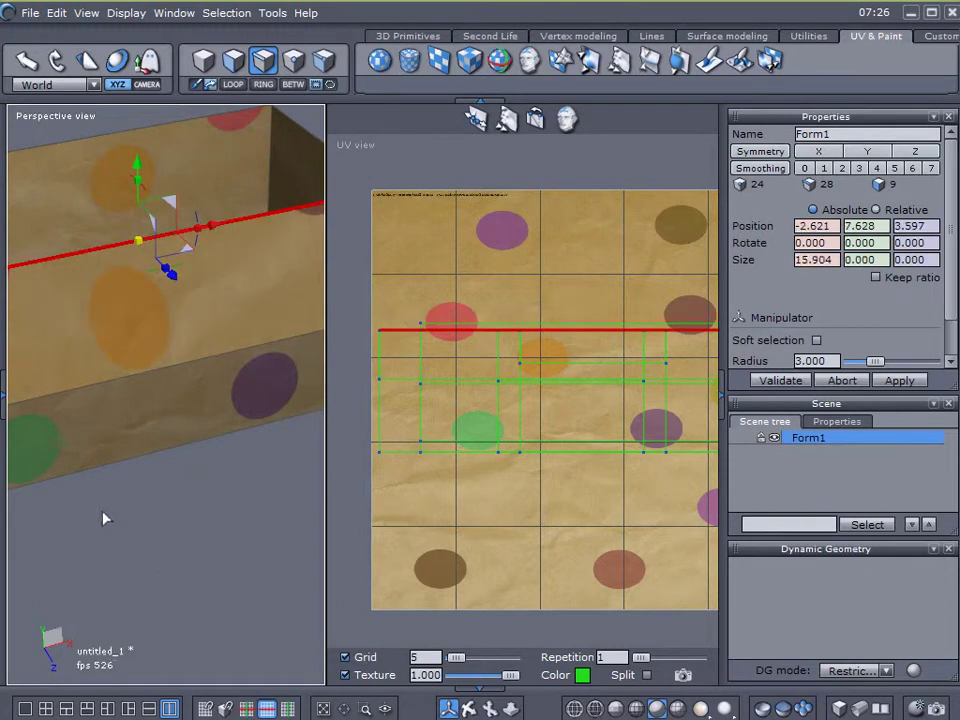
Try moving the fold edges of both long flaps upward together in the UV layout, undo it and clear the selection
middle_drag(87, 490, 364, 478)
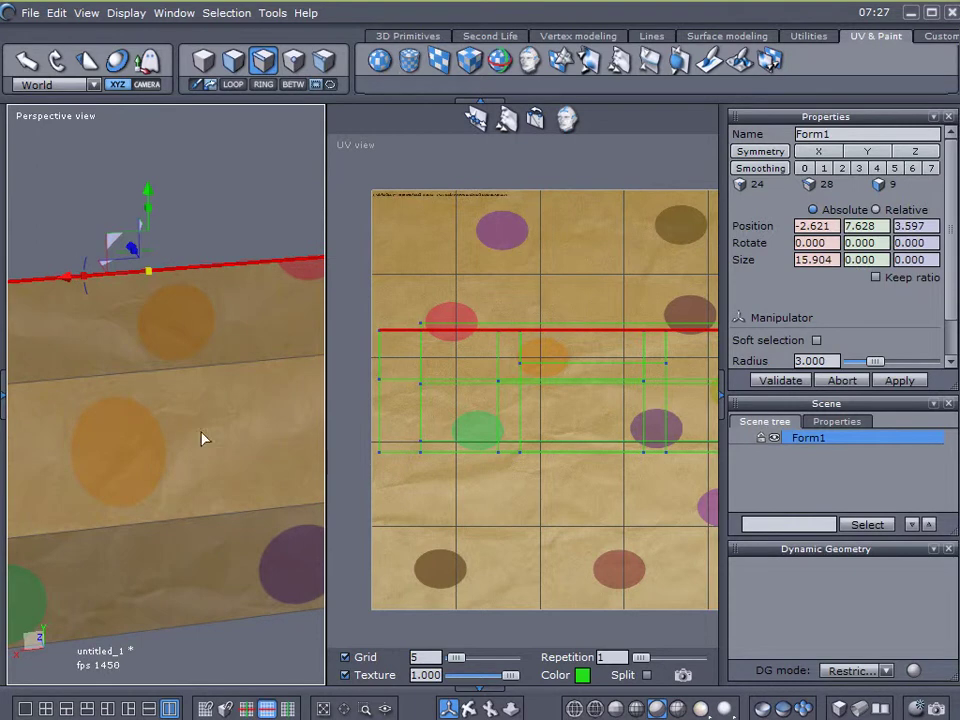
shift+click(200, 378)
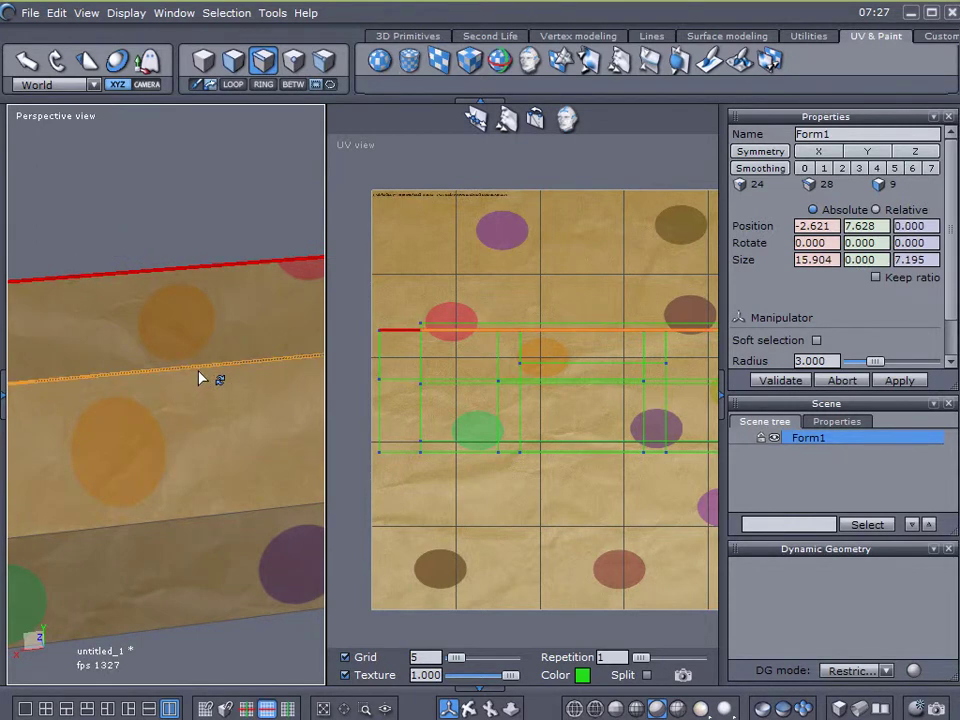
shift+click(204, 378)
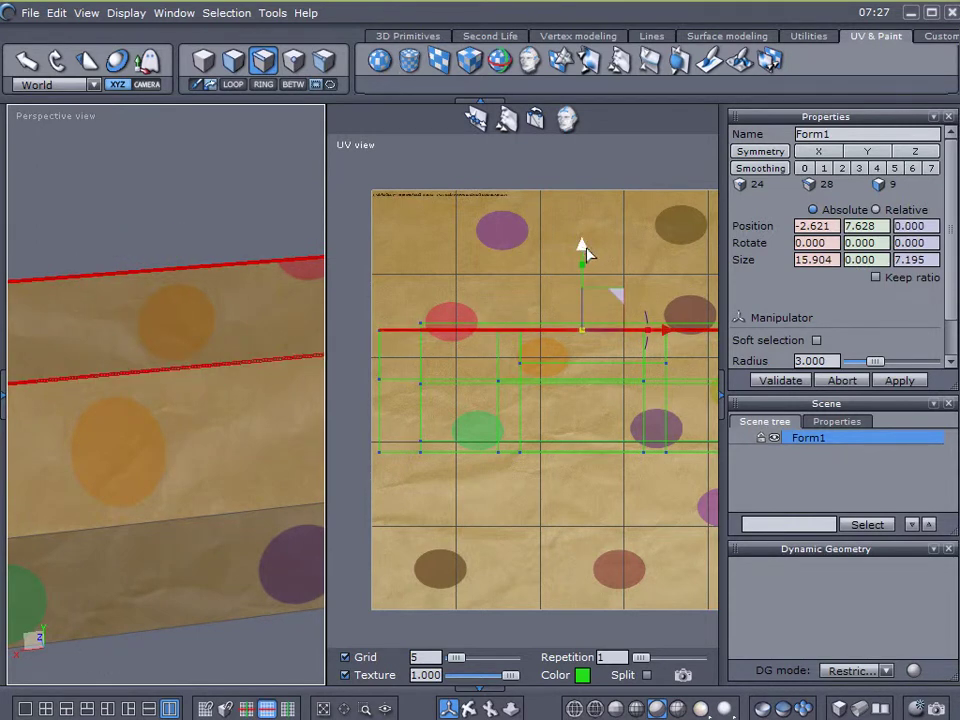
drag(587, 255, 583, 240)
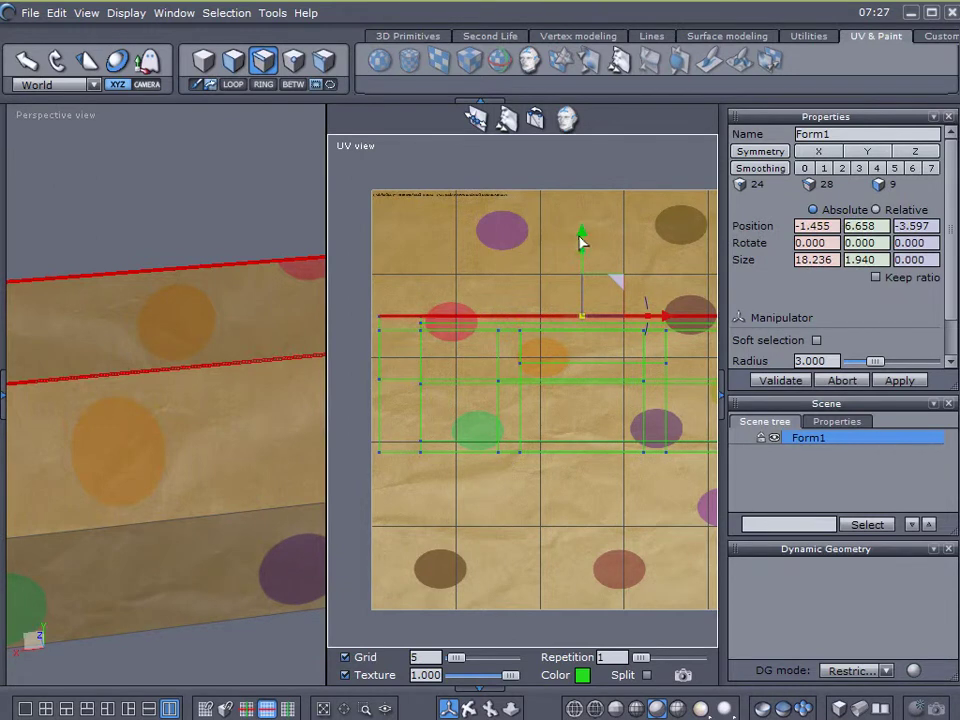
right_drag(40, 450, 342, 461)
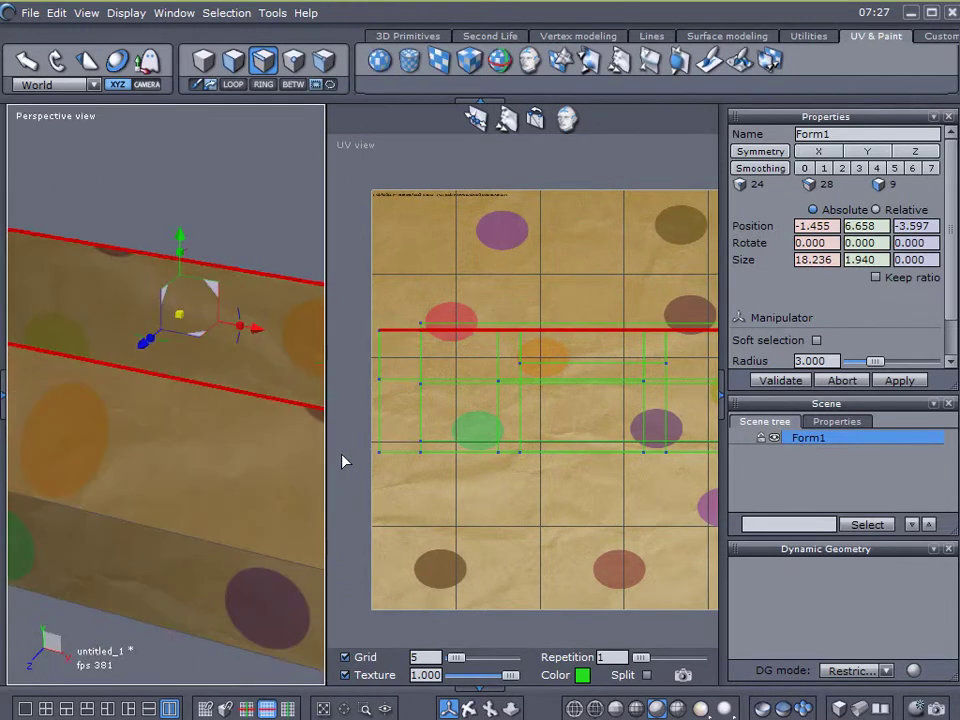
click(261, 184)
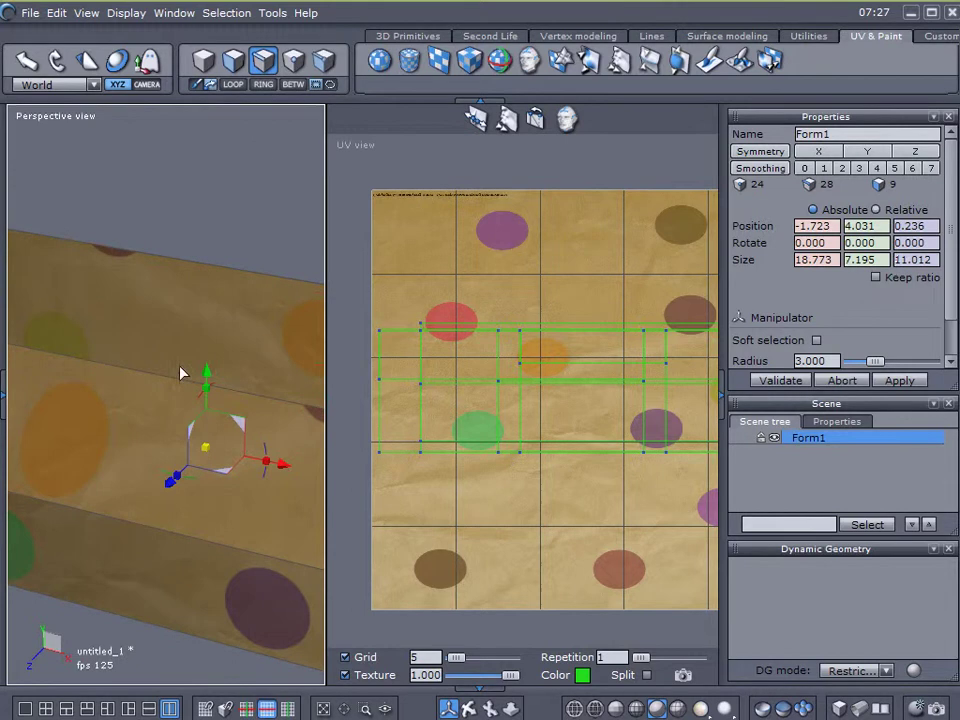
Move the fold edges of both long flaps slightly downward together in the UV layout
click(122, 523)
middle_drag(243, 471, 127, 445)
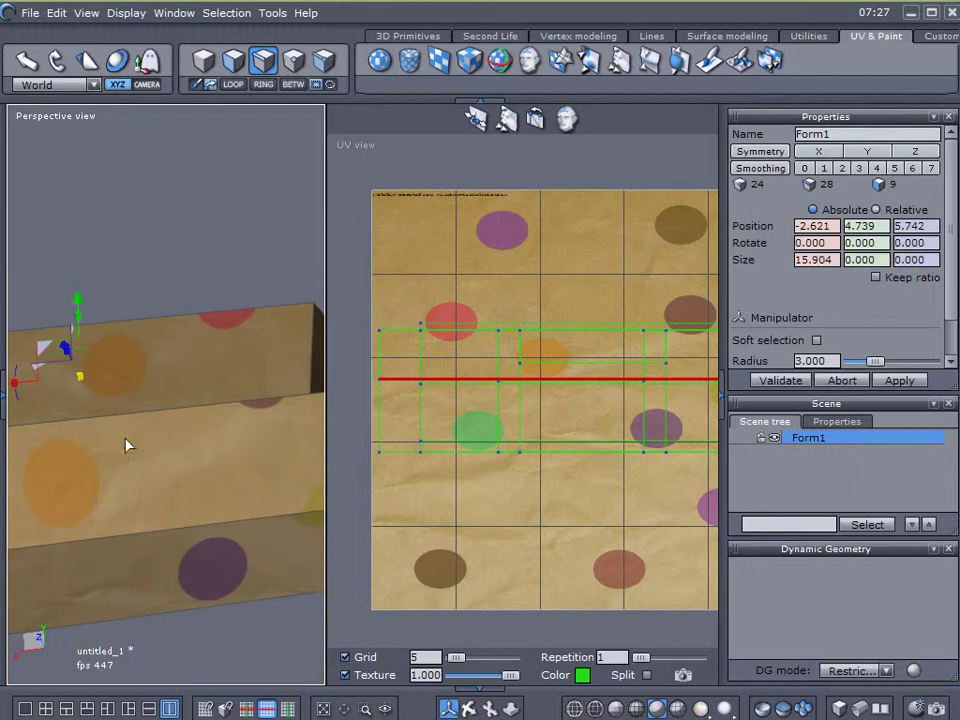
middle_drag(155, 523, 146, 535)
click(153, 532)
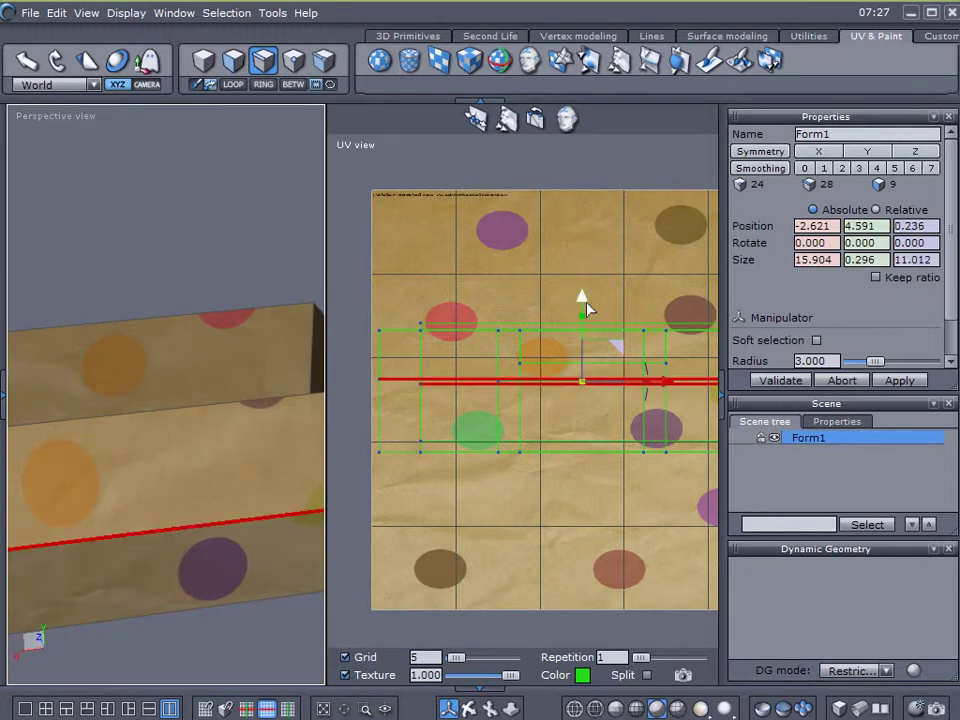
mouse_move(577, 296)
mouse_down()
mouse_move(581, 324)
mouse_move(585, 305)
mouse_up()
Lower the back long flap's fold edge further in the UV layout to even out the dots, and clear the selection
click(94, 574)
middle_drag(128, 617, 496, 548)
middle_drag(300, 560, 250, 585)
click(146, 503)
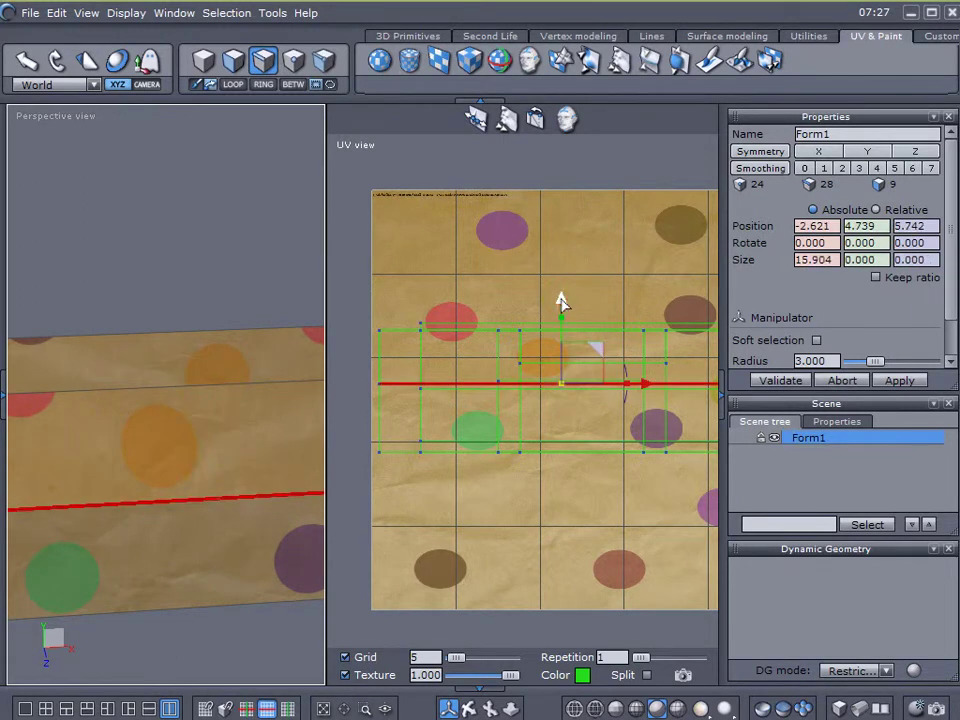
click(561, 308)
middle_drag(100, 466, 40, 520)
middle_drag(171, 446, 178, 165)
ctrl+click(150, 178)
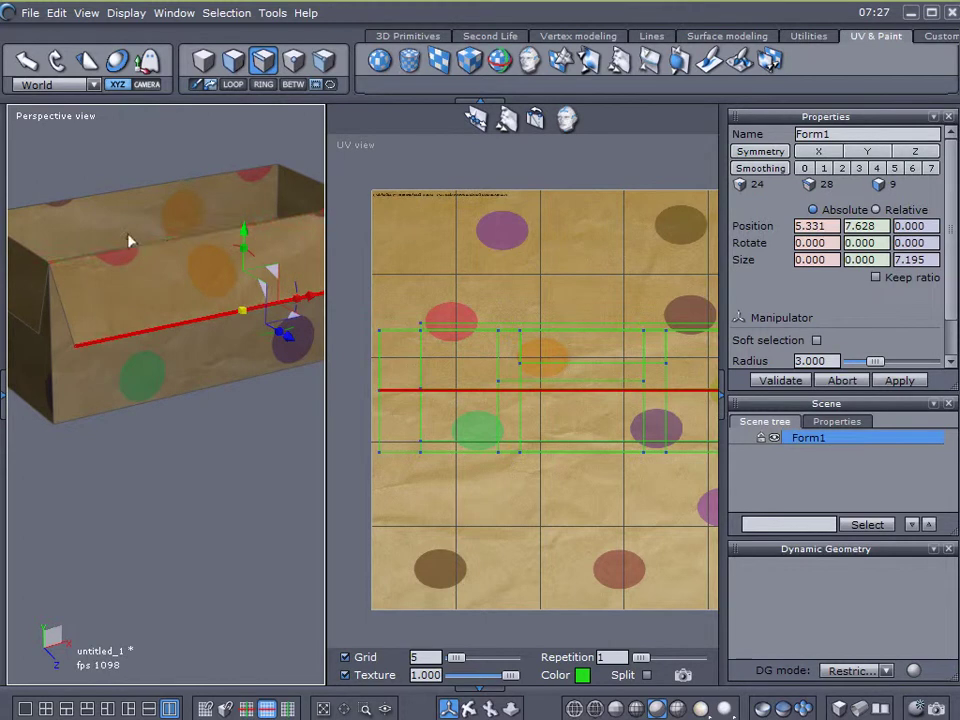
click(100, 161)
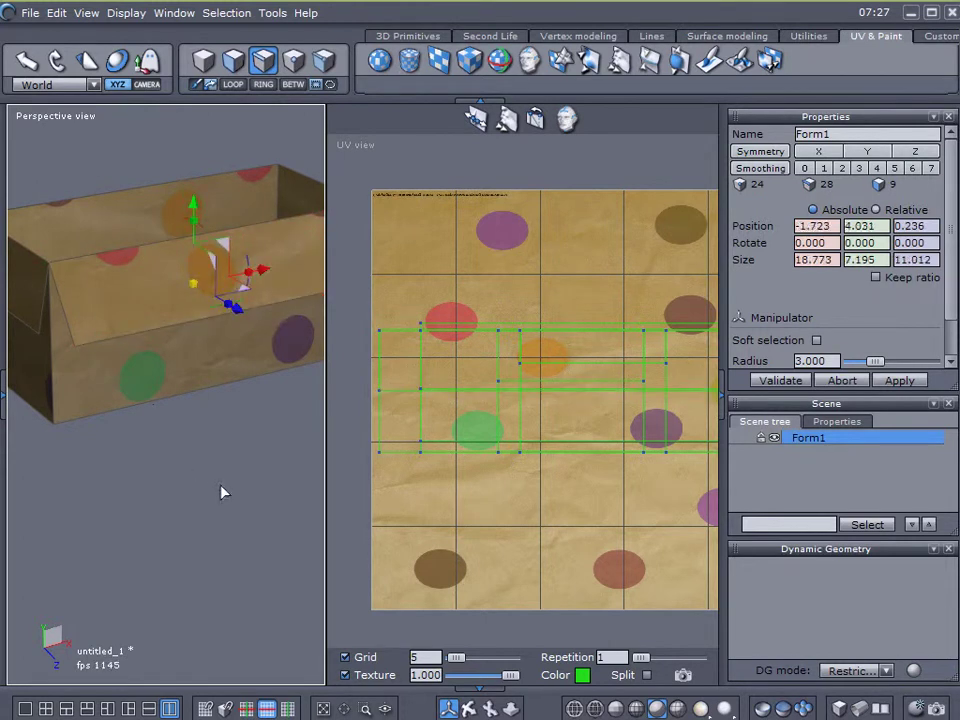
Load the Numbers image as the texture of the Box material
scroll(484, 491, down, 1)
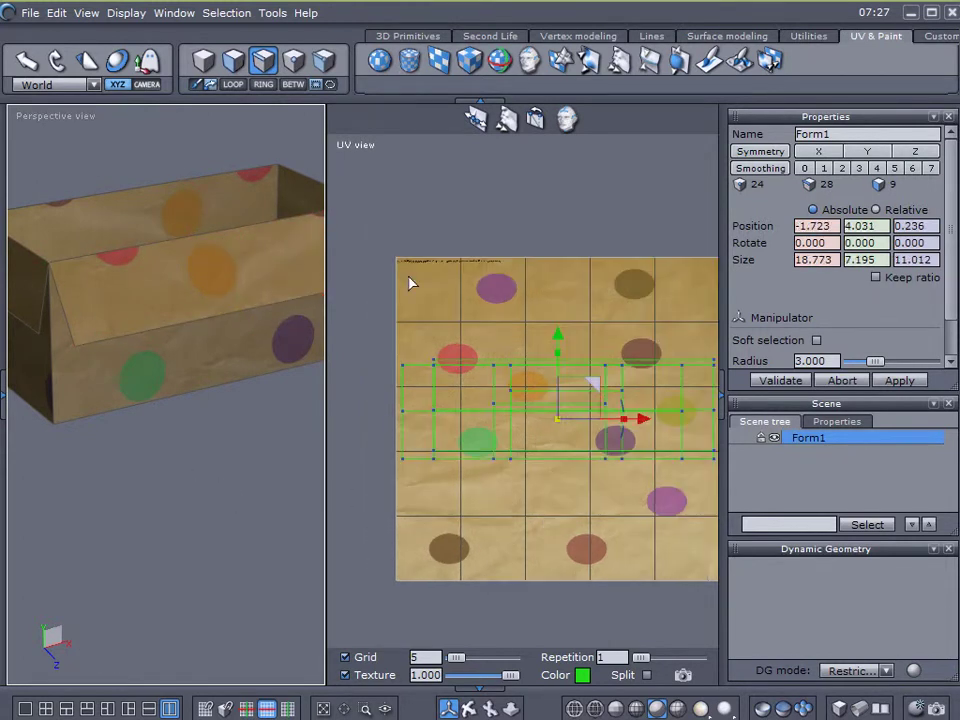
middle_drag(500, 519, 480, 509)
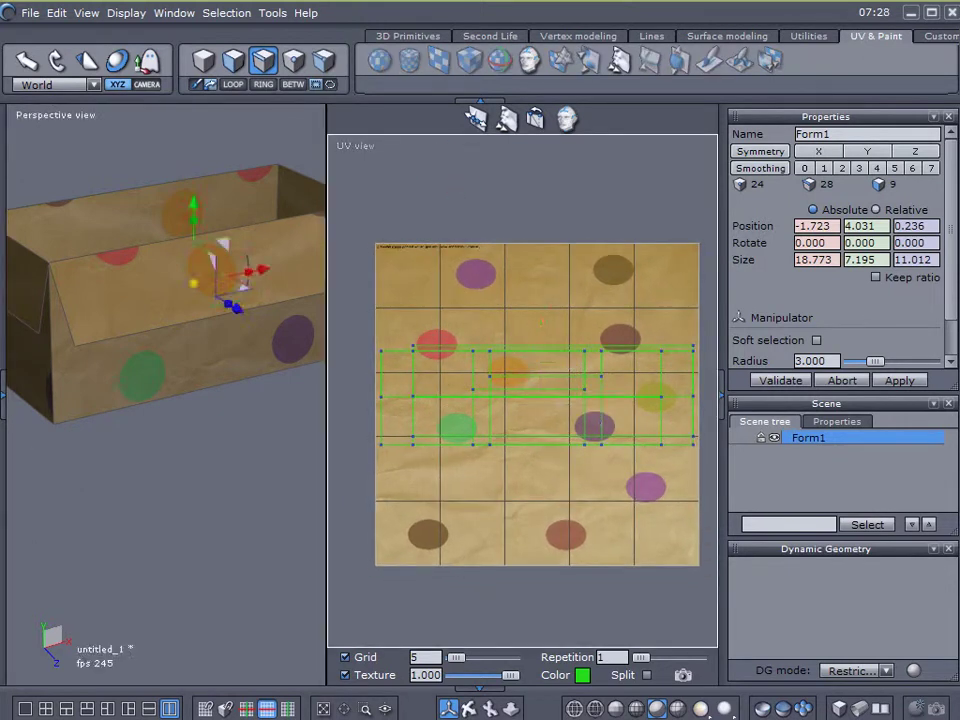
click(4, 392)
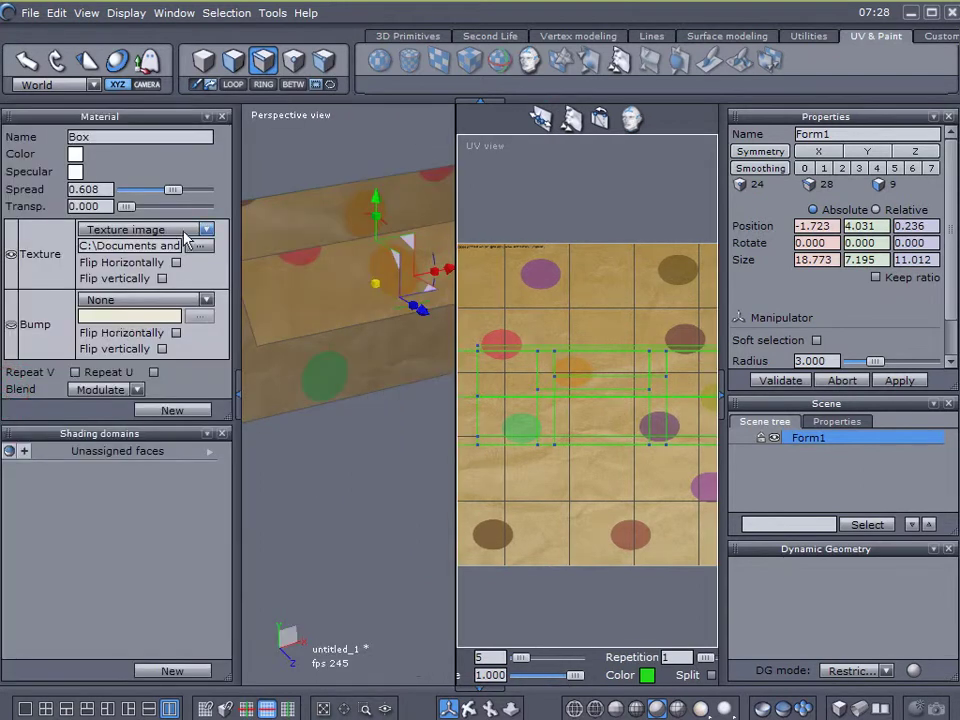
click(207, 232)
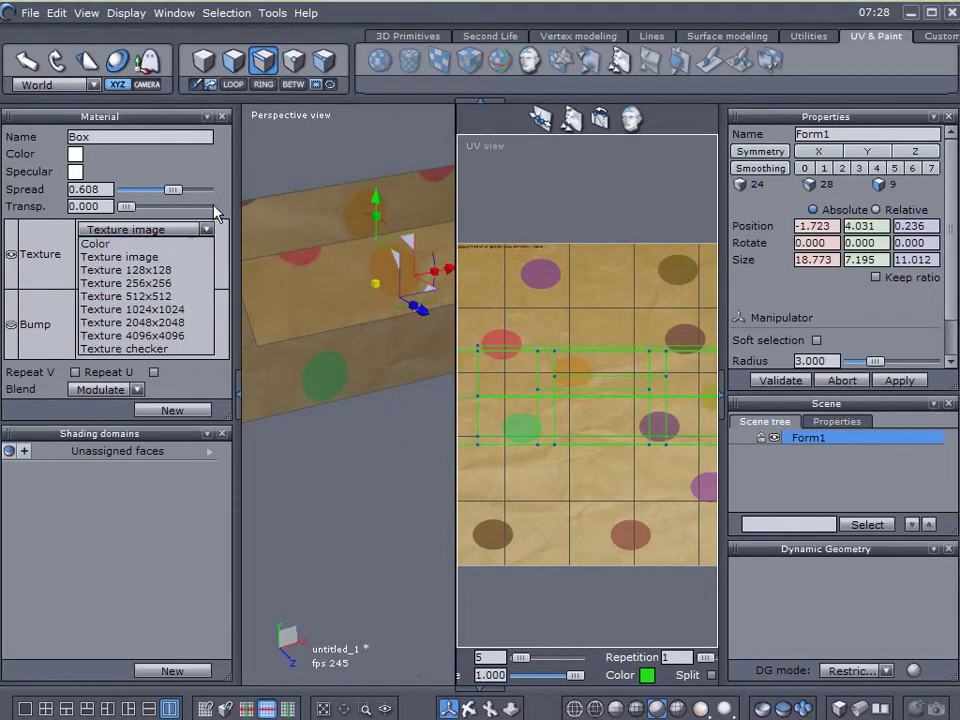
click(193, 228)
click(200, 245)
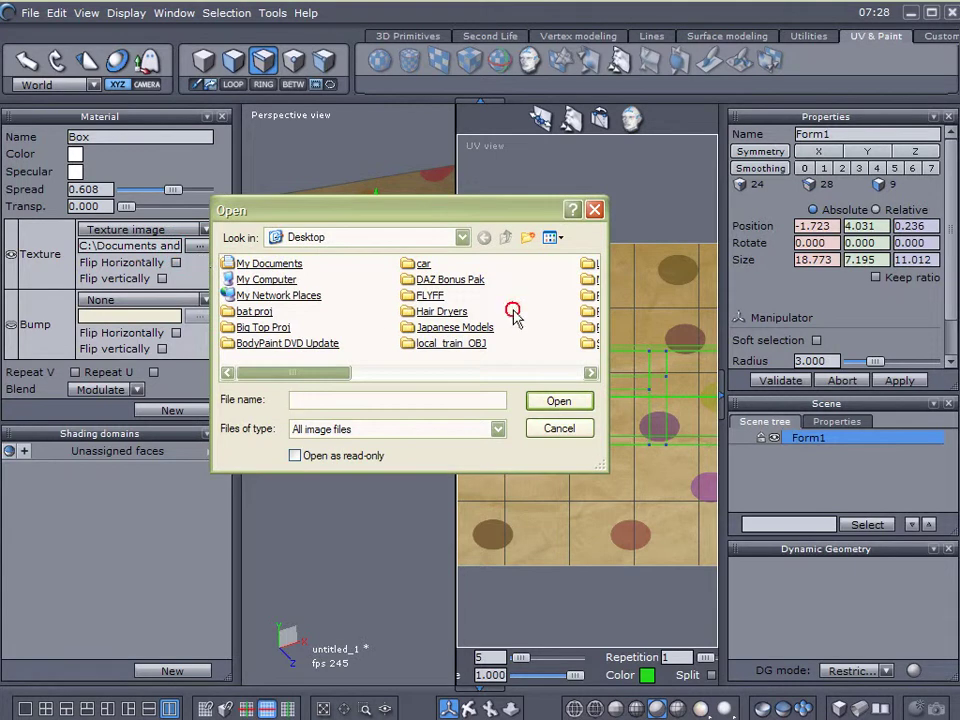
double_click(256, 296)
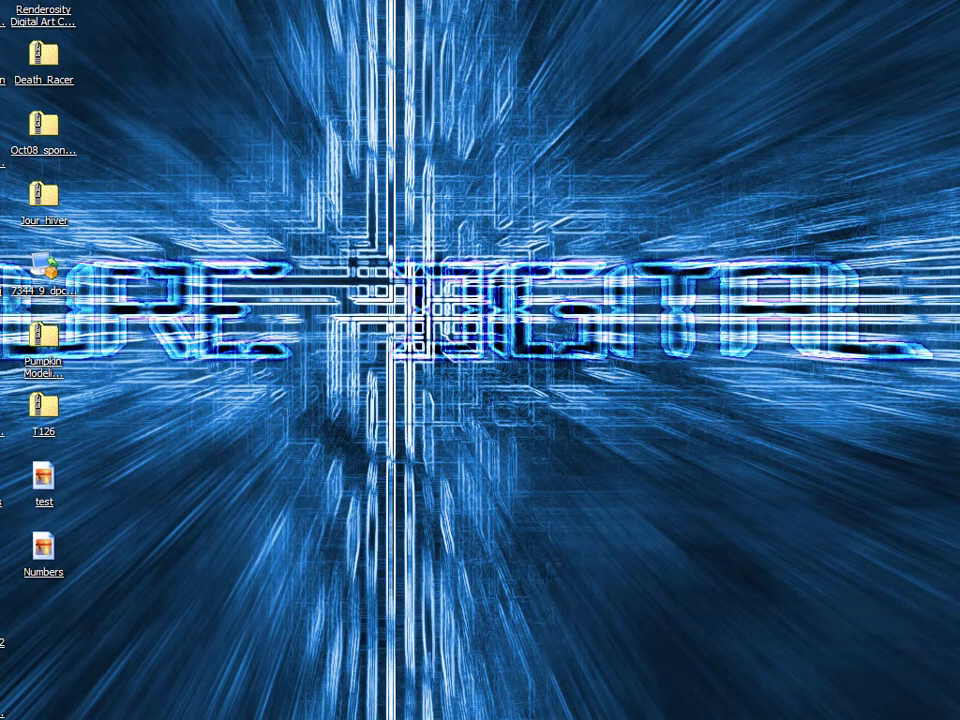
Open the Numbers image from the desktop to view its original layout, and return to the box model
double_click(44, 572)
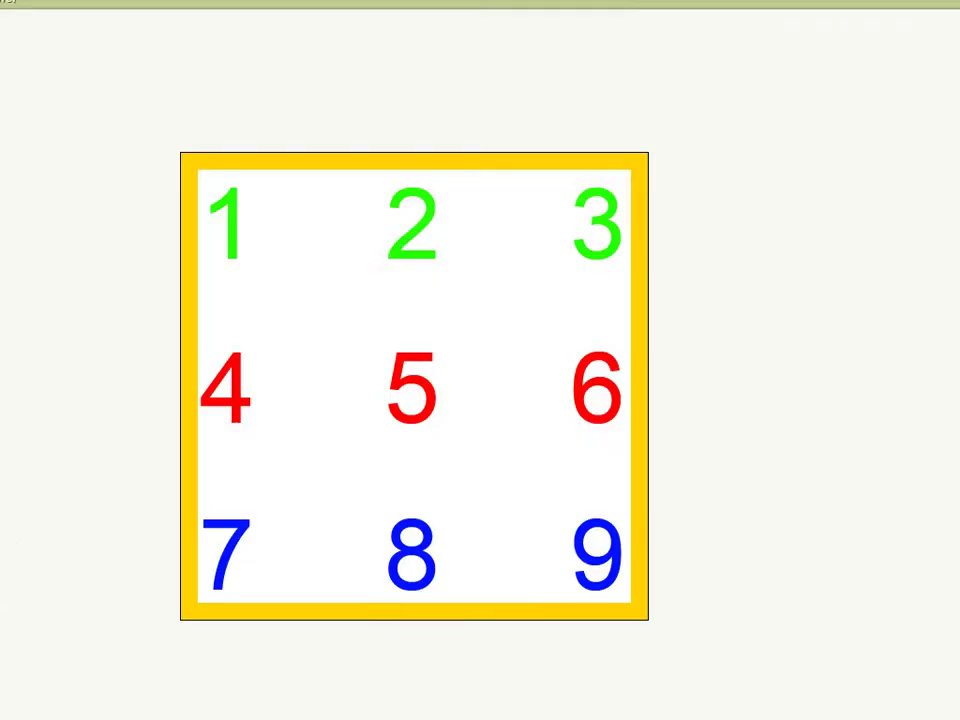
key(Escape)
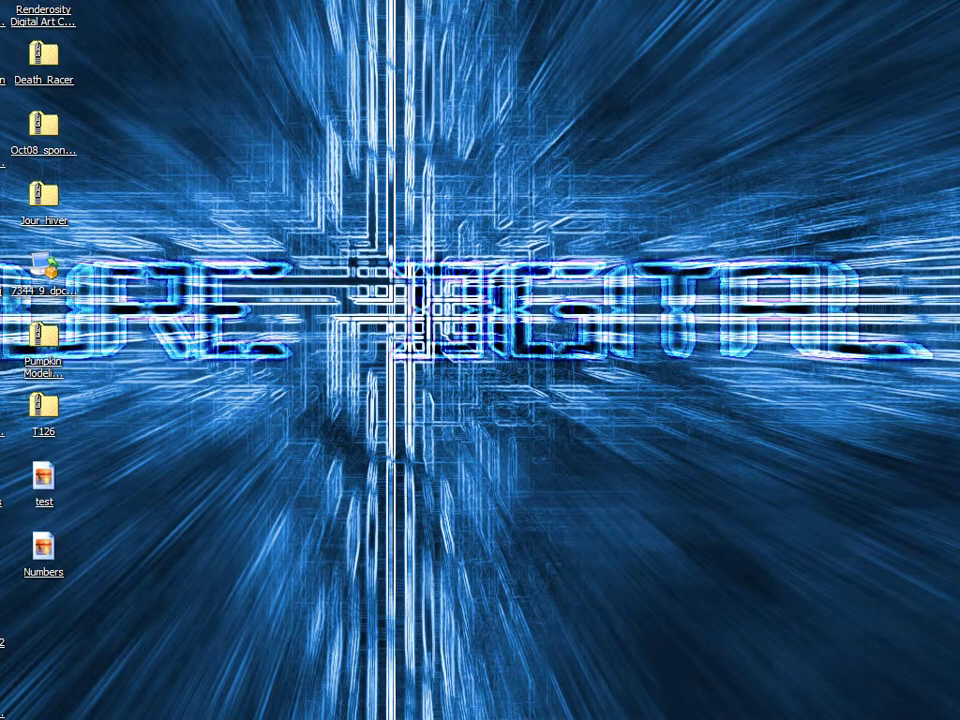
key(alt+Tab)
Hide the Material settings, make room for both views and examine how the numbers lie on the box's walls, flaps and floor
drag(456, 591, 357, 598)
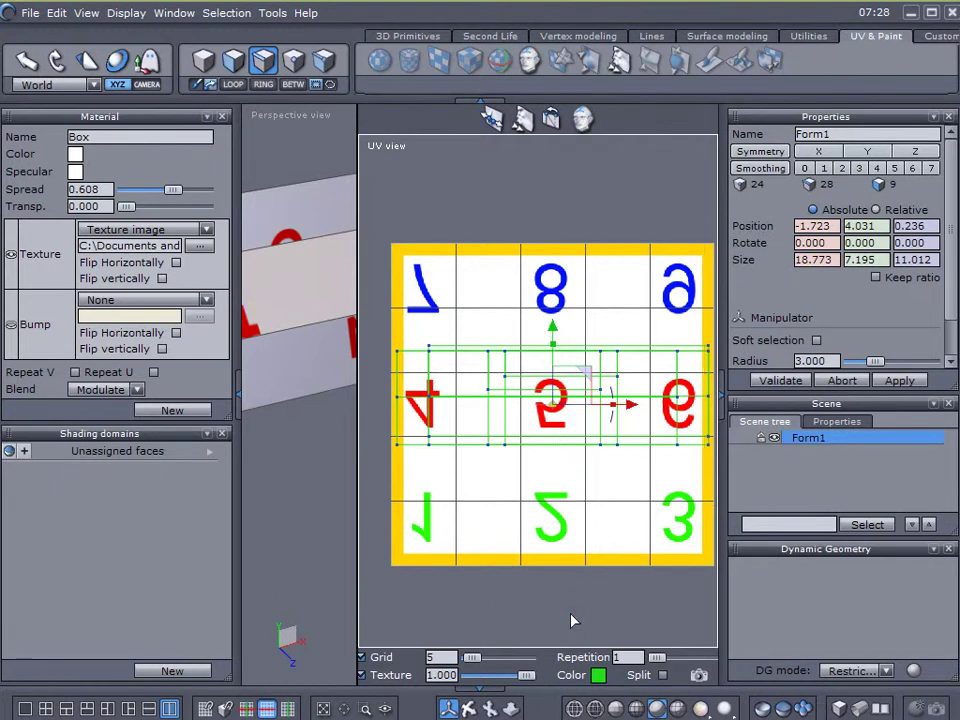
middle_drag(575, 616, 562, 556)
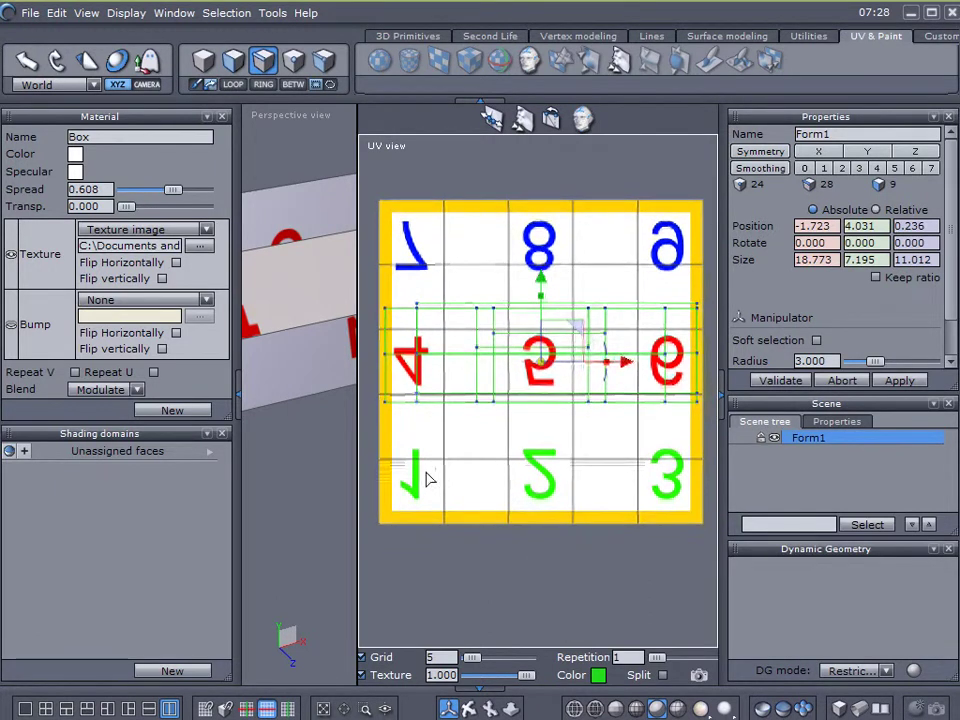
click(237, 393)
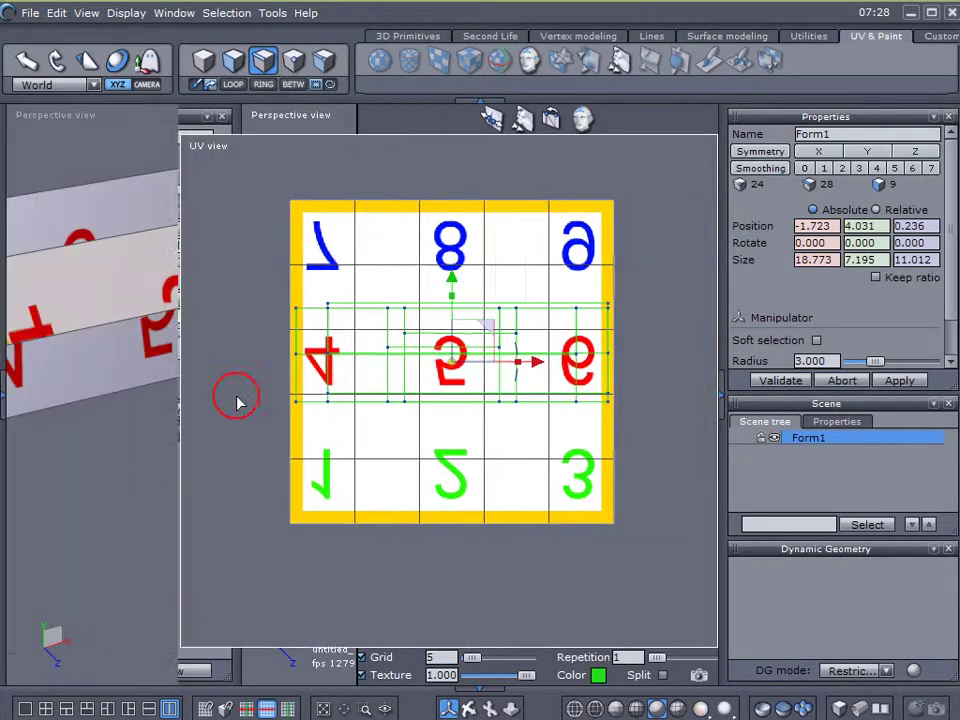
drag(178, 473, 364, 465)
middle_drag(272, 508, 249, 527)
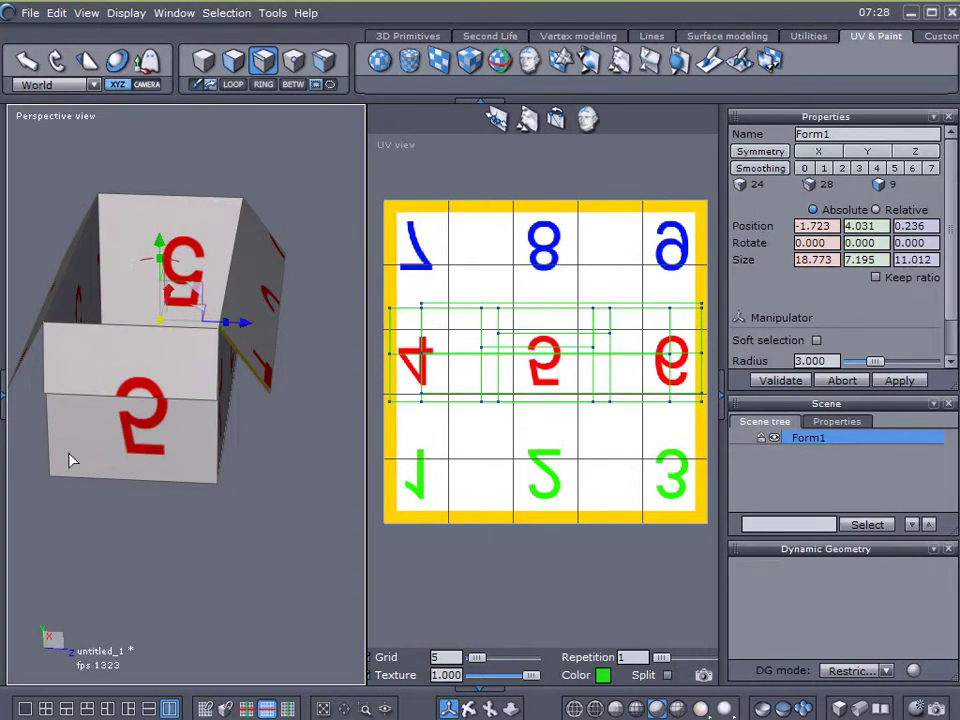
middle_drag(84, 493, 372, 460)
middle_drag(240, 455, 227, 556)
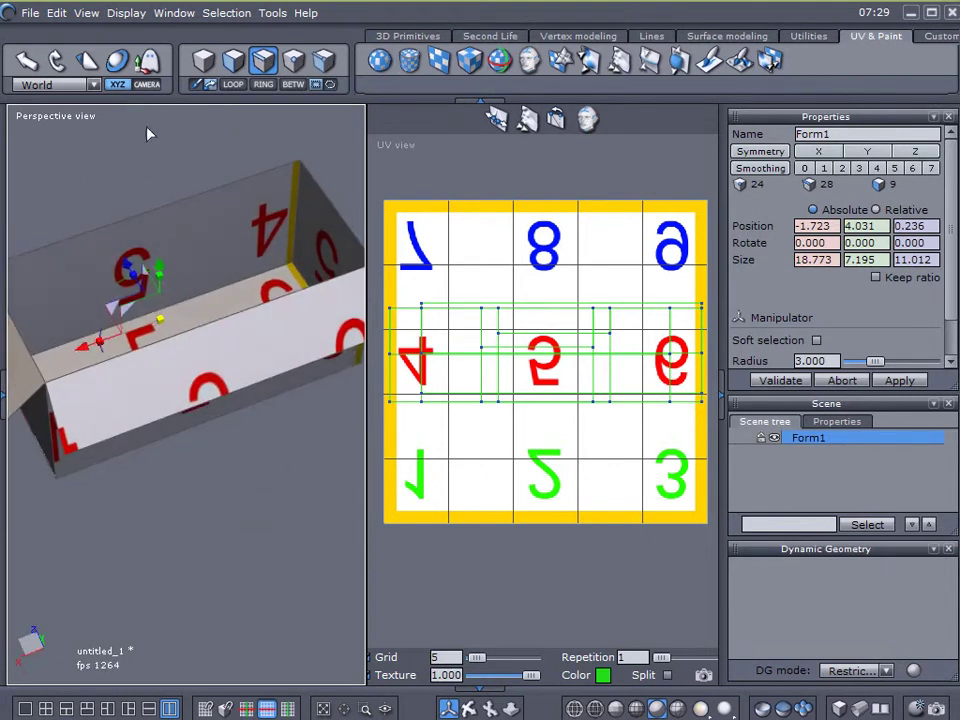
Try a cubic UV projection on the whole box, inspect its projection cube from several angles and abort it
click(469, 62)
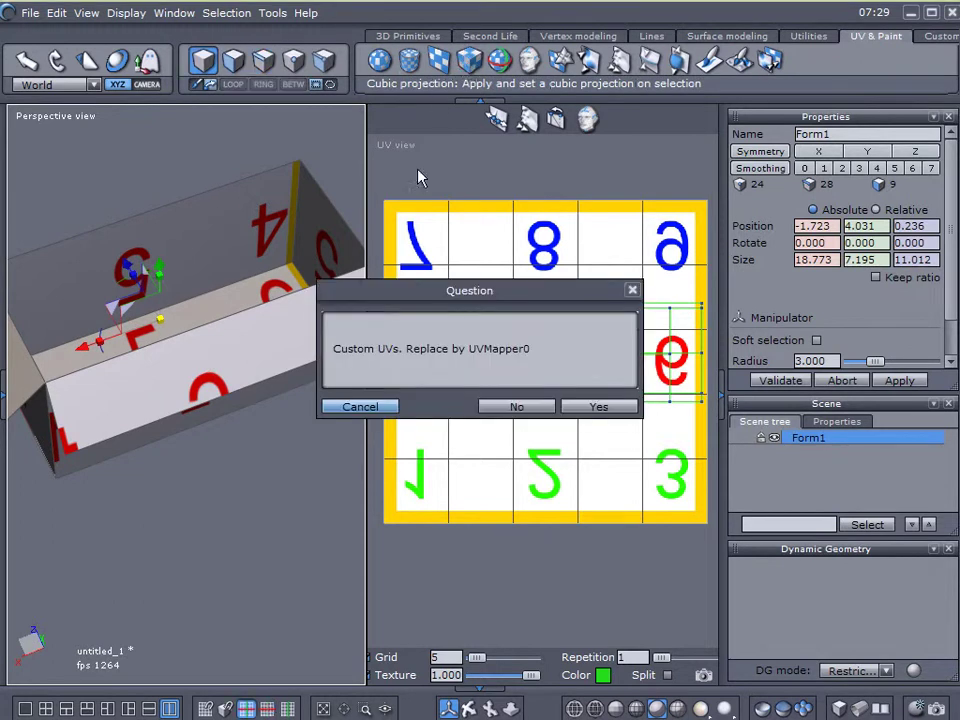
click(580, 408)
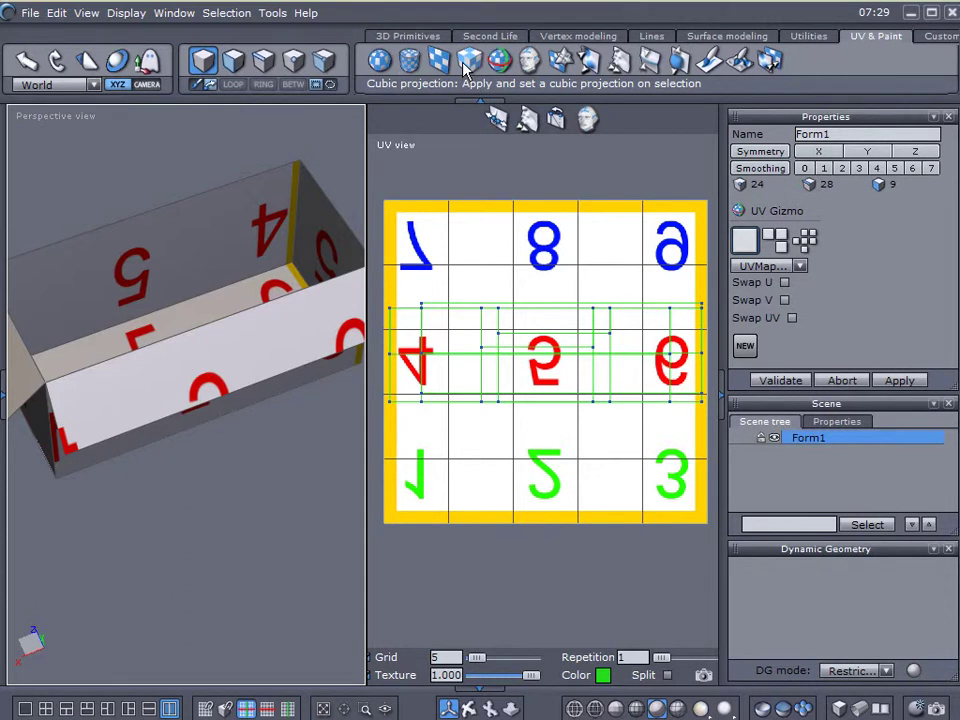
middle_drag(181, 533, 112, 279)
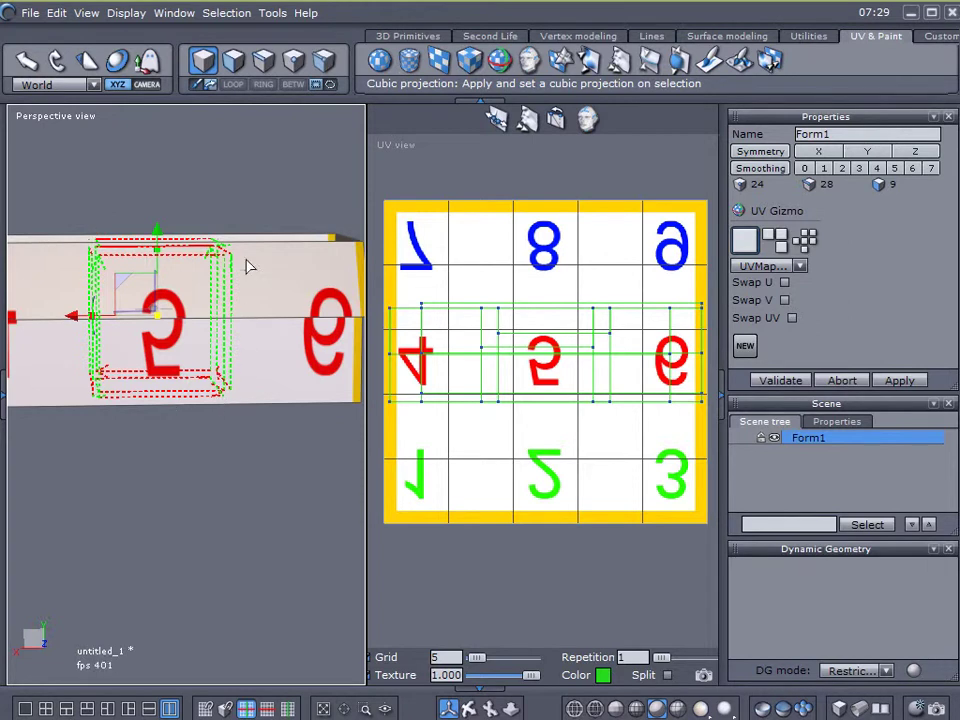
middle_drag(60, 467, 113, 525)
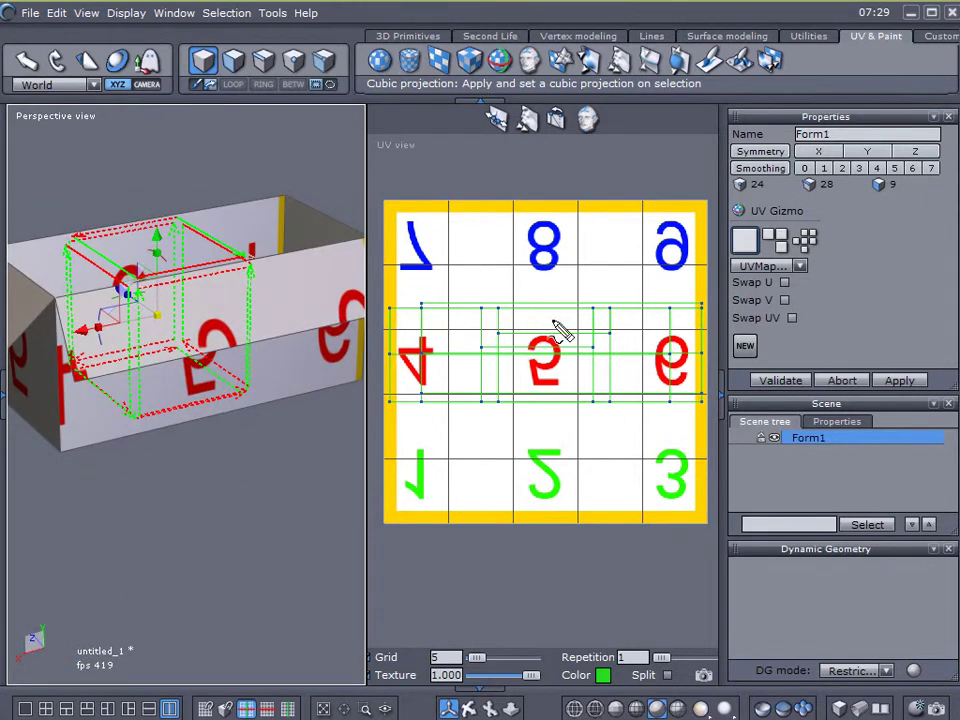
mouse_move(790, 212)
mouse_down()
mouse_move(712, 235)
mouse_move(843, 272)
mouse_move(850, 212)
mouse_move(848, 220)
mouse_up()
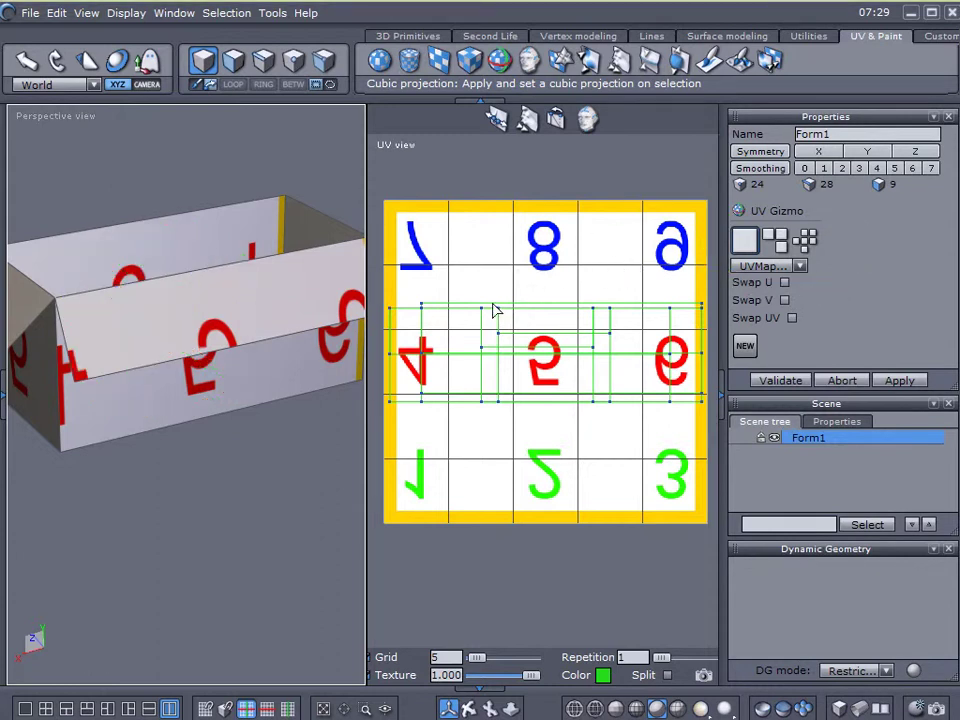
click(263, 61)
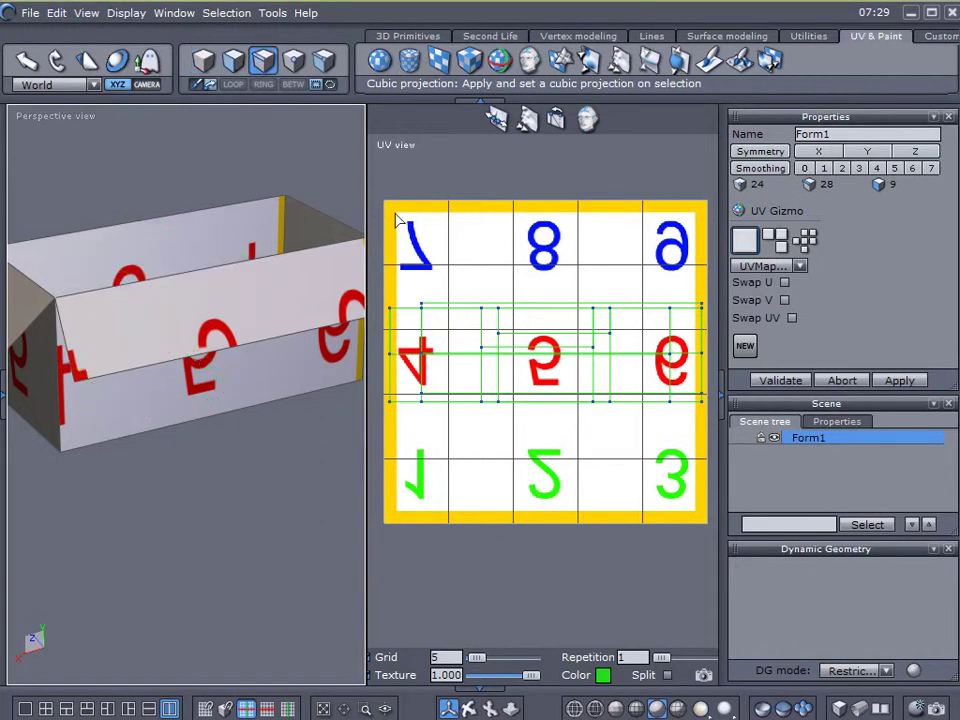
click(840, 381)
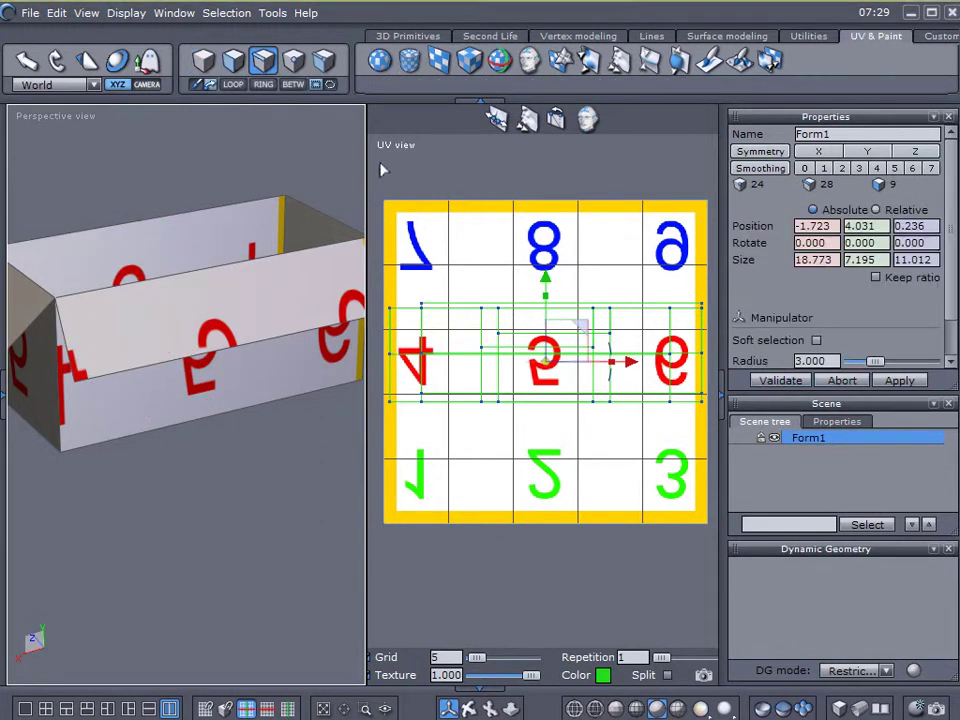
Change the UV layout's line colour to black and clear the edge selection
drag(378, 163, 725, 592)
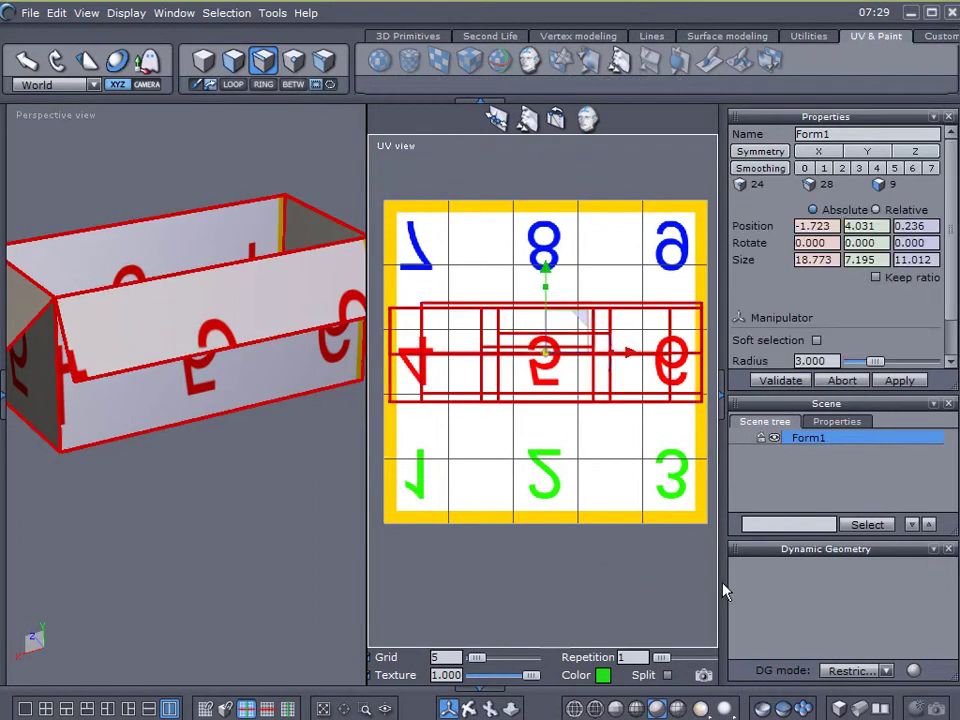
click(603, 675)
drag(812, 470, 810, 505)
click(493, 585)
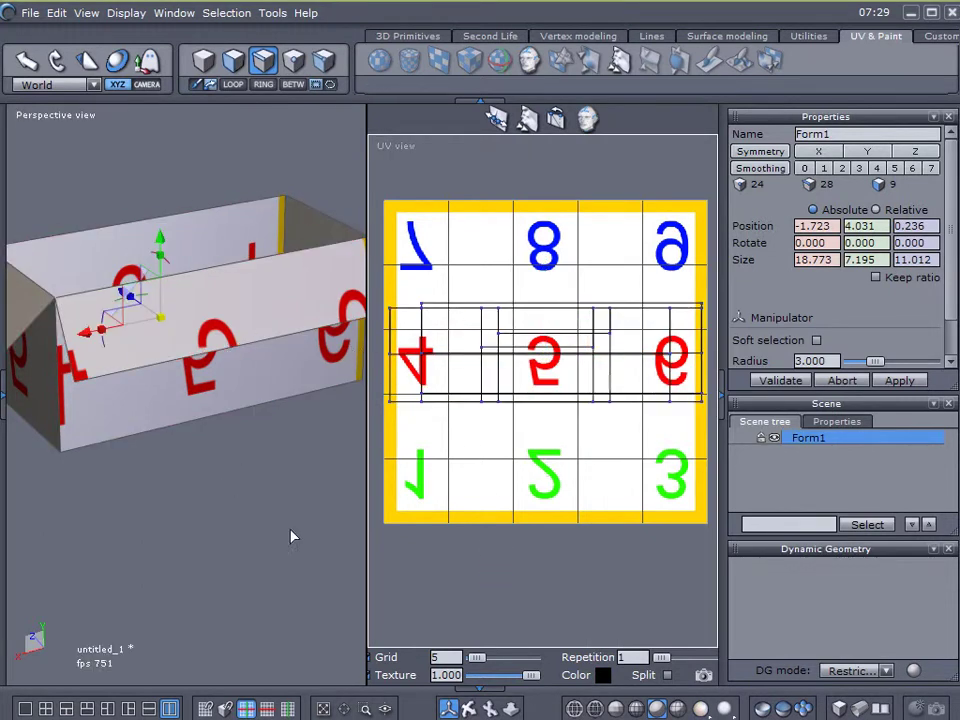
click(475, 71)
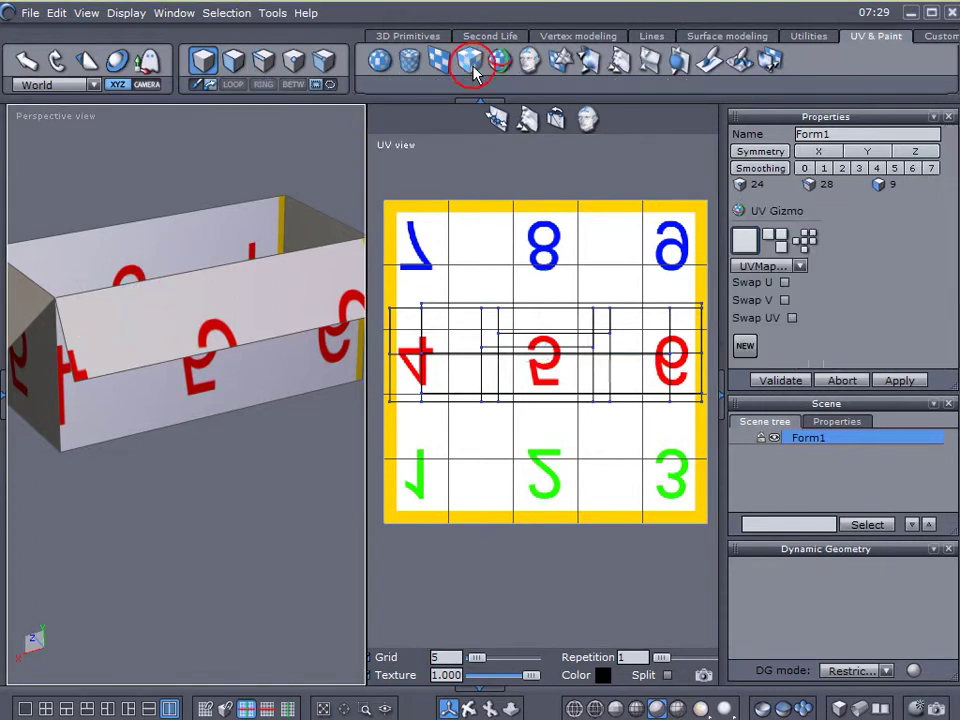
click(127, 166)
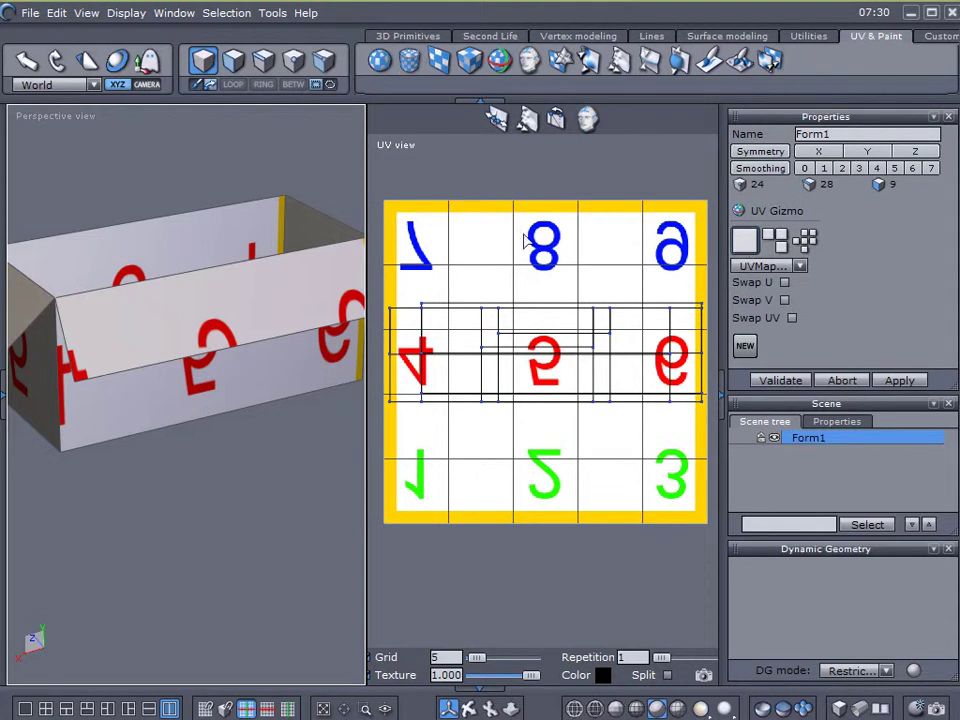
click(231, 64)
click(836, 382)
Select the long front flap, front wall and back wall faces to examine where they lie on the numbered texture
click(233, 61)
click(232, 303)
shift+click(244, 379)
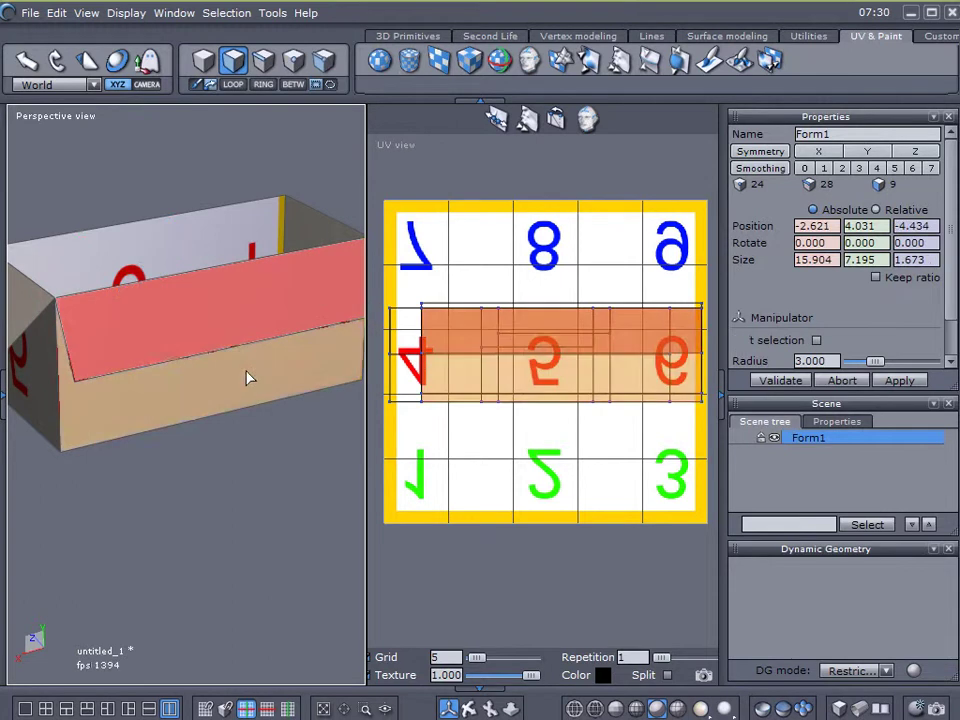
shift+click(252, 247)
ctrl+click(300, 390)
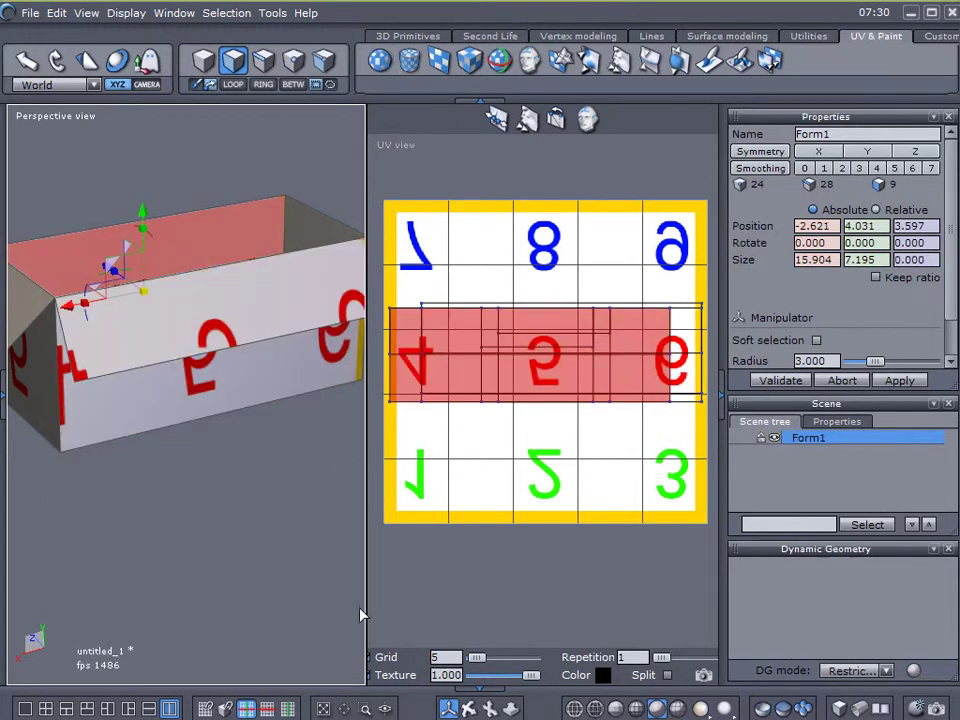
Select the box's floor and the long front flap in turn to compare their areas on the numbered texture
right_drag(209, 453, 223, 581)
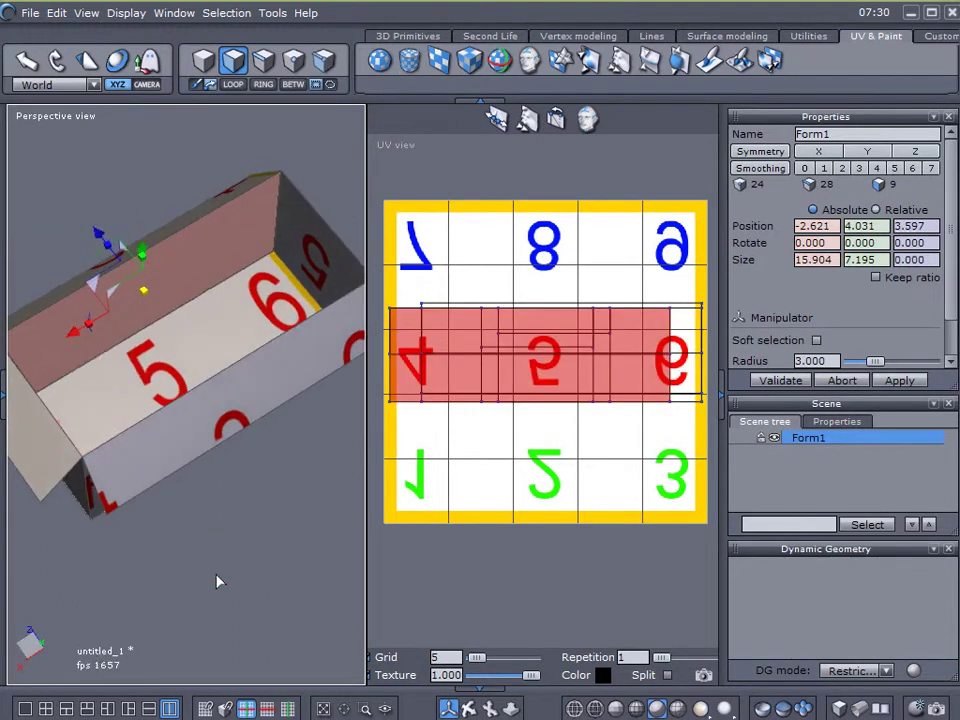
click(178, 365)
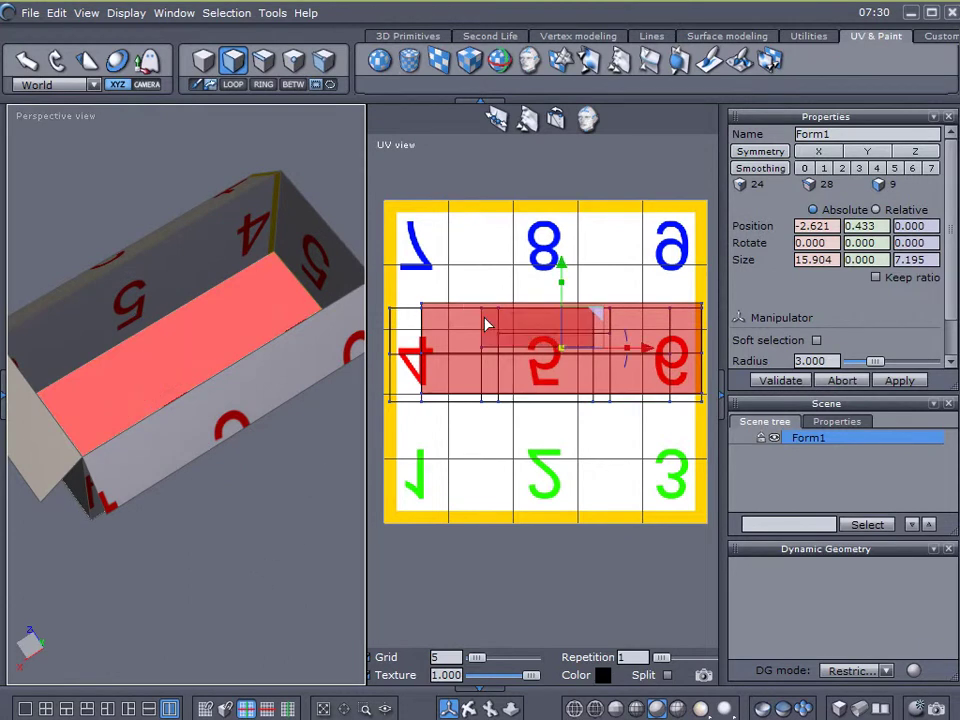
shift+click(267, 407)
click(258, 396)
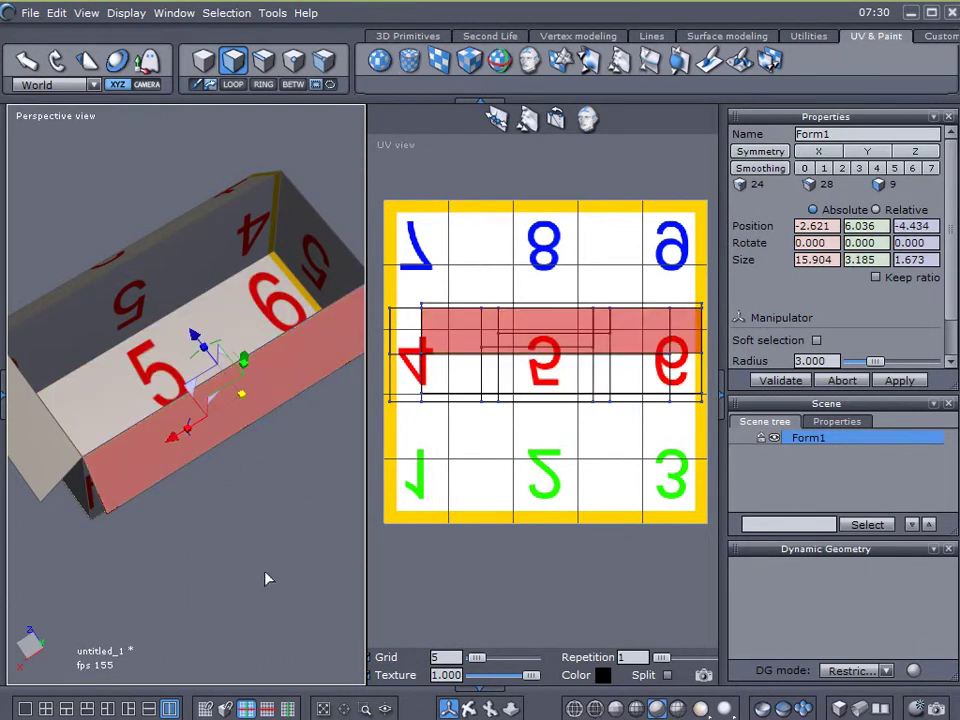
ctrl+click(112, 337)
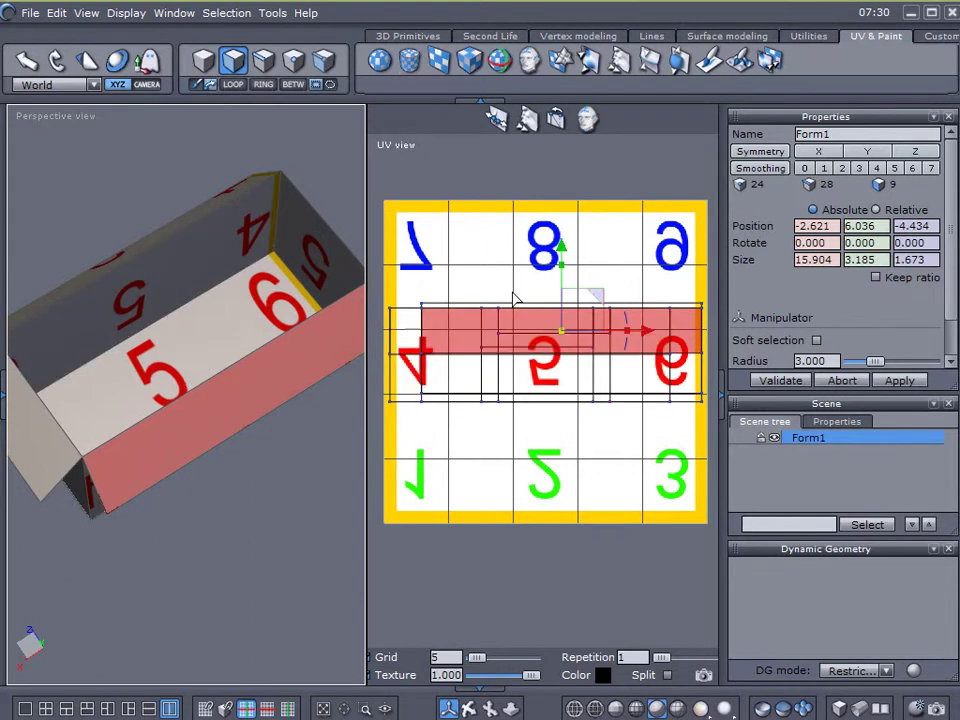
Select the long walls, long front flap and short end flaps in turn to examine their overlapping UV areas, then clear the selection
shift+click(454, 330)
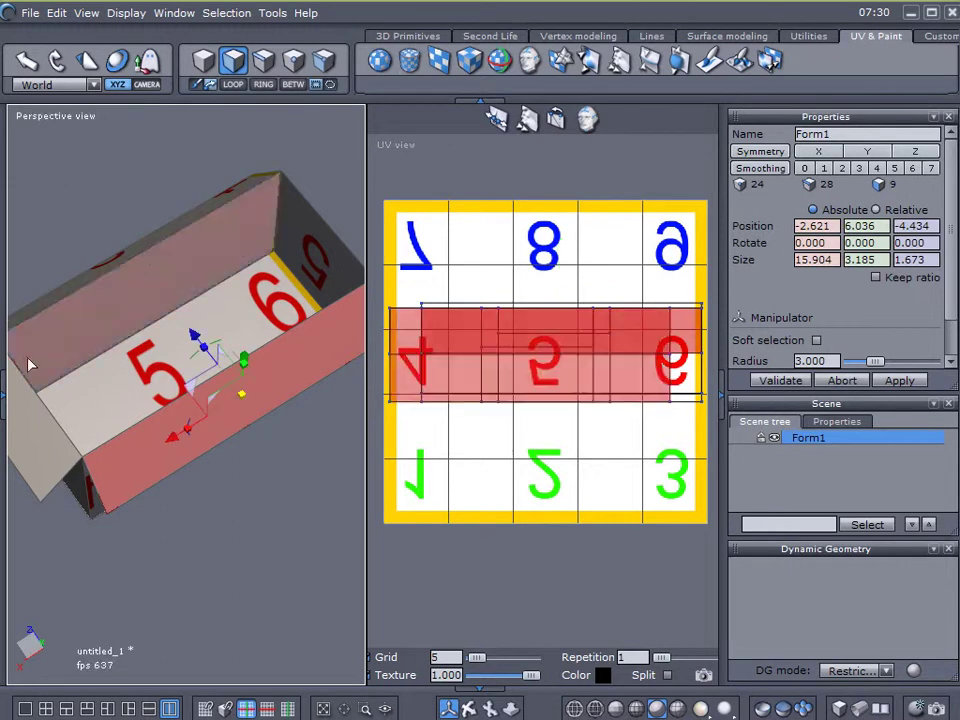
click(43, 454)
middle_drag(182, 579, 112, 416)
click(285, 401)
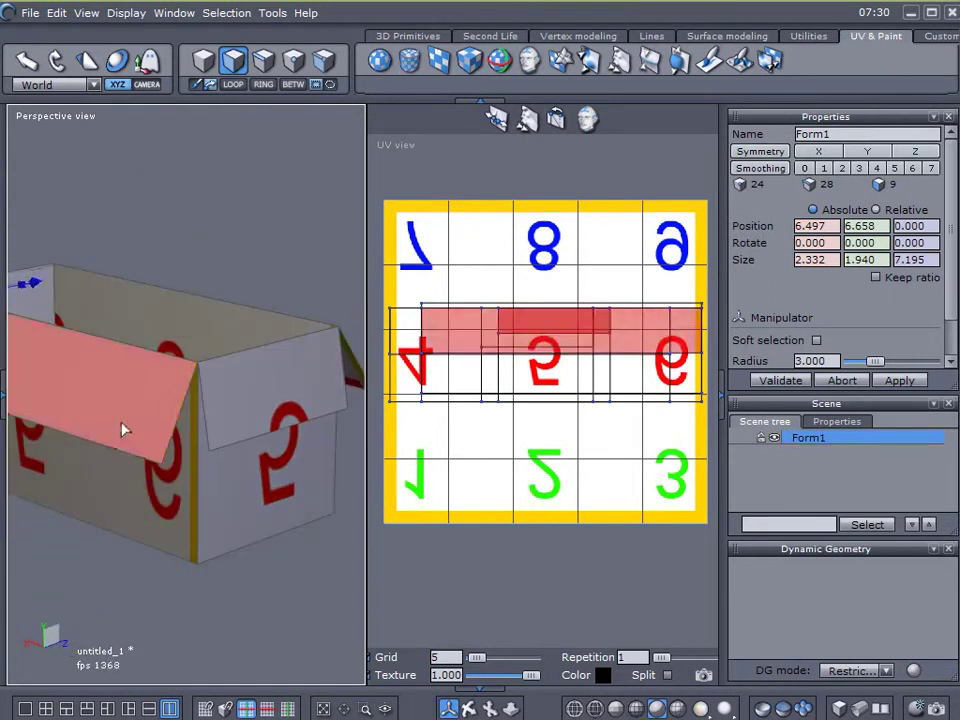
click(236, 546)
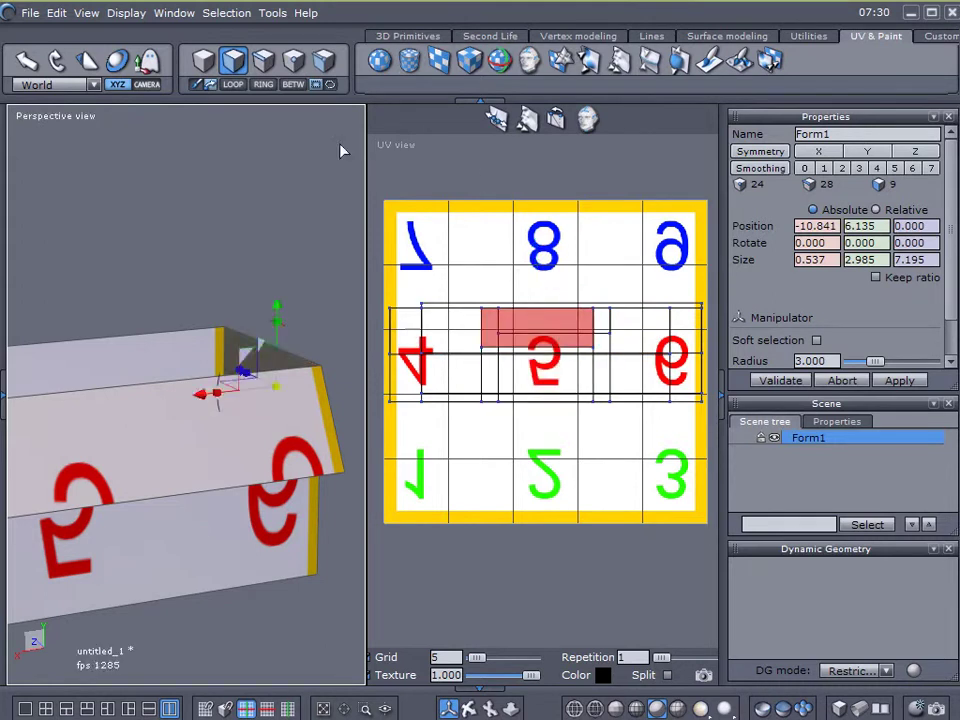
scroll(248, 275, down, 3)
right_drag(212, 506, 259, 514)
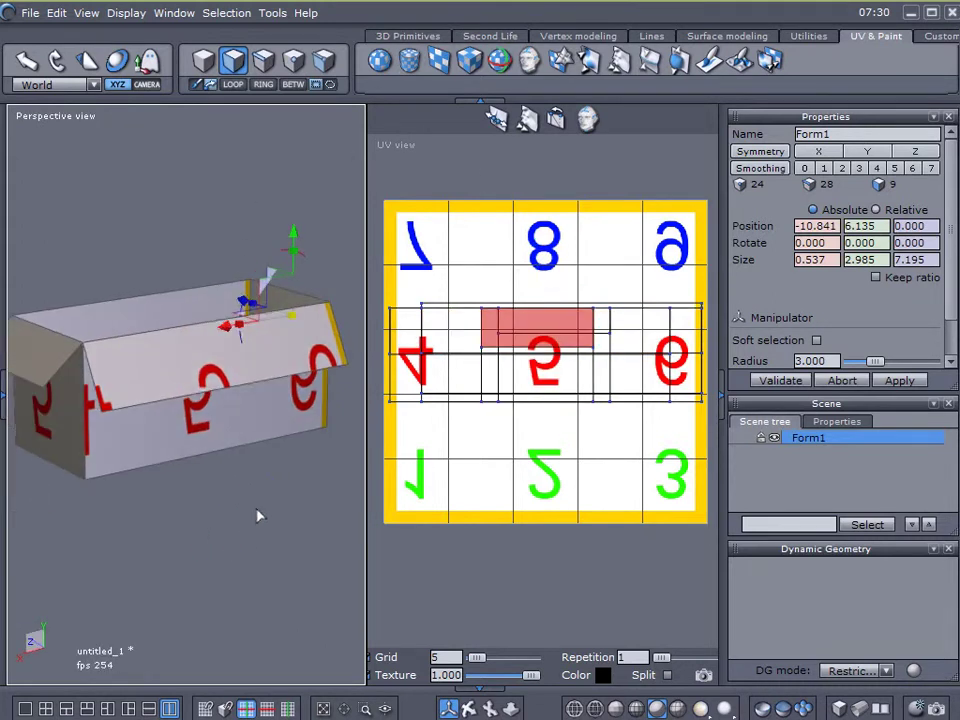
click(257, 510)
right_drag(233, 201, 225, 283)
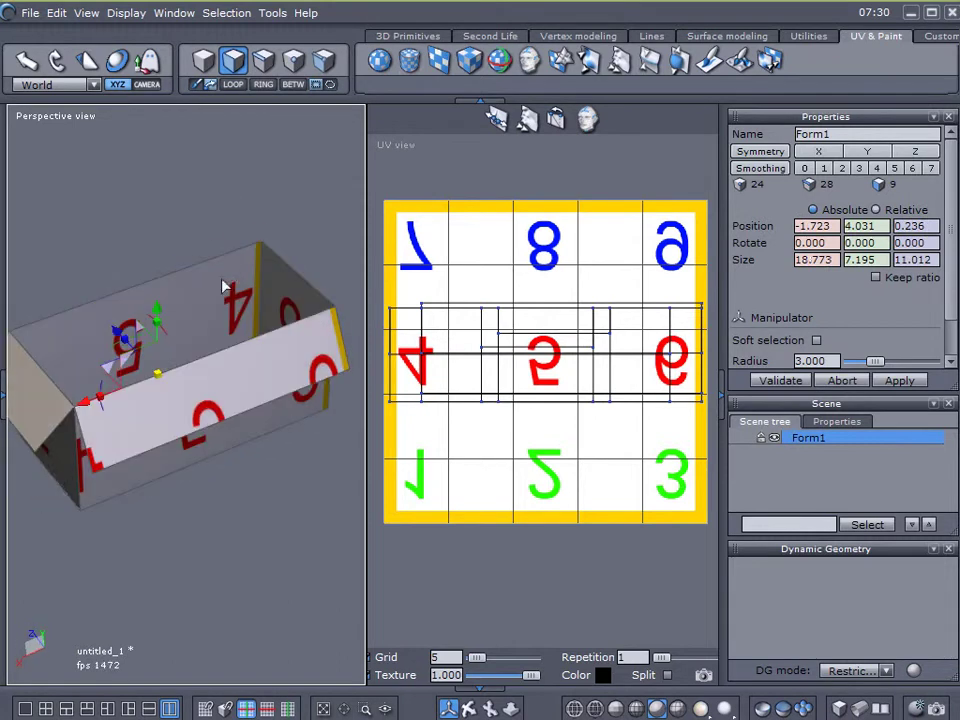
Apply a cubic UV projection to the whole box using the four-square layout option and validate it
click(470, 62)
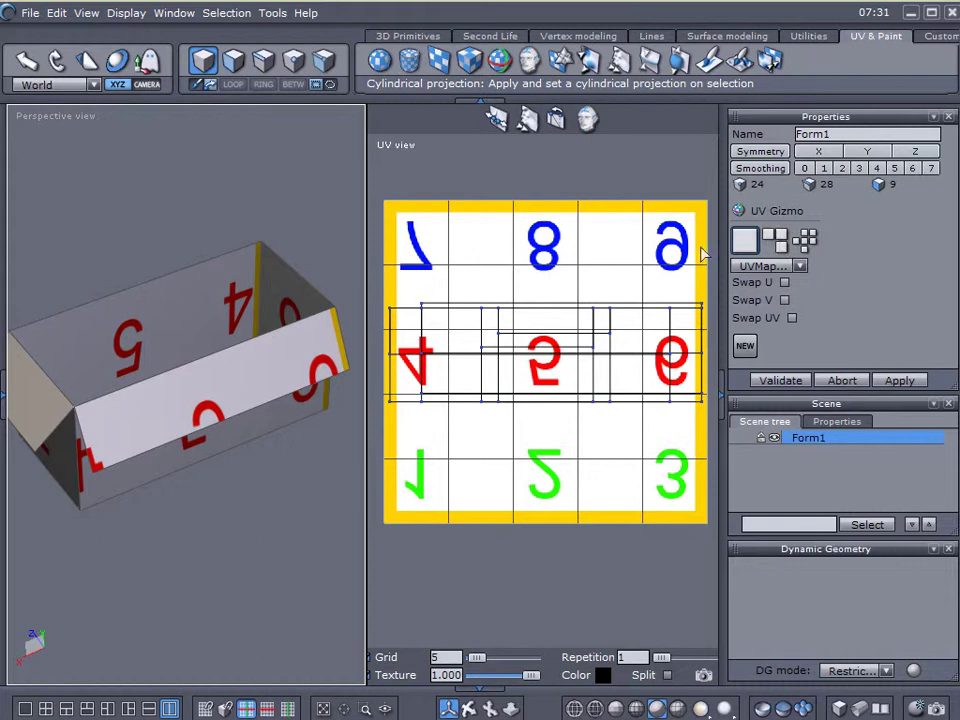
click(770, 240)
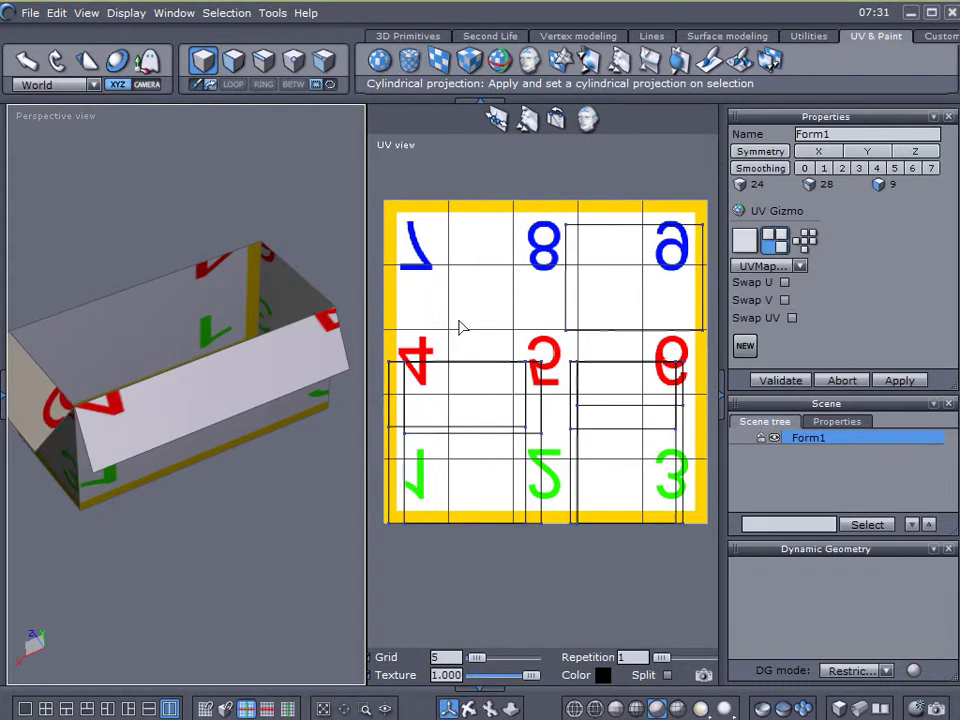
right_drag(212, 508, 272, 119)
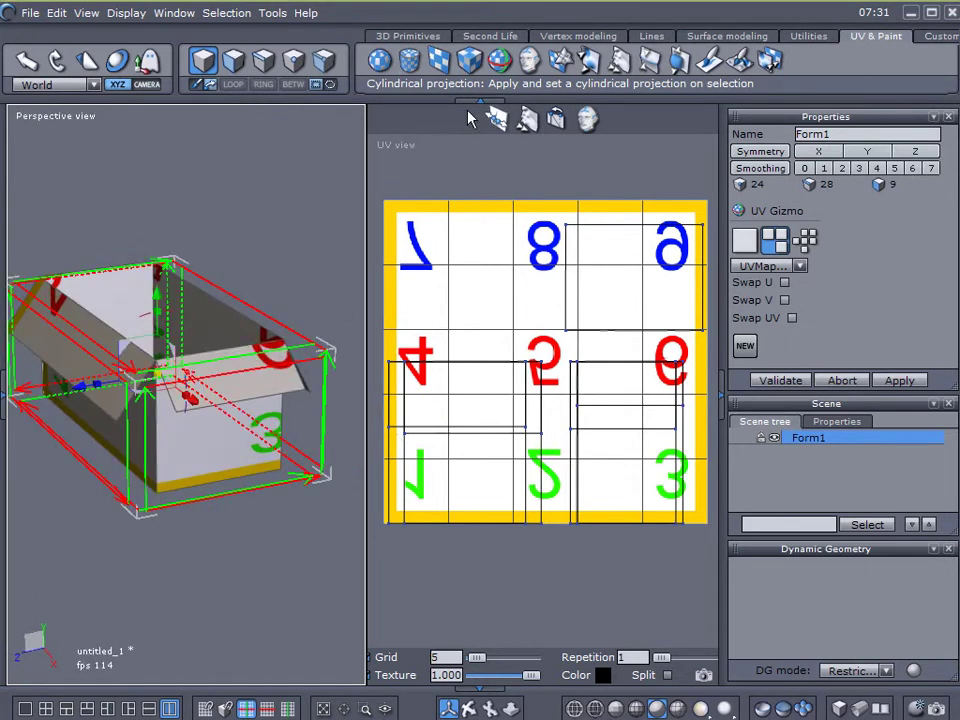
click(780, 380)
Select the short end flaps and end walls to examine where they lie on the numbered texture
click(234, 62)
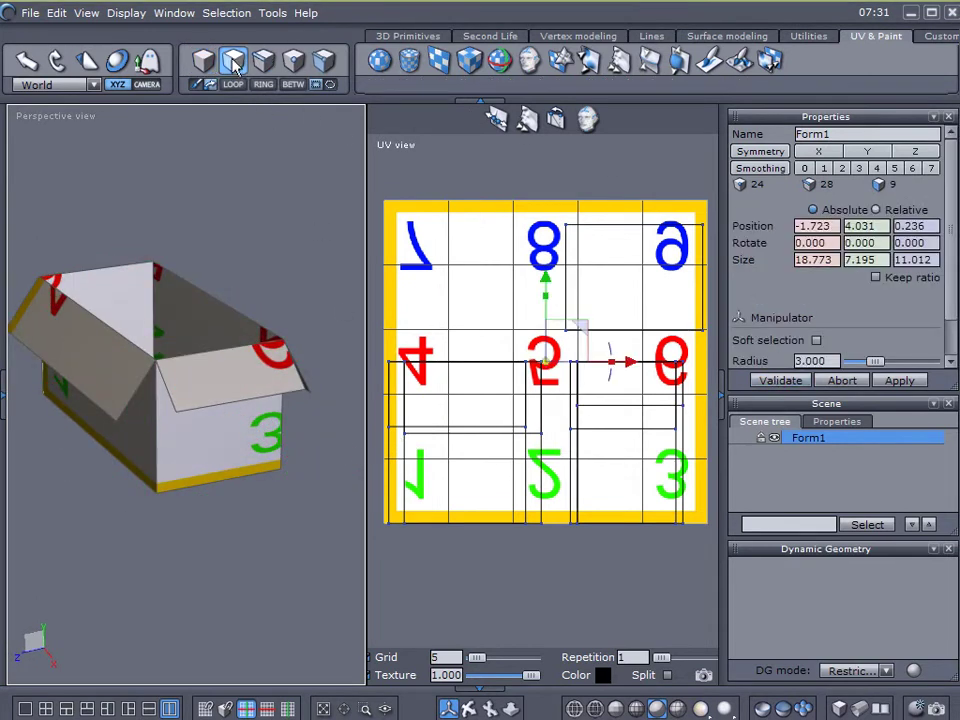
click(231, 403)
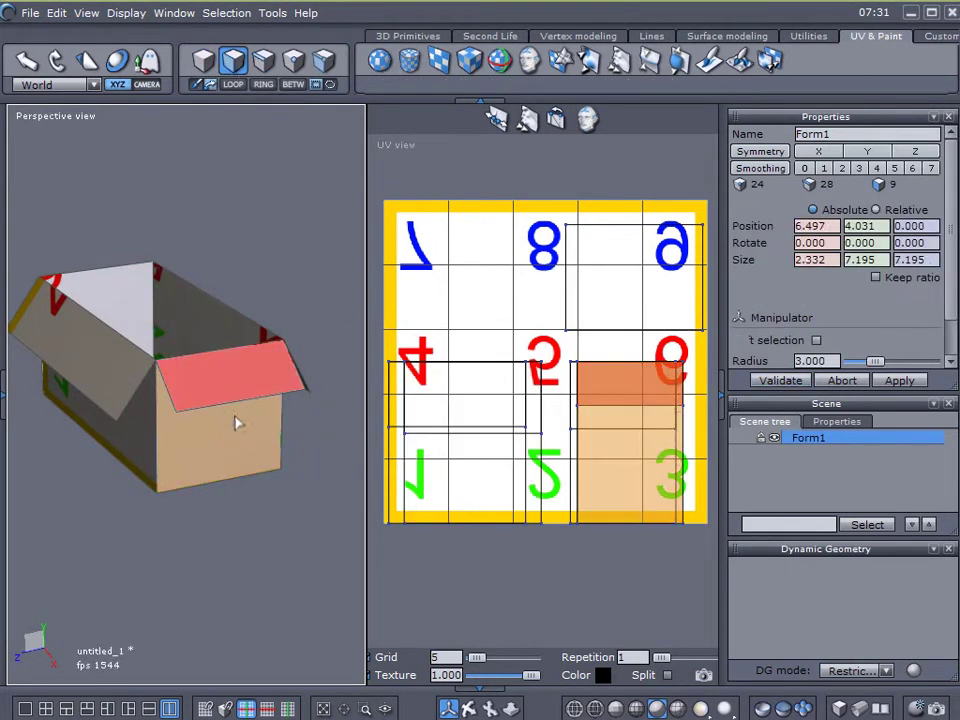
right_drag(212, 589, 173, 416)
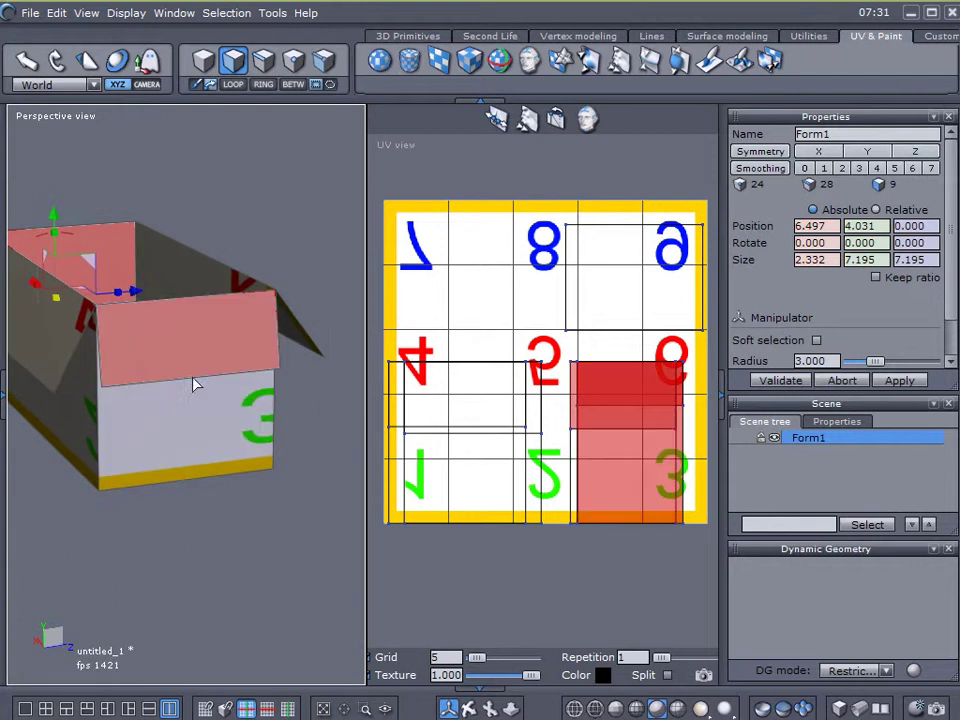
shift+click(196, 338)
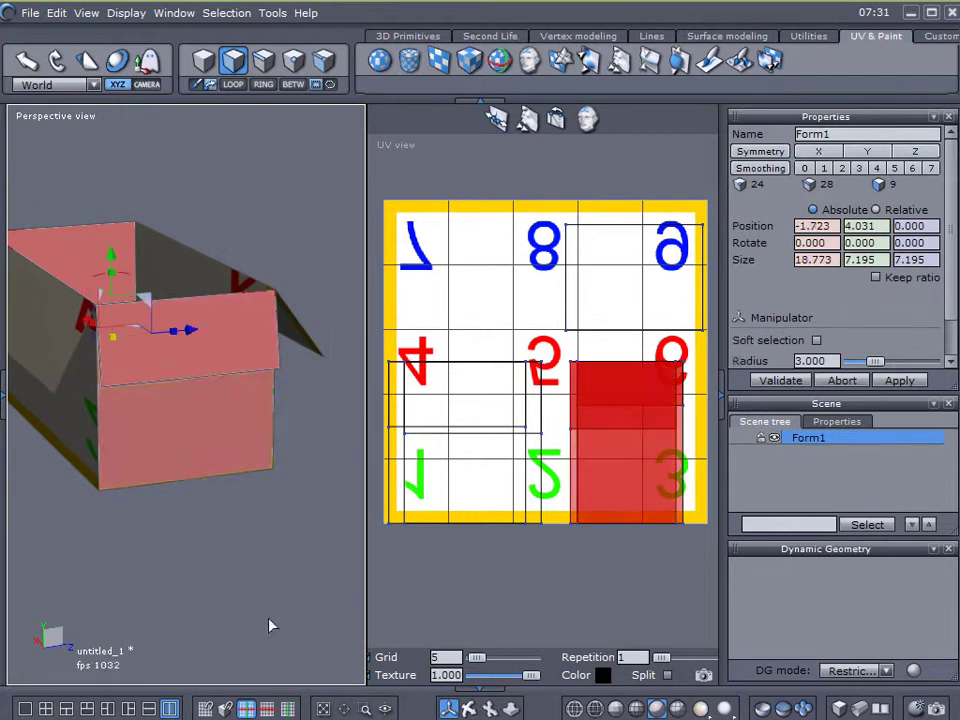
shift+click(85, 250)
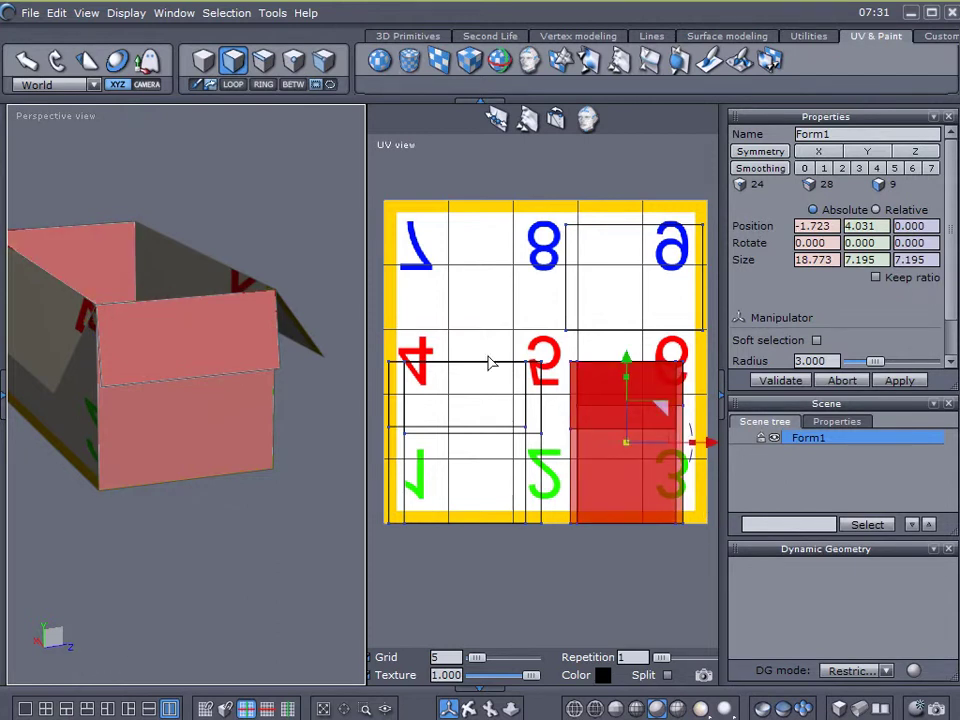
Select the long flaps and walls, followed by the box's floor, to examine their separate areas on the numbered texture
middle_drag(306, 392, 92, 371)
click(92, 371)
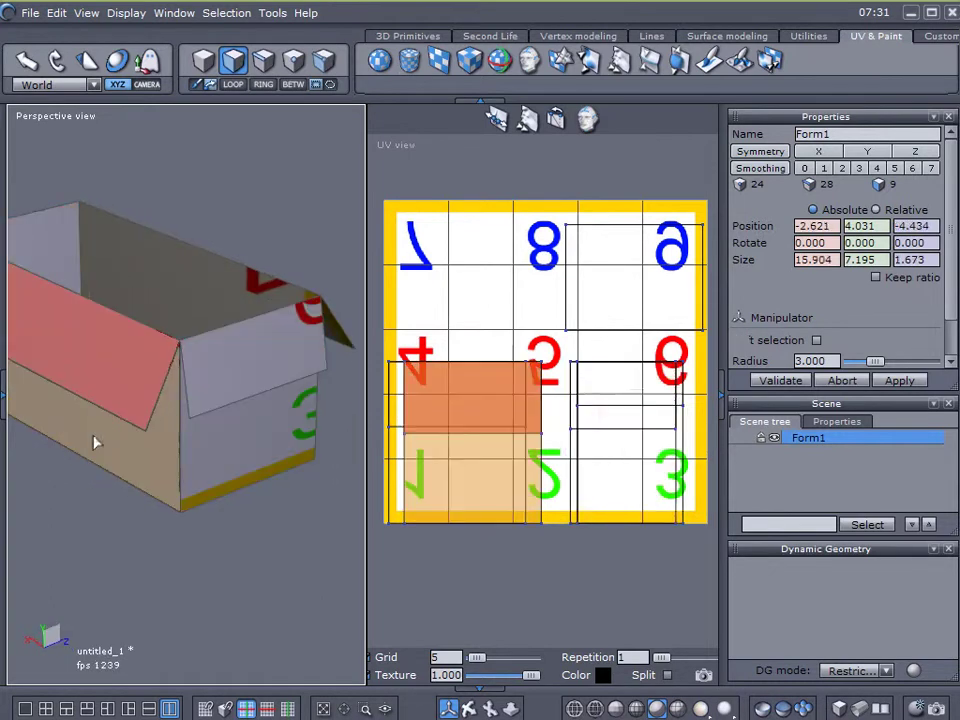
middle_drag(246, 572, 186, 407)
shift+click(189, 471)
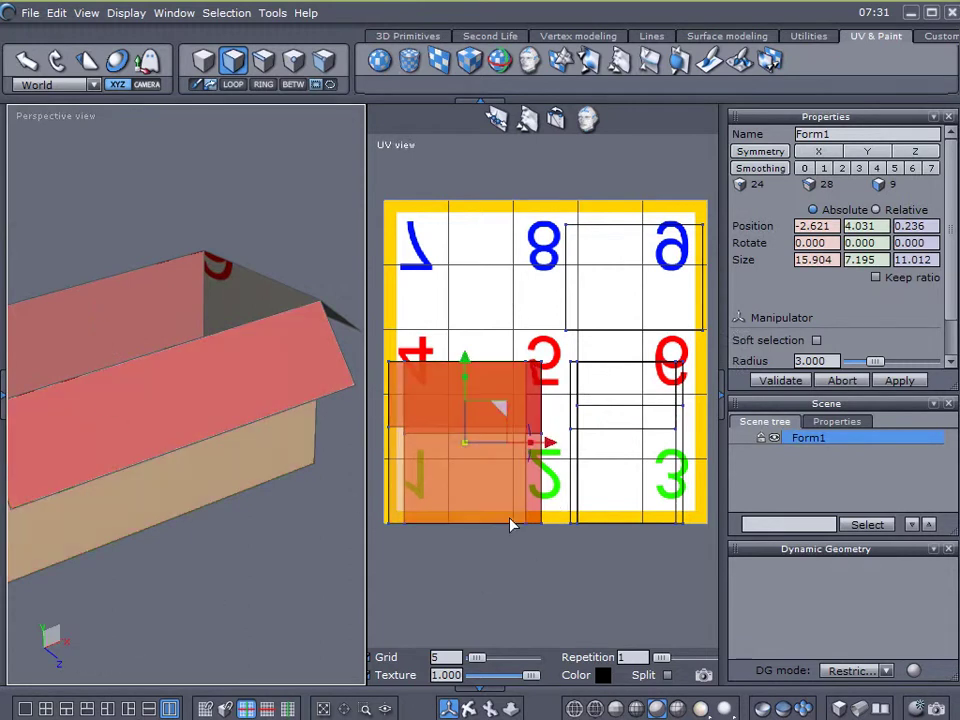
click(617, 279)
middle_drag(100, 407, 138, 459)
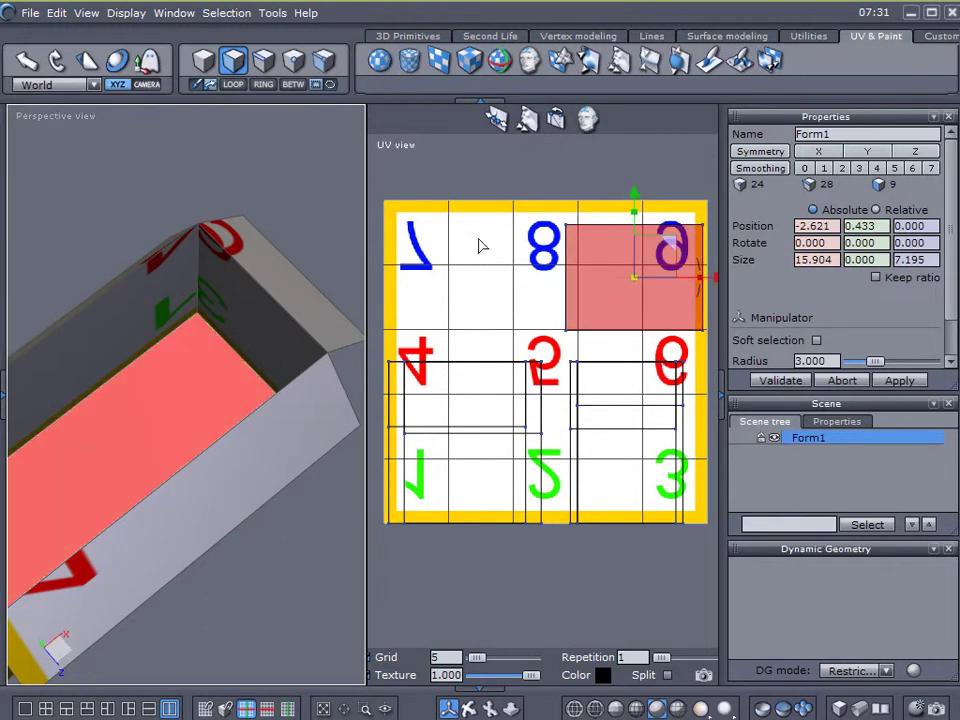
Shift the UVs of one short end's flap and wall sideways to line up with the opposite end's UVs, then deselect them
middle_drag(260, 500, 272, 396)
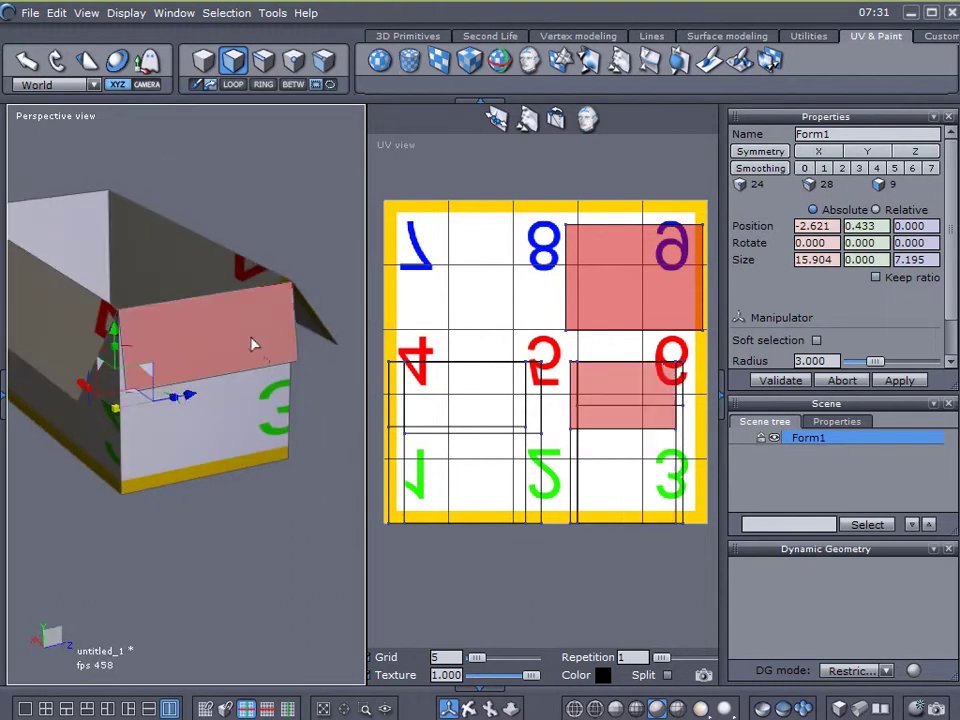
click(251, 341)
shift+click(251, 412)
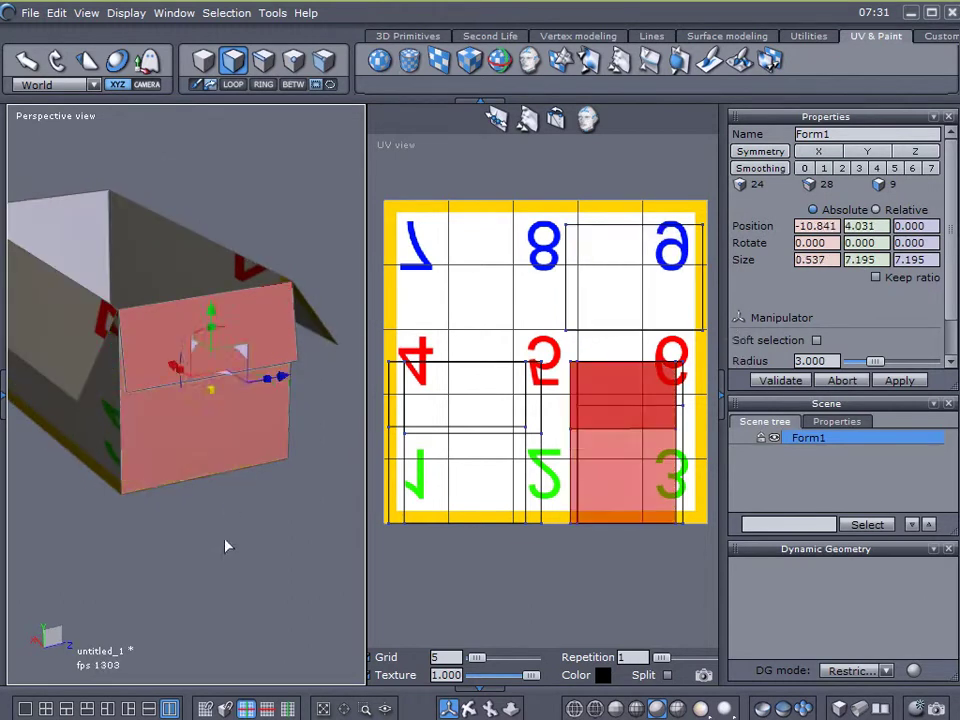
key(f)
scroll(606, 494, up, 2)
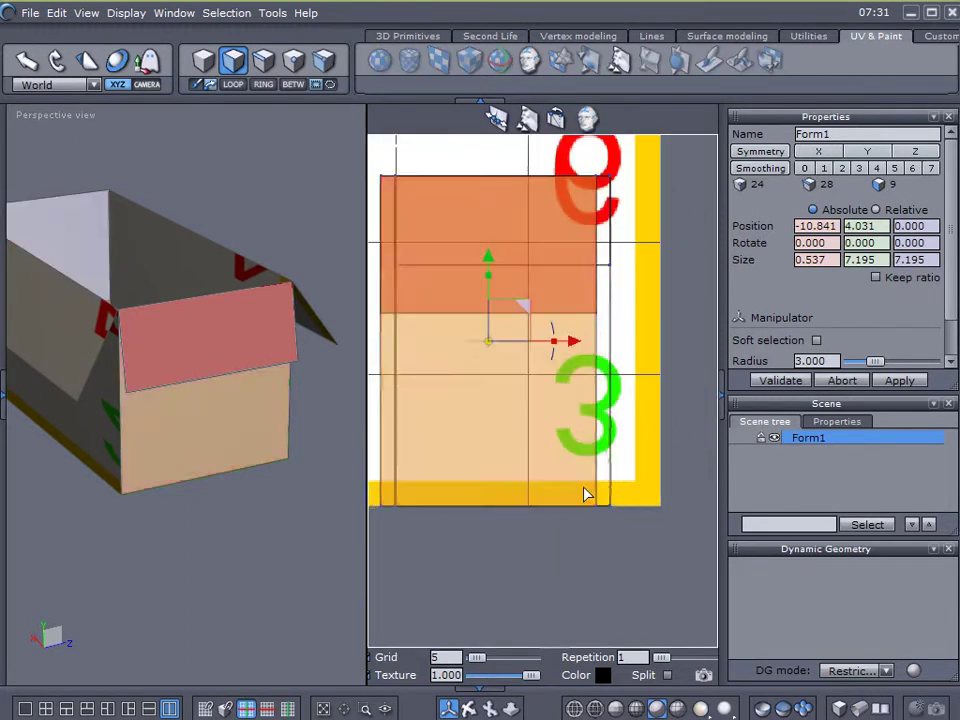
shift+click(192, 375)
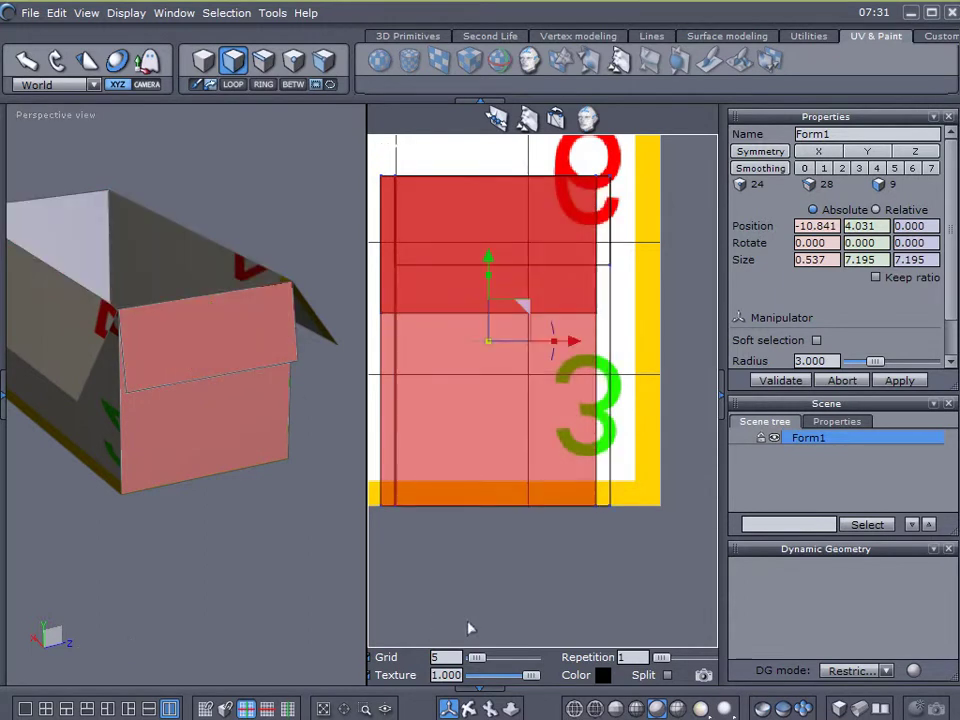
drag(575, 344, 590, 388)
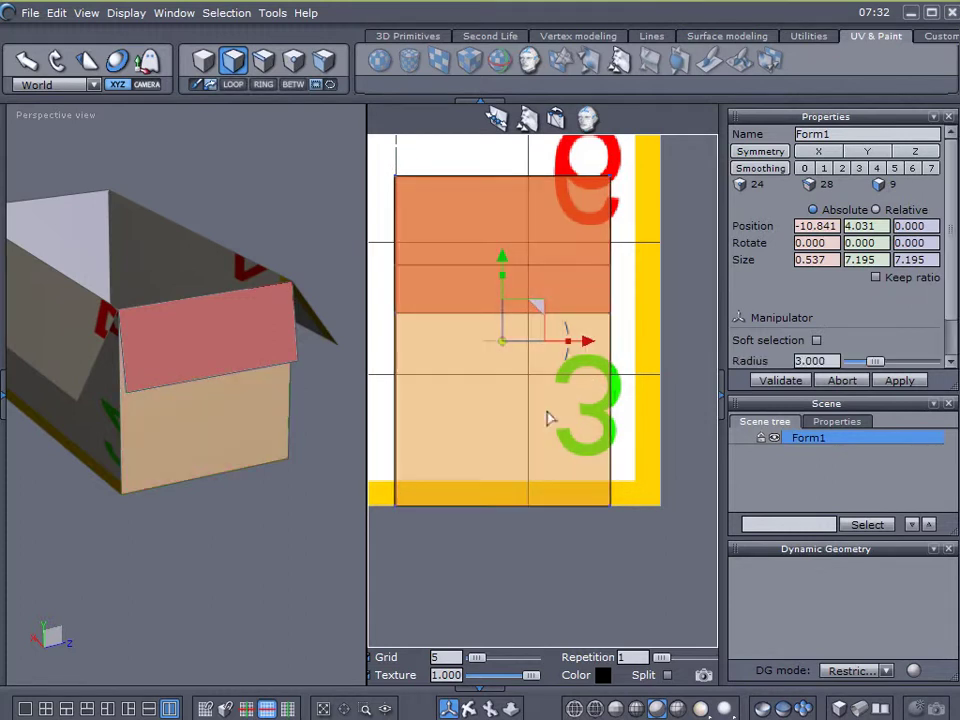
click(268, 568)
Select the four UV edges of the box's floor, move them onto the number 8 and clear the selection
right_drag(265, 568, 229, 534)
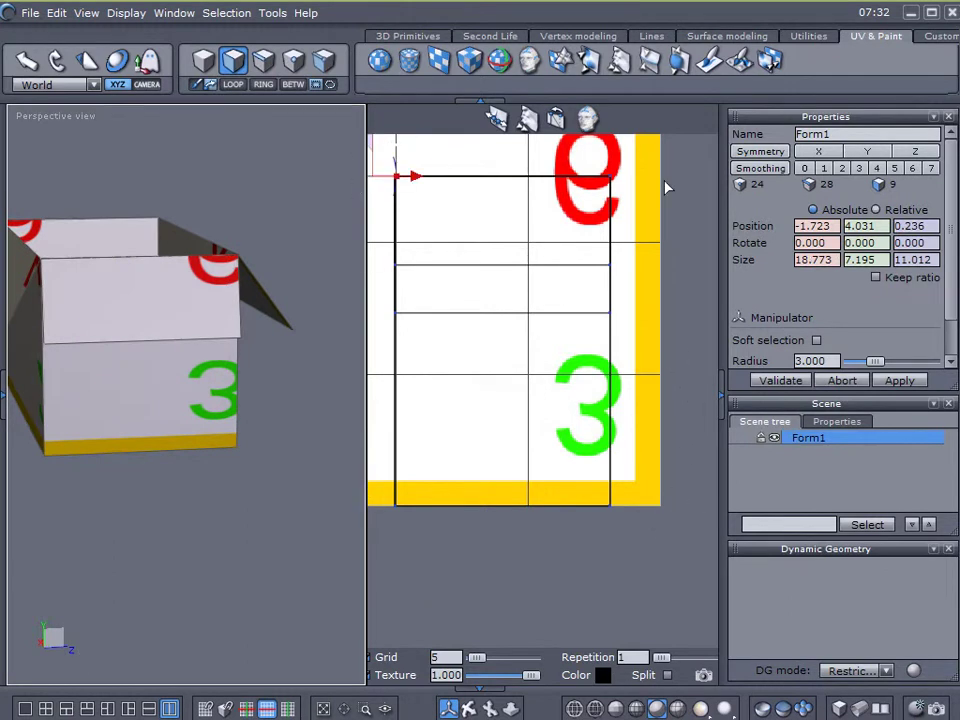
right_drag(110, 530, 525, 516)
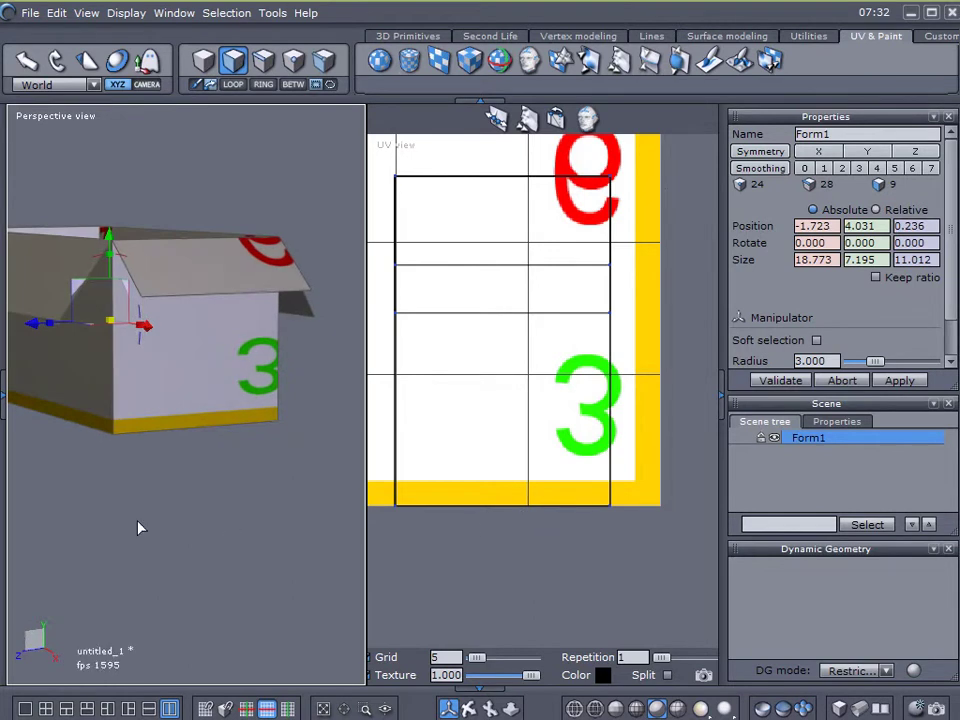
right_drag(126, 519, 234, 570)
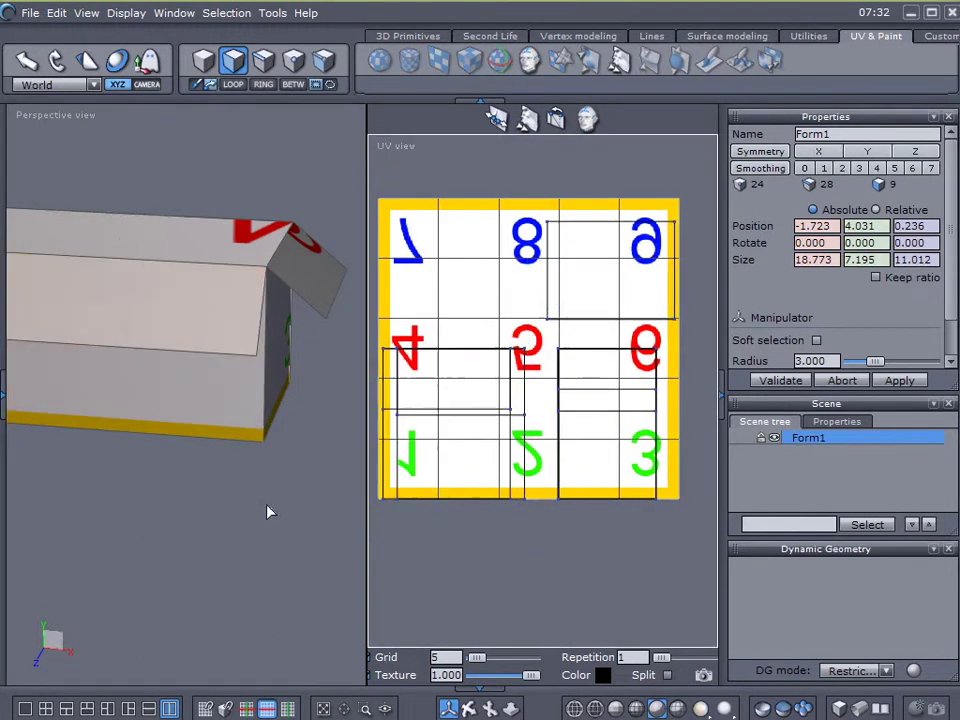
right_drag(266, 542, 322, 575)
click(619, 284)
right_drag(171, 476, 195, 686)
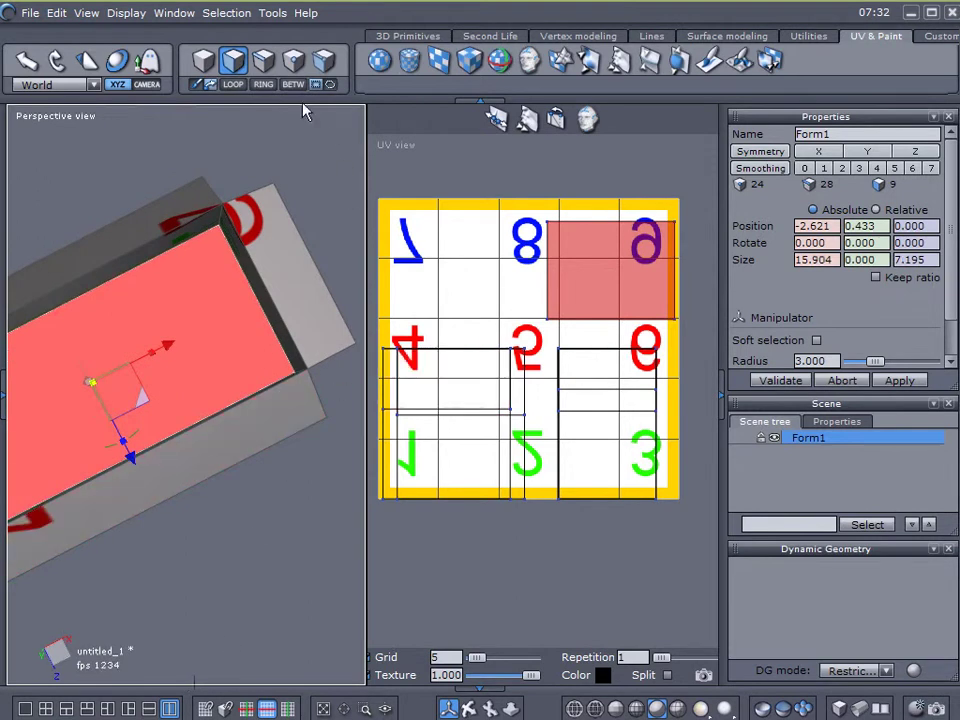
key(F2)
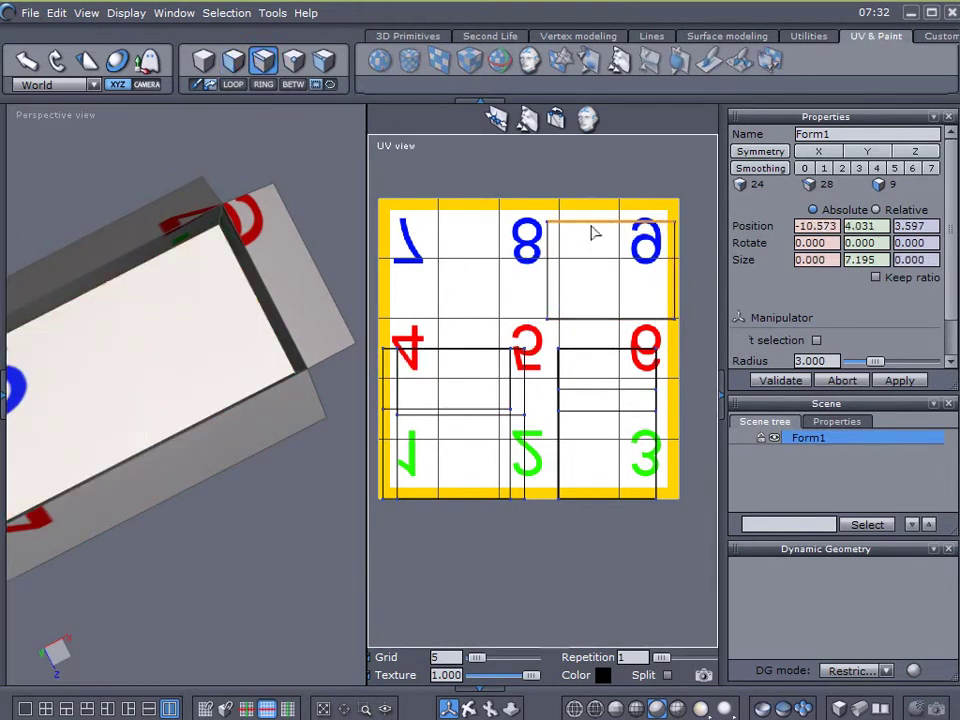
click(596, 229)
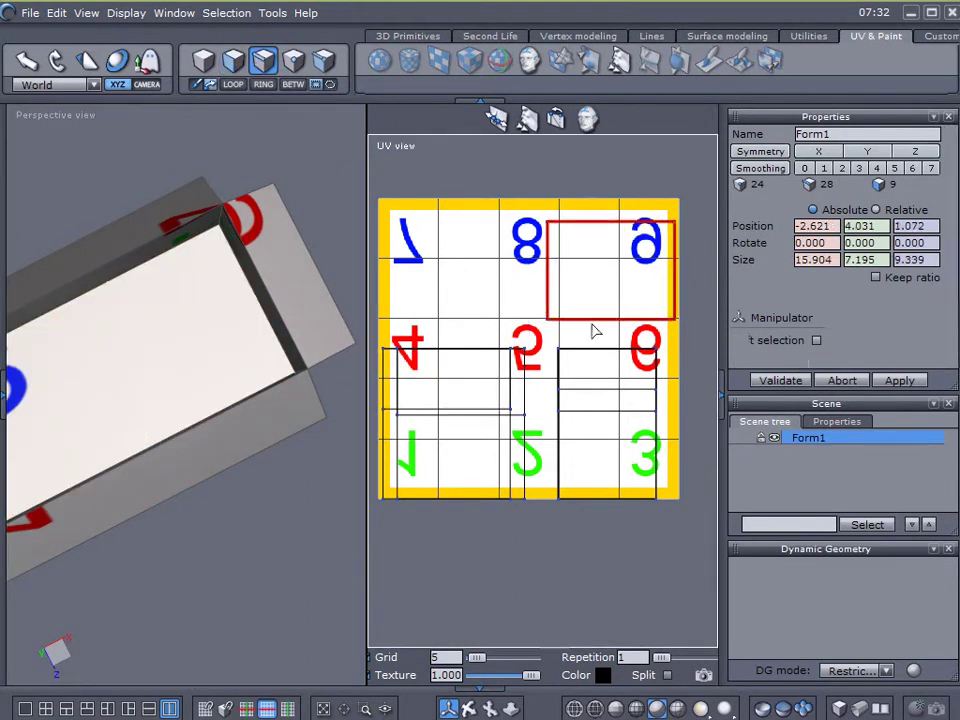
drag(655, 238, 551, 236)
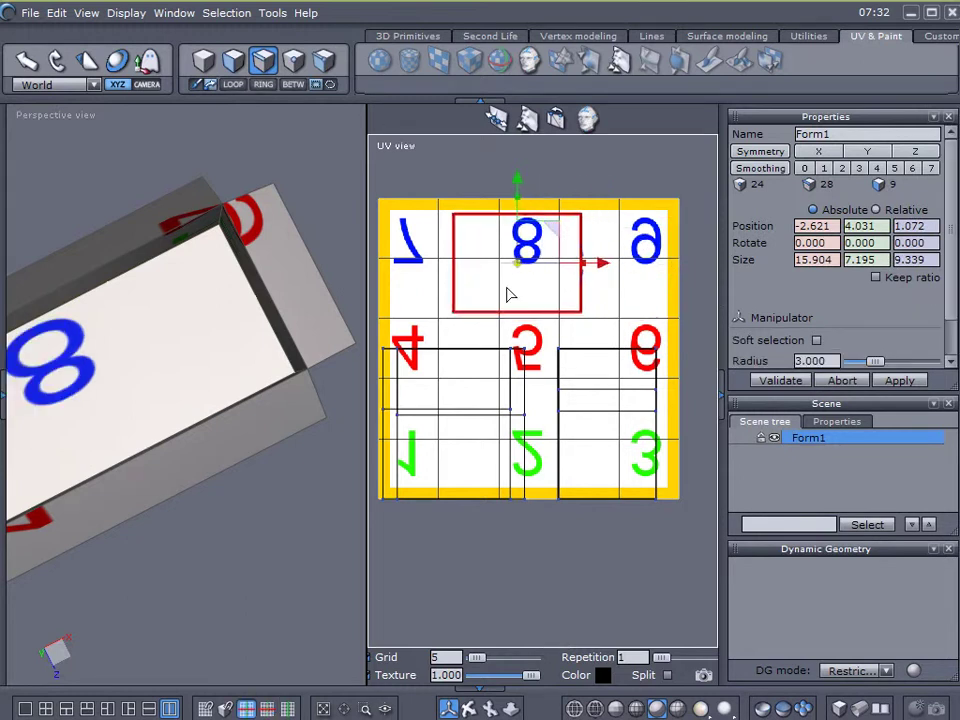
middle_drag(253, 514, 340, 490)
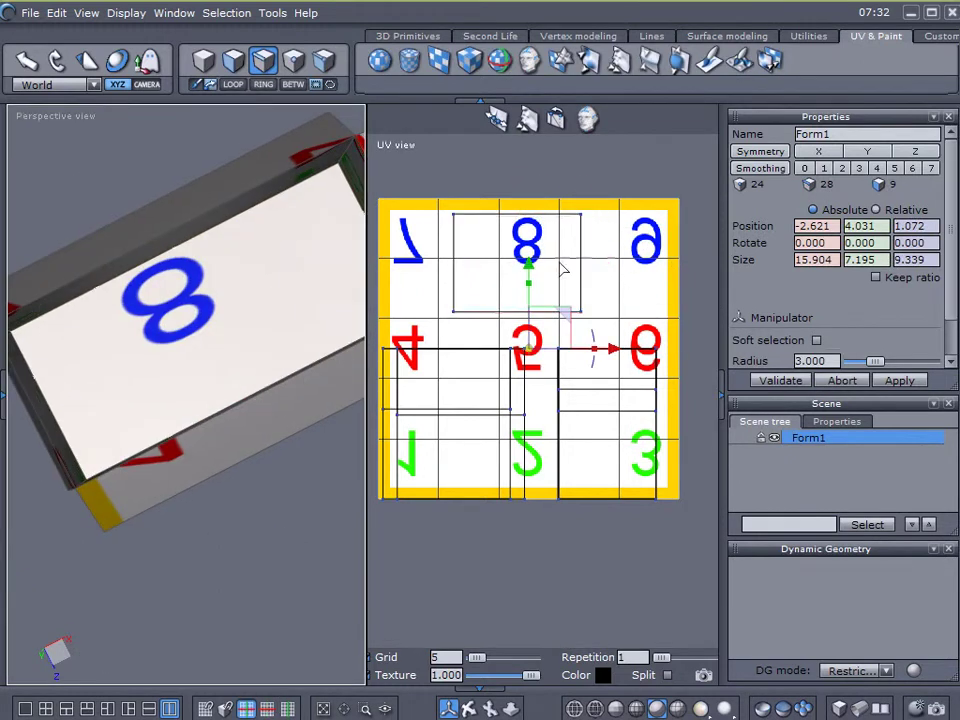
Reselect the floor's four UV edges and move them down onto the number 2
click(514, 268)
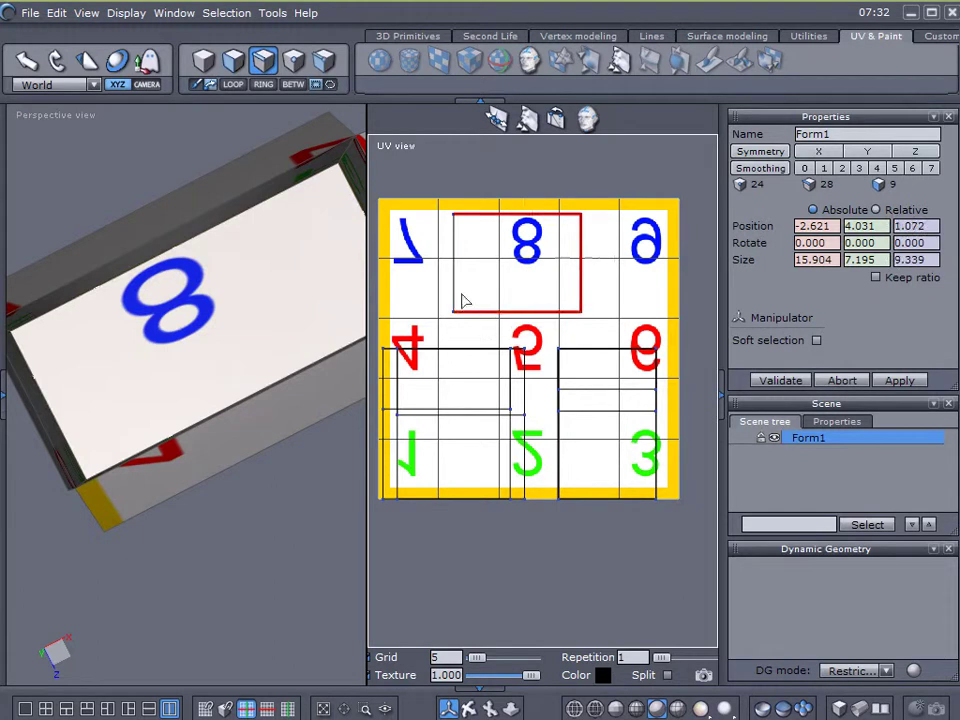
click(545, 275)
drag(553, 234, 563, 410)
right_drag(214, 600, 591, 516)
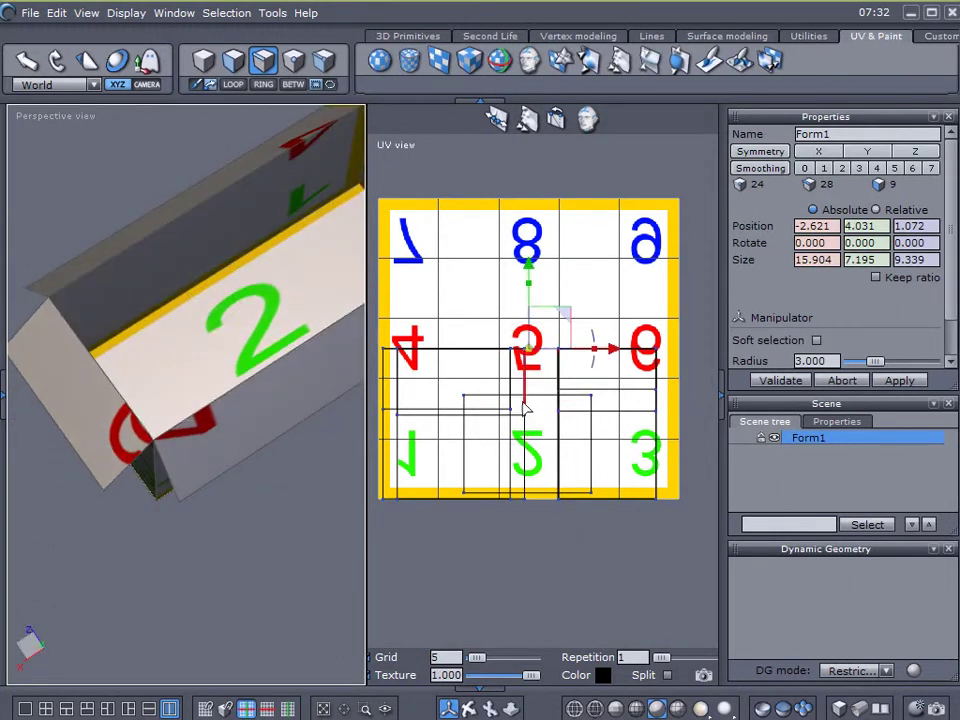
Select the floor's four UV edges over the number 2 and move them back up onto the number 8
drag(542, 403, 545, 499)
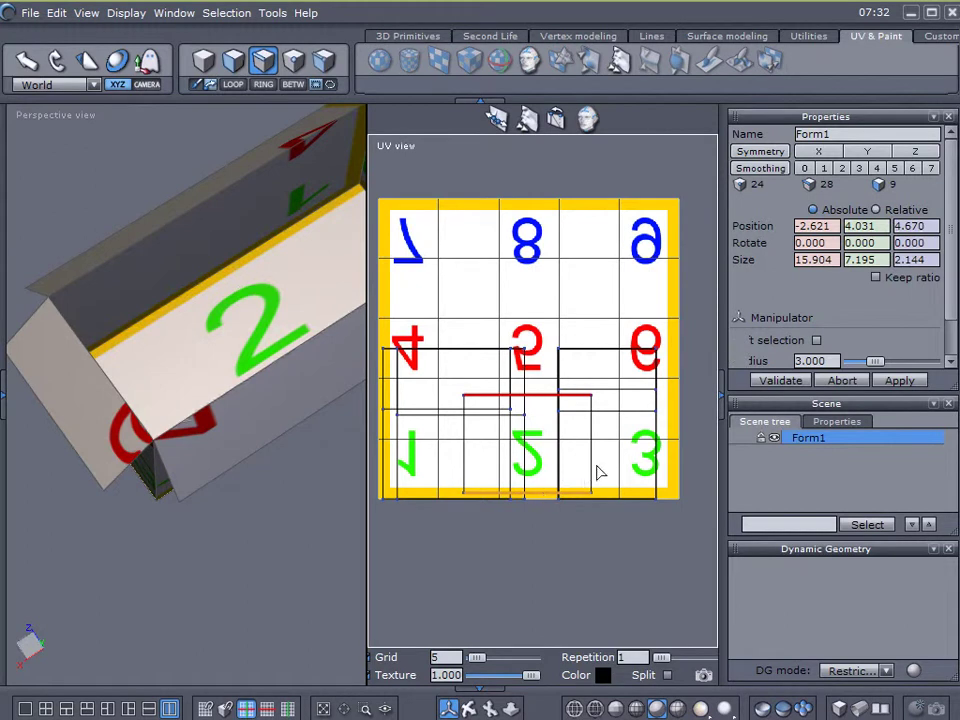
key(ctrl+z)
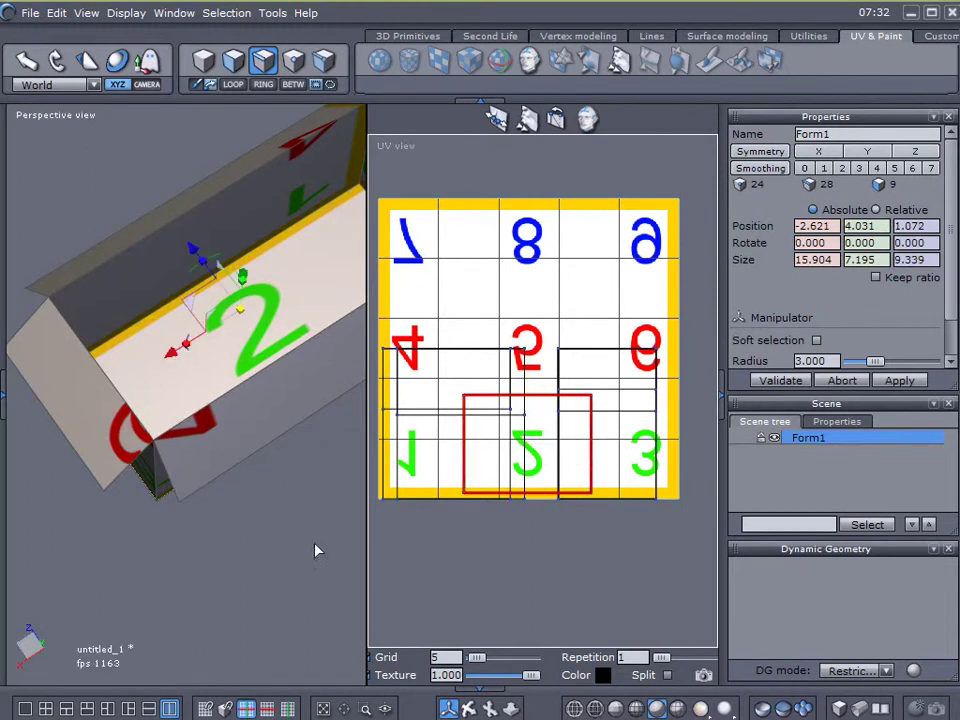
drag(569, 416, 565, 260)
middle_drag(300, 420, 354, 399)
Select all four UV edges of the floor around the number 8 and scale them up uniformly
click(457, 244)
click(506, 218)
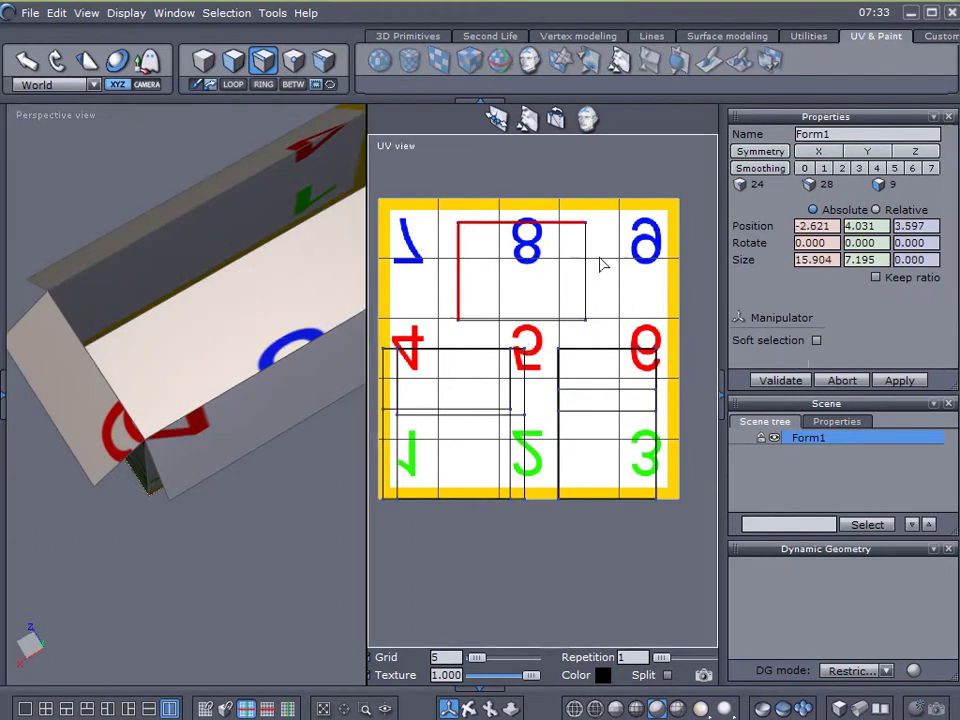
click(549, 279)
click(536, 272)
drag(604, 262, 670, 250)
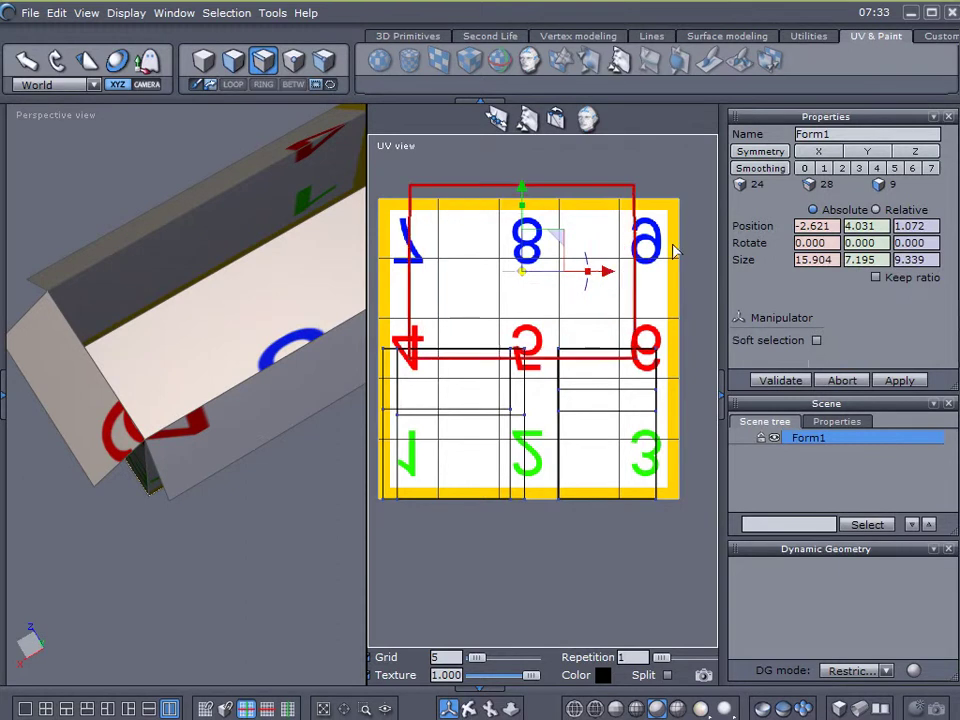
middle_drag(330, 480, 294, 548)
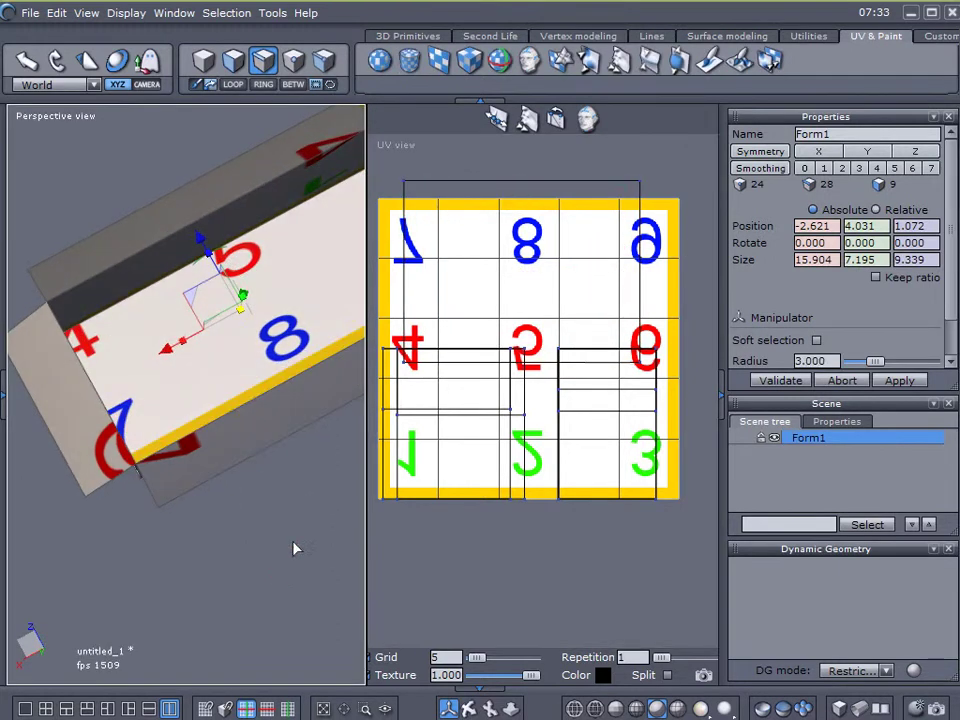
click(476, 185)
shift+click(405, 280)
shift+click(640, 283)
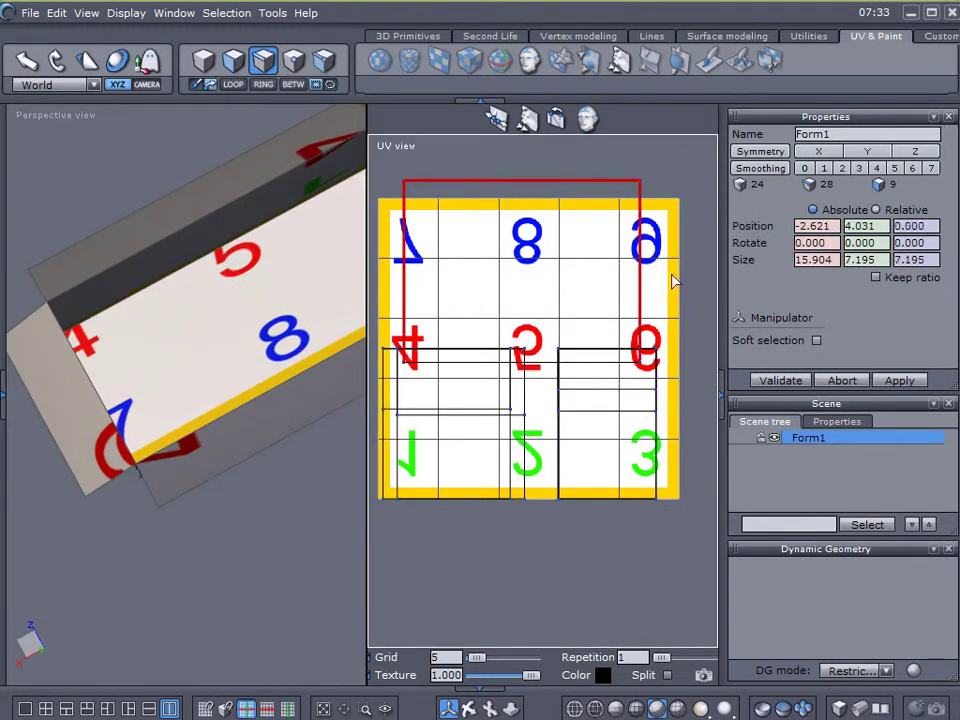
shift+click(553, 358)
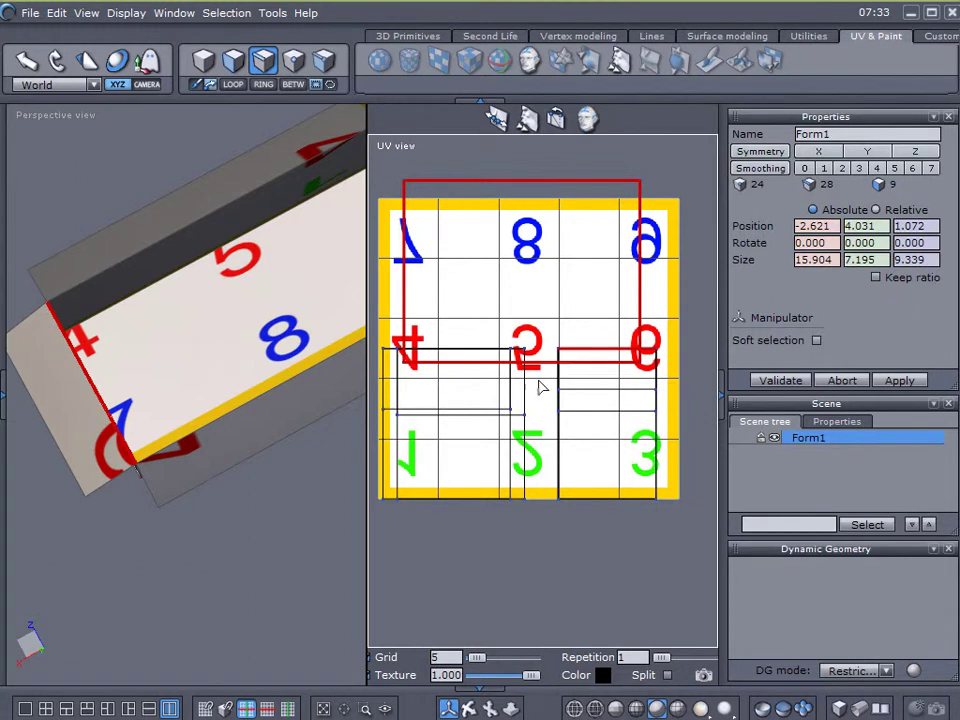
Select the floor's four UV edges and resize them so they cover the entire numbered image
click(430, 182)
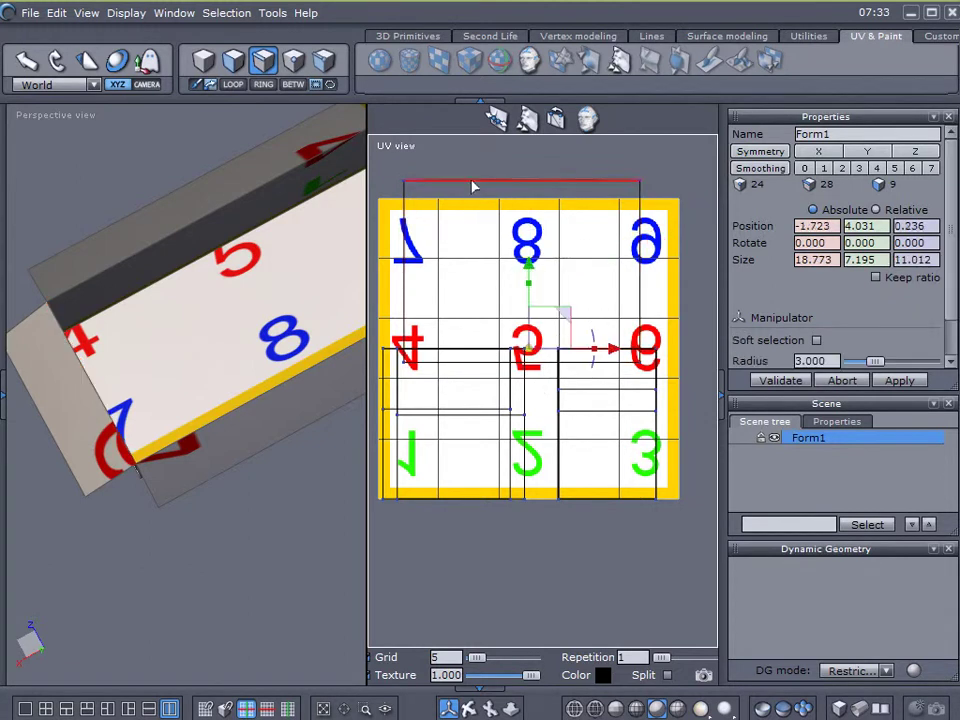
shift+click(402, 266)
shift+click(640, 268)
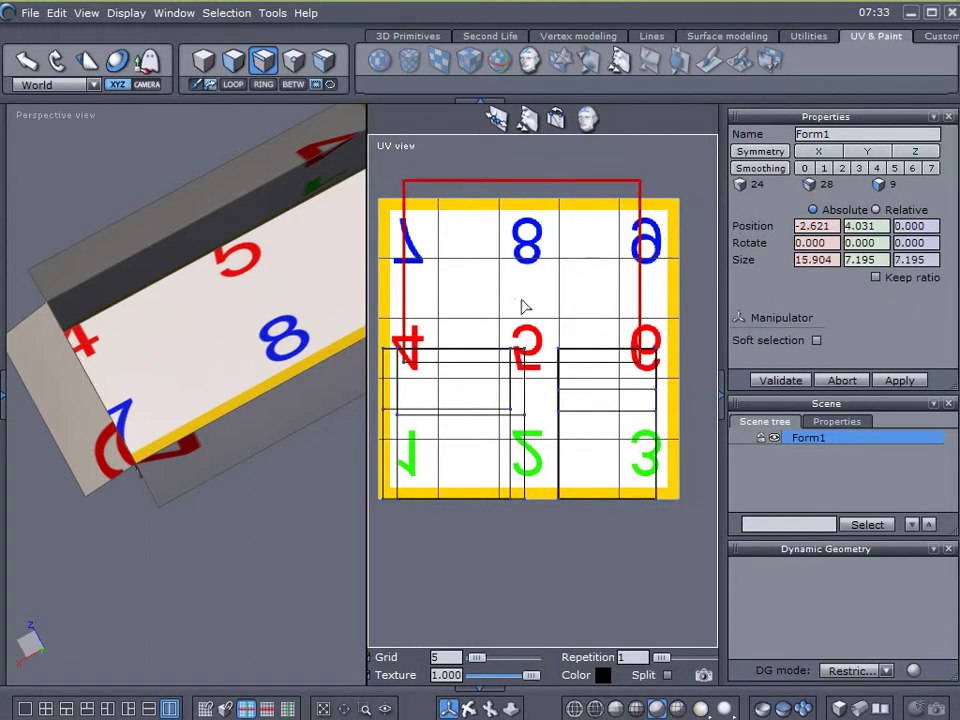
shift+click(544, 368)
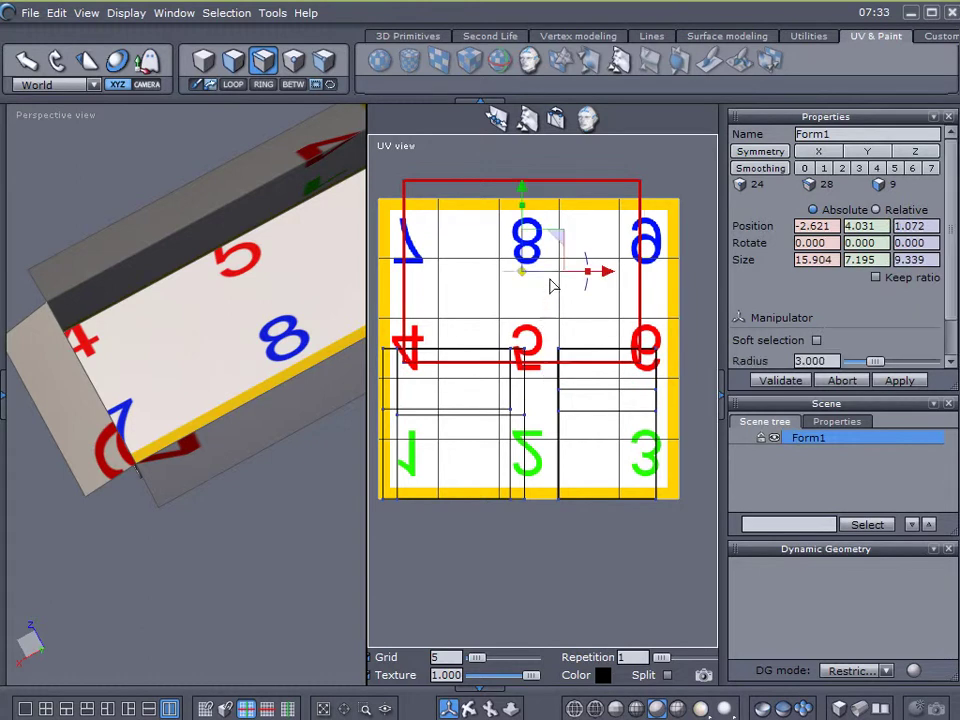
drag(516, 274, 551, 360)
drag(538, 300, 539, 272)
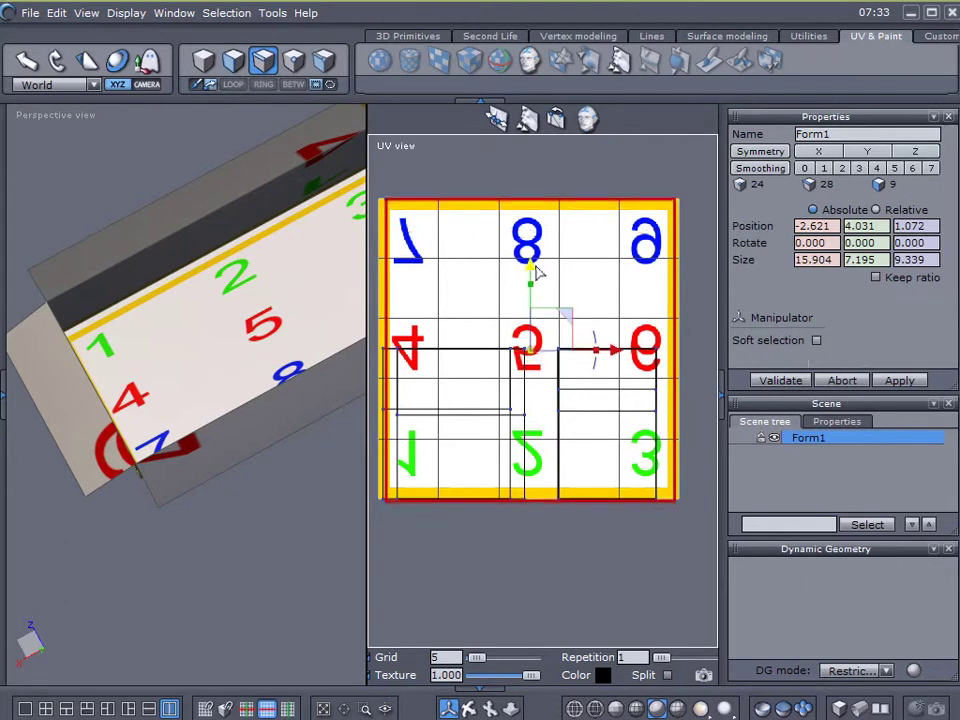
right_drag(300, 420, 277, 403)
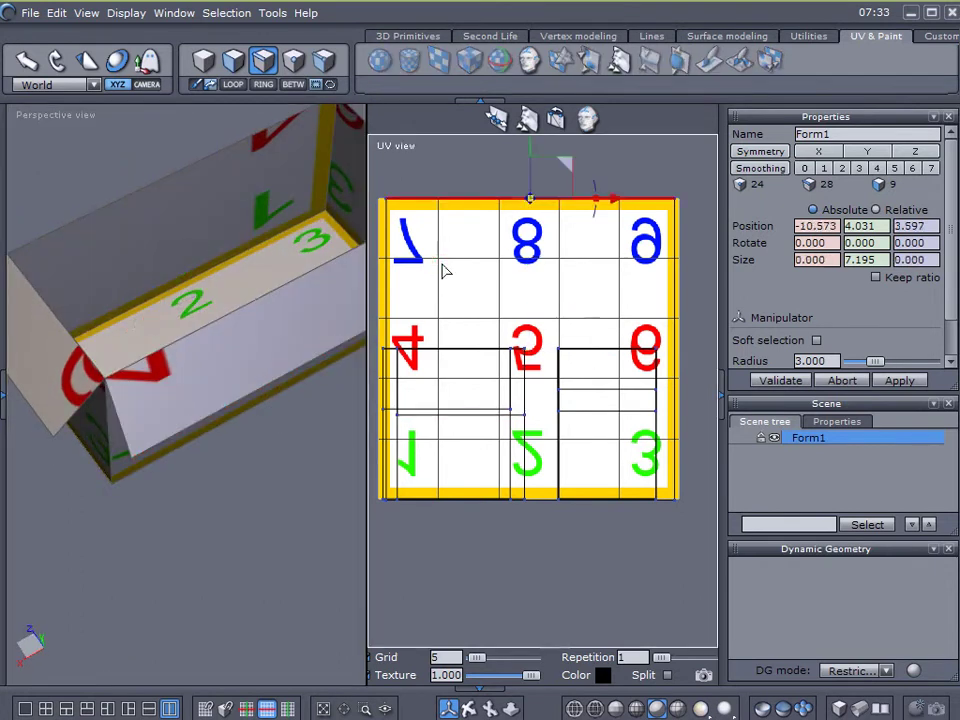
right_drag(229, 474, 270, 450)
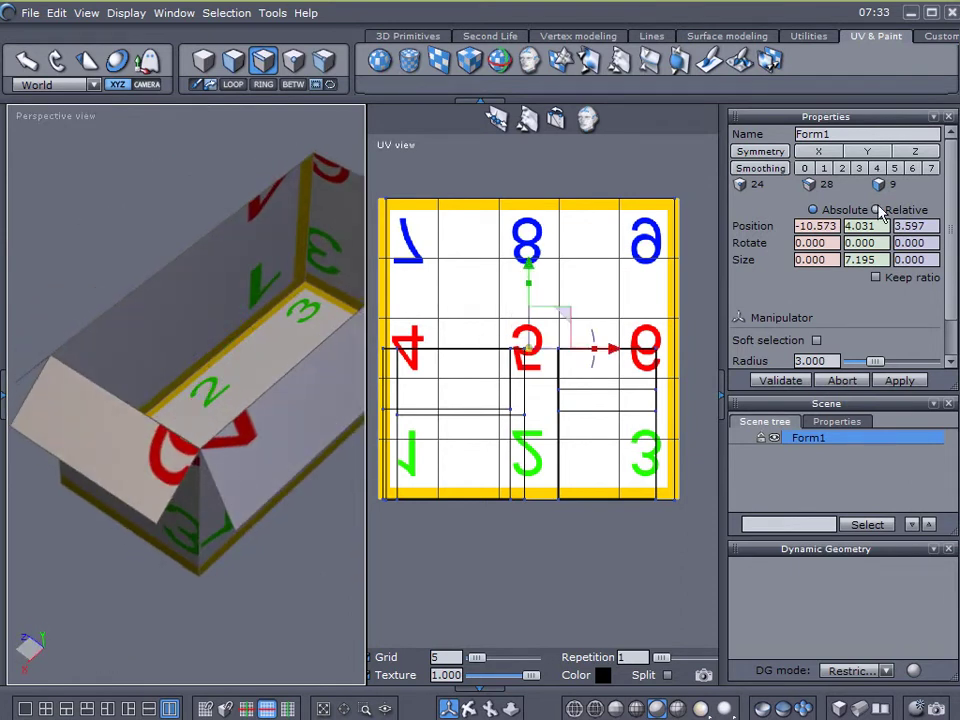
Reapply the cubic projection to the box, replacing the custom UVs, with the cross-shaped layout of separate sides
click(470, 60)
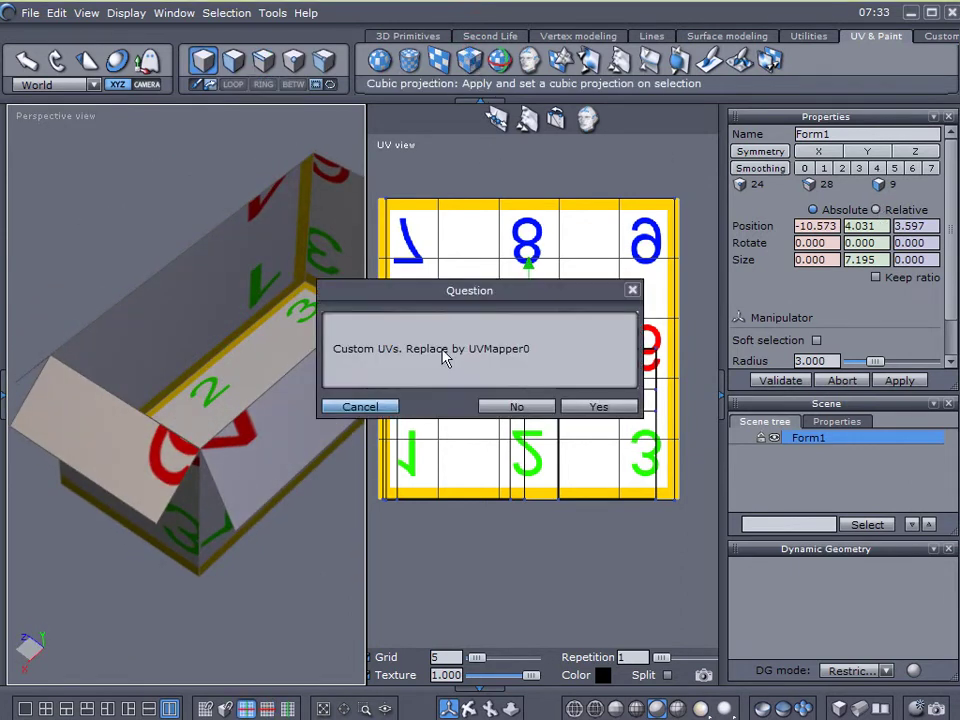
click(598, 408)
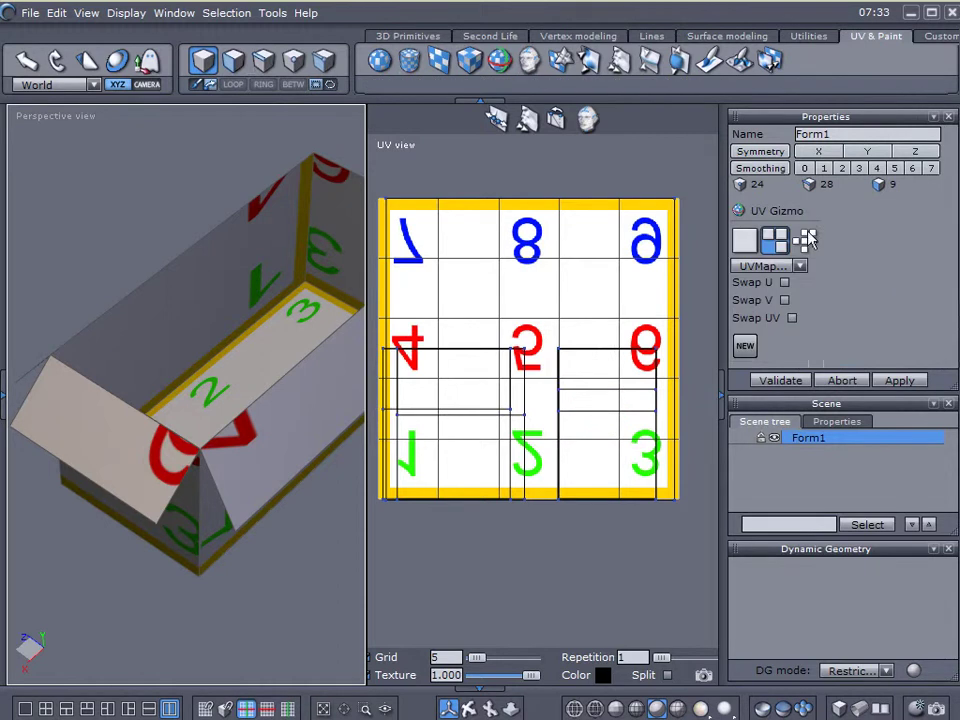
right_drag(217, 393, 259, 510)
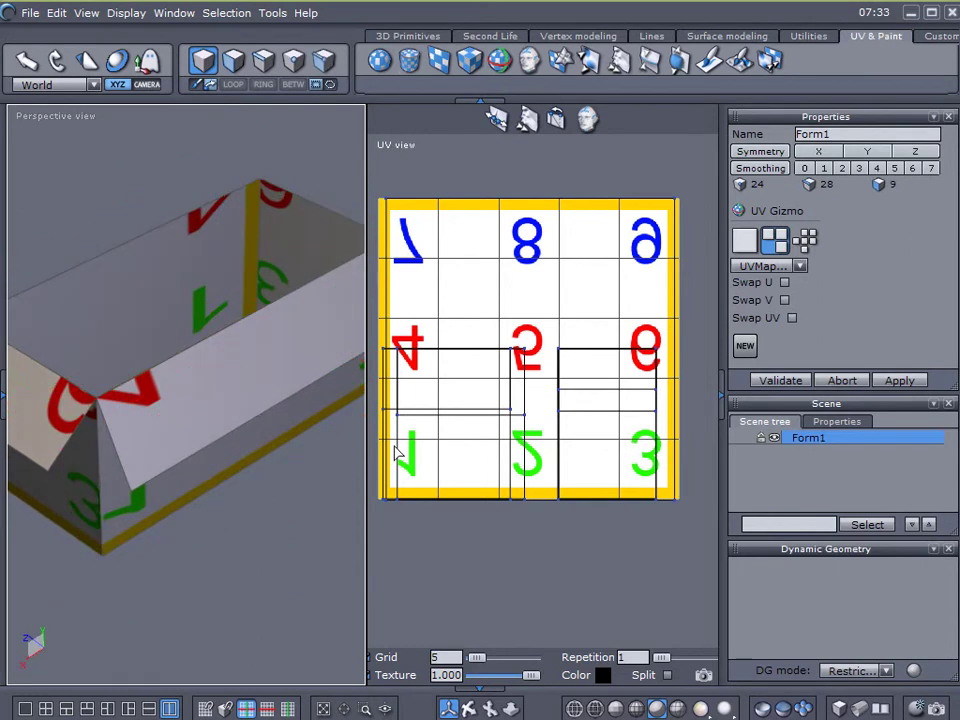
click(807, 238)
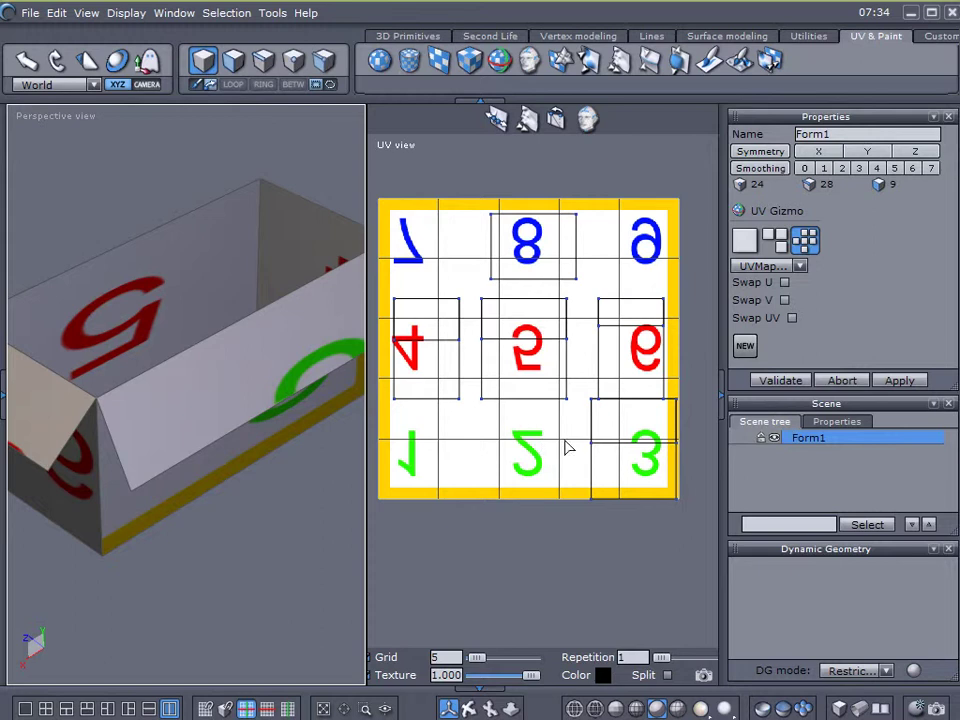
click(171, 146)
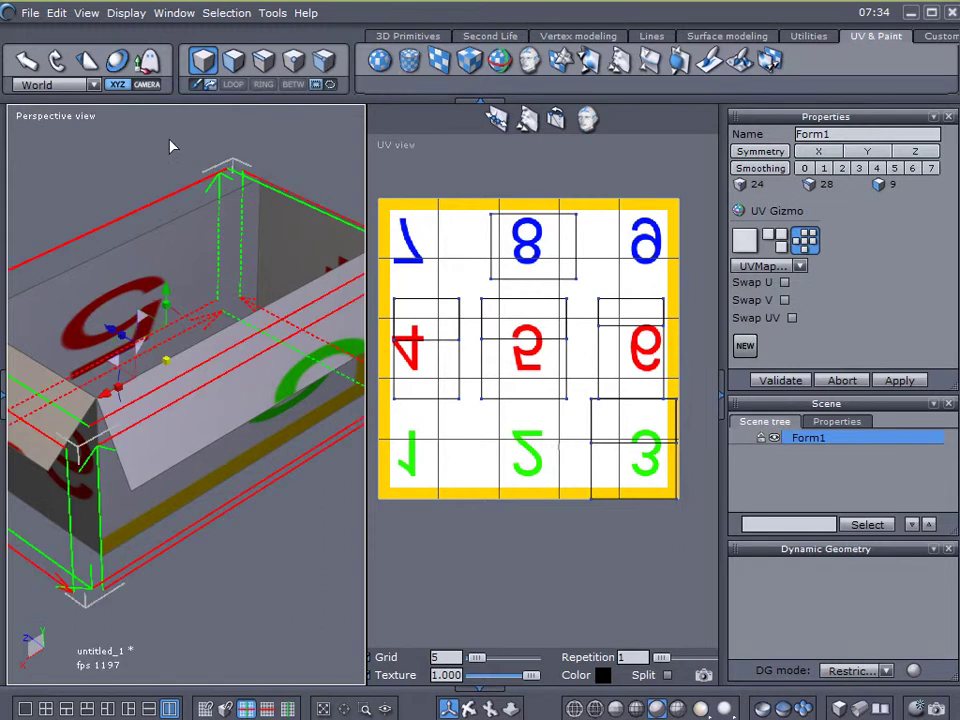
click(233, 62)
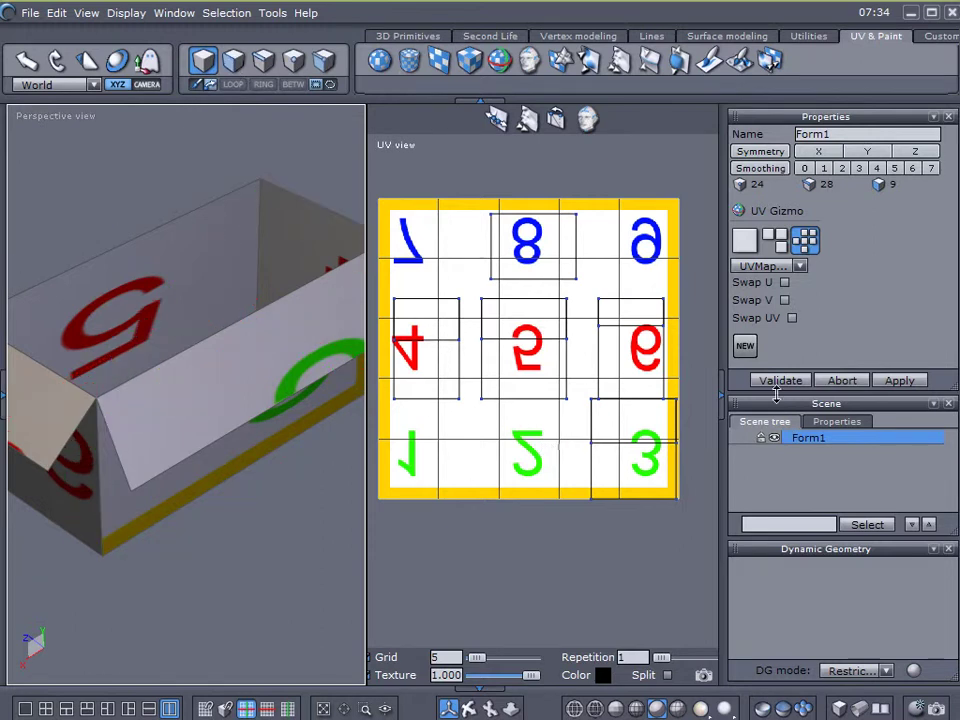
Select the faces of the long side wall and its flap and nudge their UVs over the number 3 toward the image's outer border
click(233, 62)
click(212, 381)
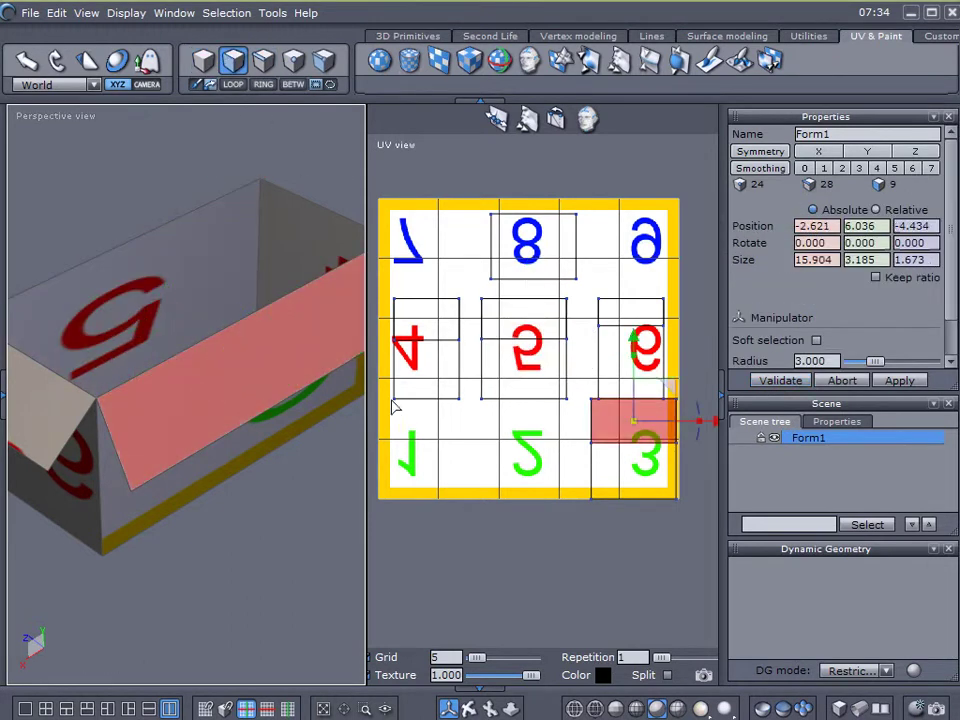
mouse_move(251, 424)
mouse_down()
mouse_move(251, 444)
mouse_move(272, 454)
mouse_move(255, 420)
mouse_up()
drag(175, 418, 176, 499)
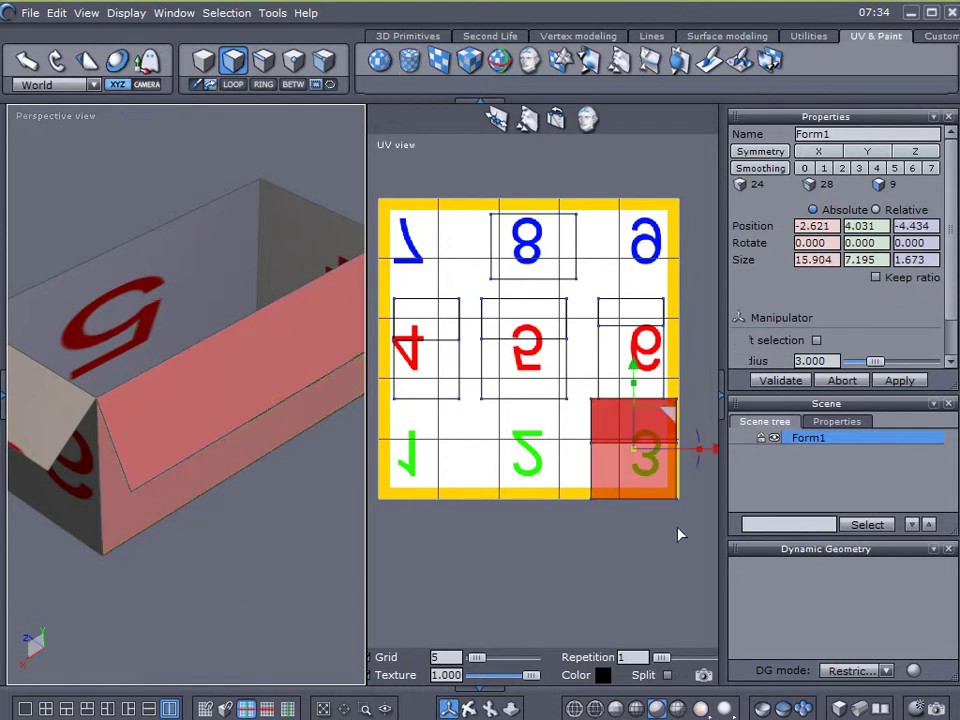
mouse_move(666, 422)
mouse_down()
mouse_move(530, 472)
mouse_move(532, 358)
mouse_move(640, 170)
mouse_move(626, 454)
mouse_move(621, 407)
mouse_move(676, 413)
mouse_up()
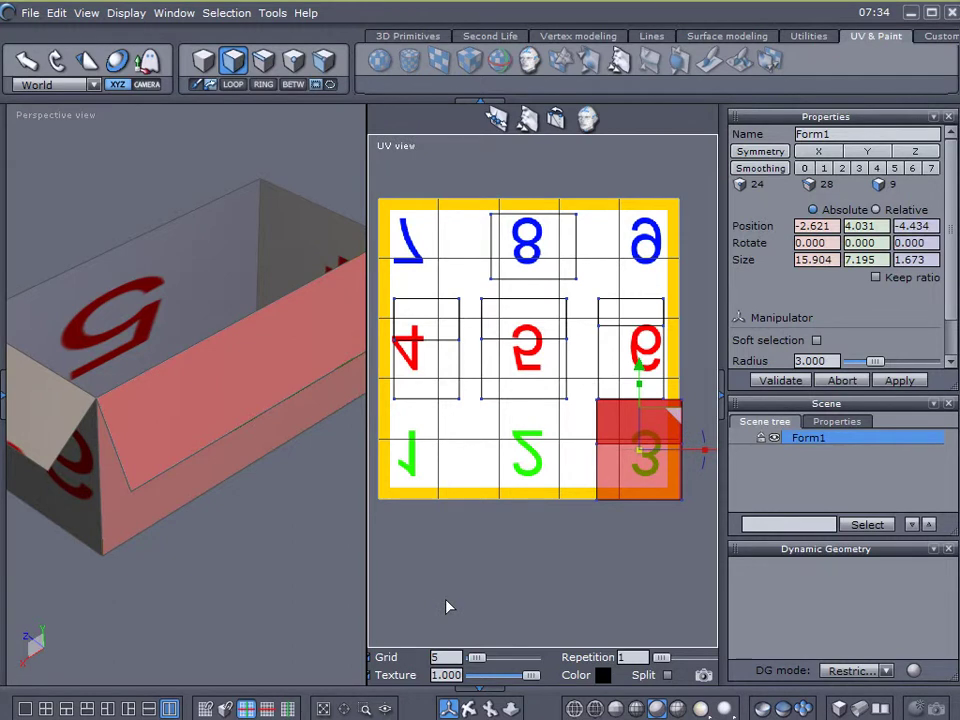
Delete the flap above the short end wall that shows the number 6
click(448, 566)
middle_drag(220, 484, 236, 337)
click(236, 337)
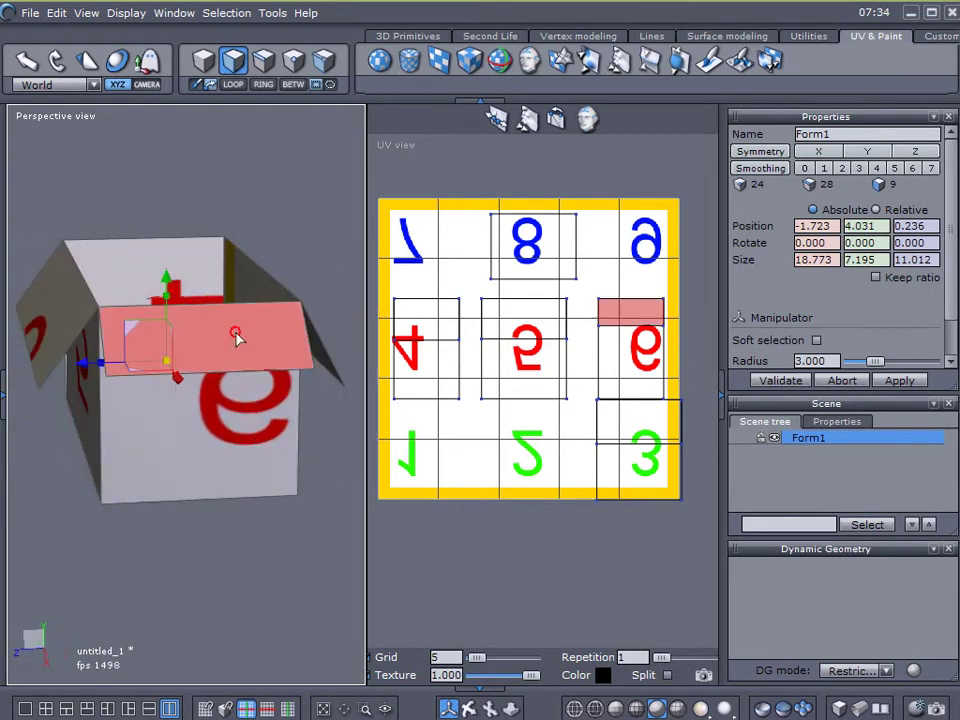
click(369, 561)
middle_drag(369, 561, 225, 548)
Move the UV faces of the long side wall and its flap from the number 3 to the area between 7 and 4
click(655, 452)
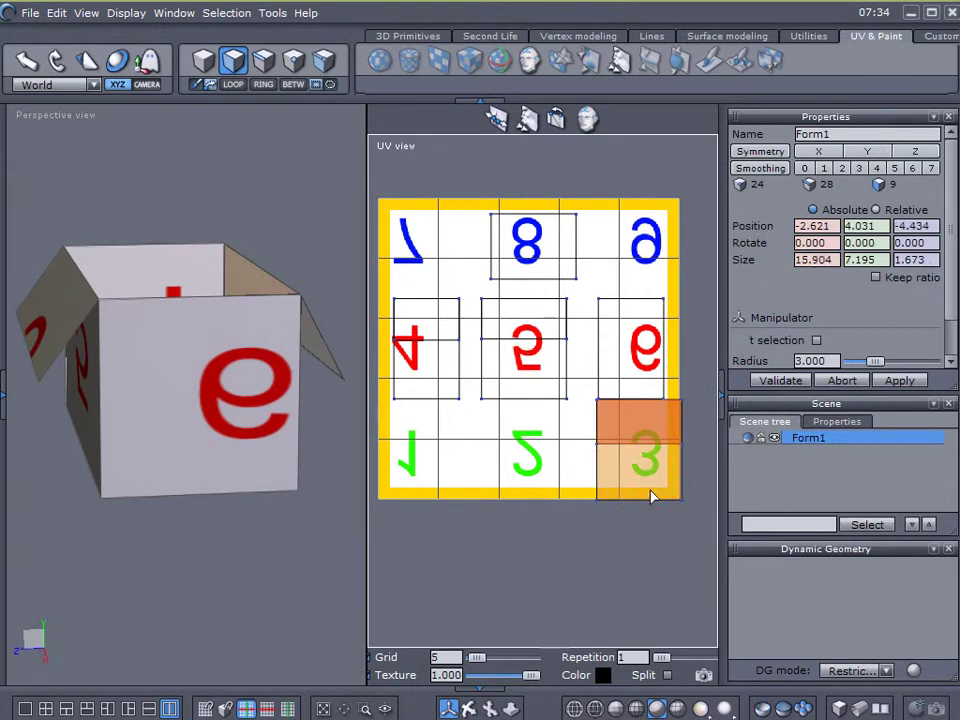
drag(678, 424, 470, 250)
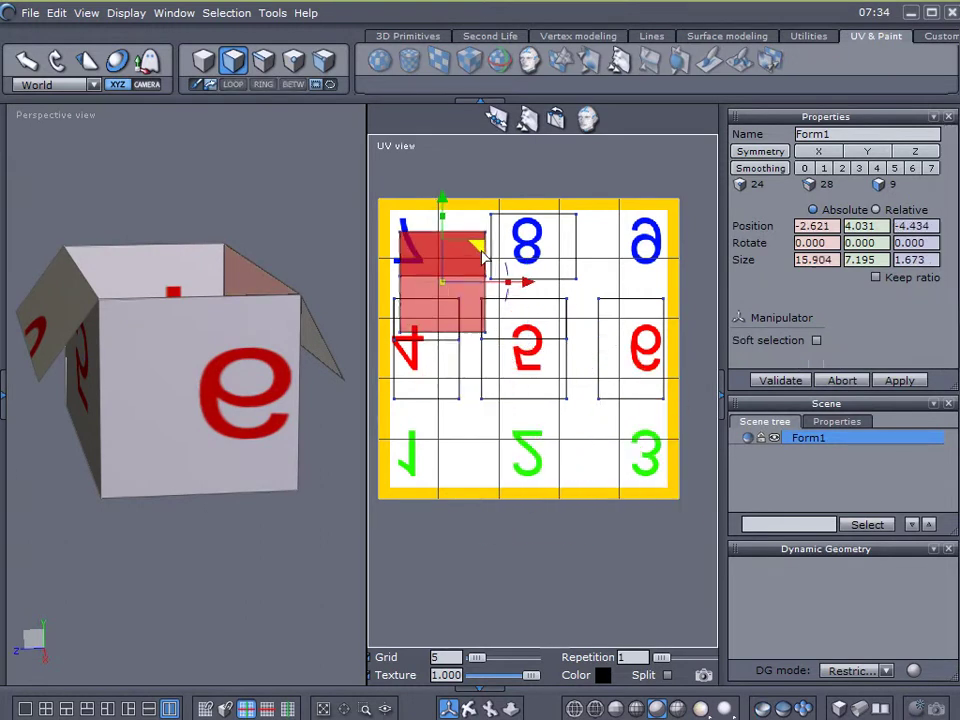
click(615, 375)
click(266, 553)
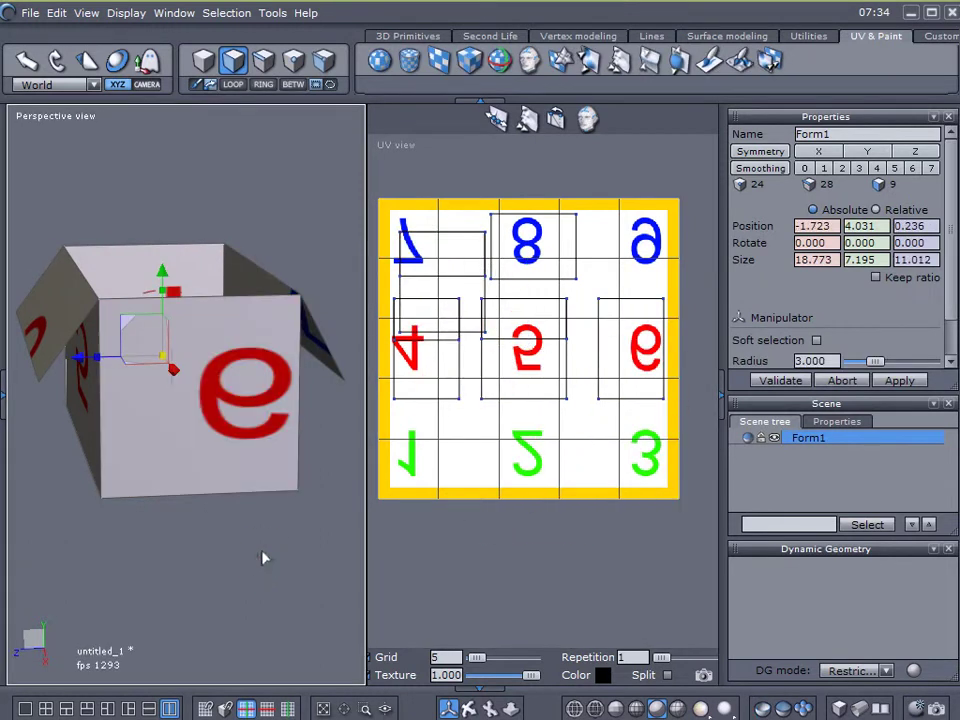
Shift the short end wall's UV face over the number 6 sideways so that it includes the yellow border
click(199, 630)
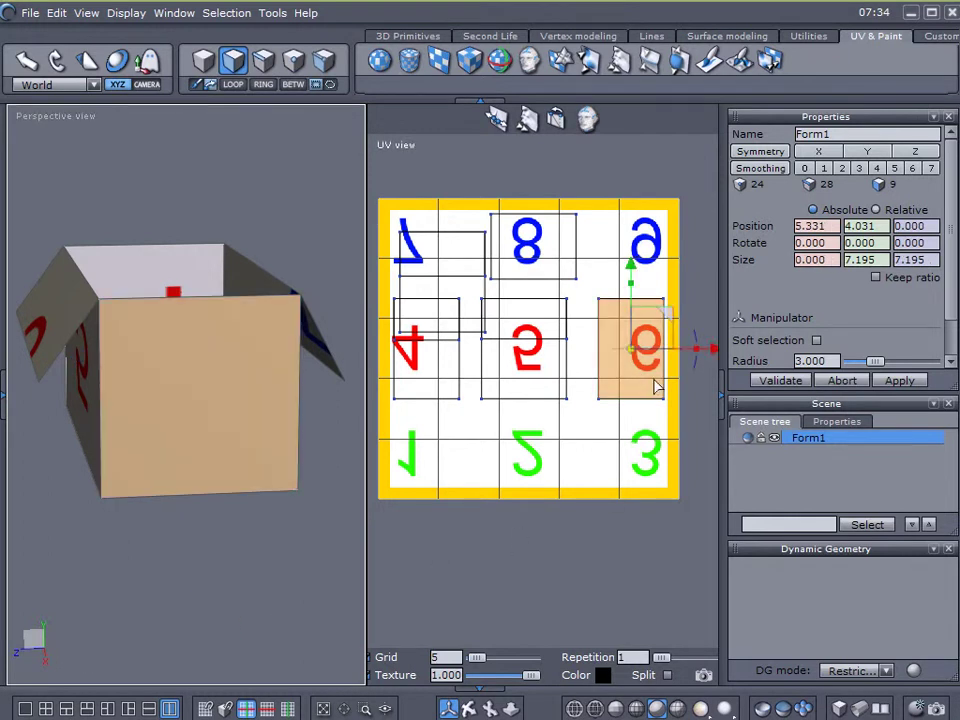
drag(657, 388, 727, 362)
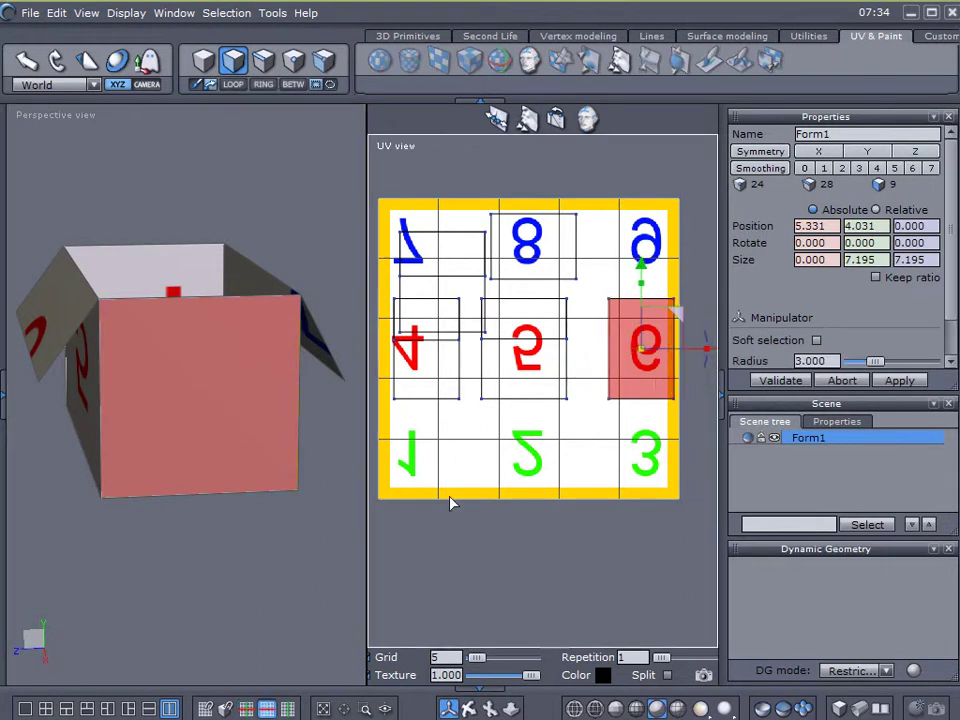
click(255, 564)
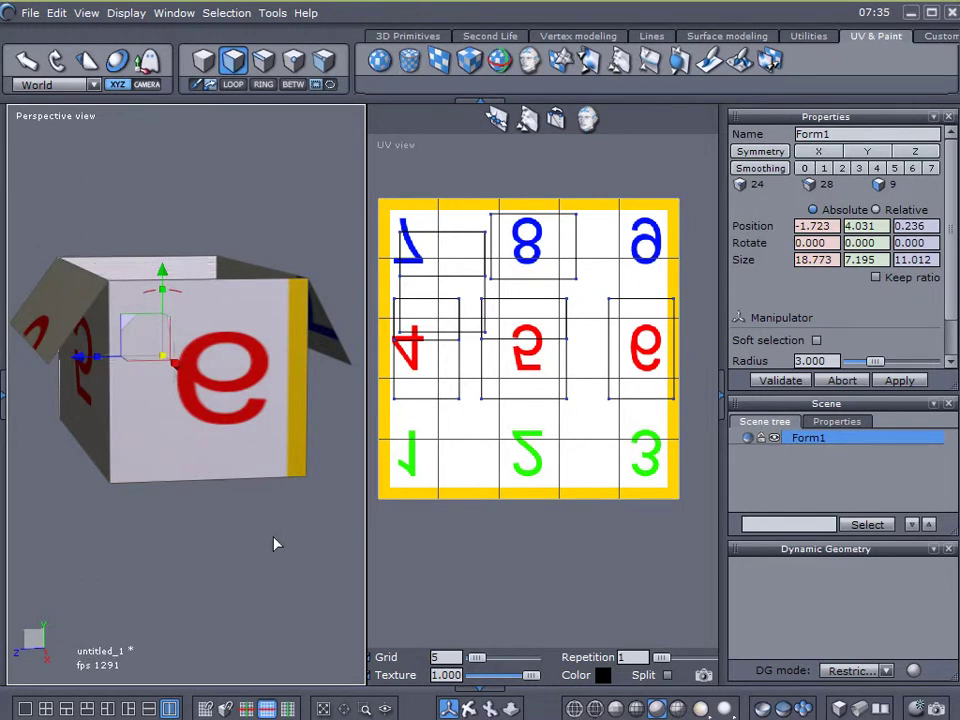
middle_drag(246, 557, 252, 582)
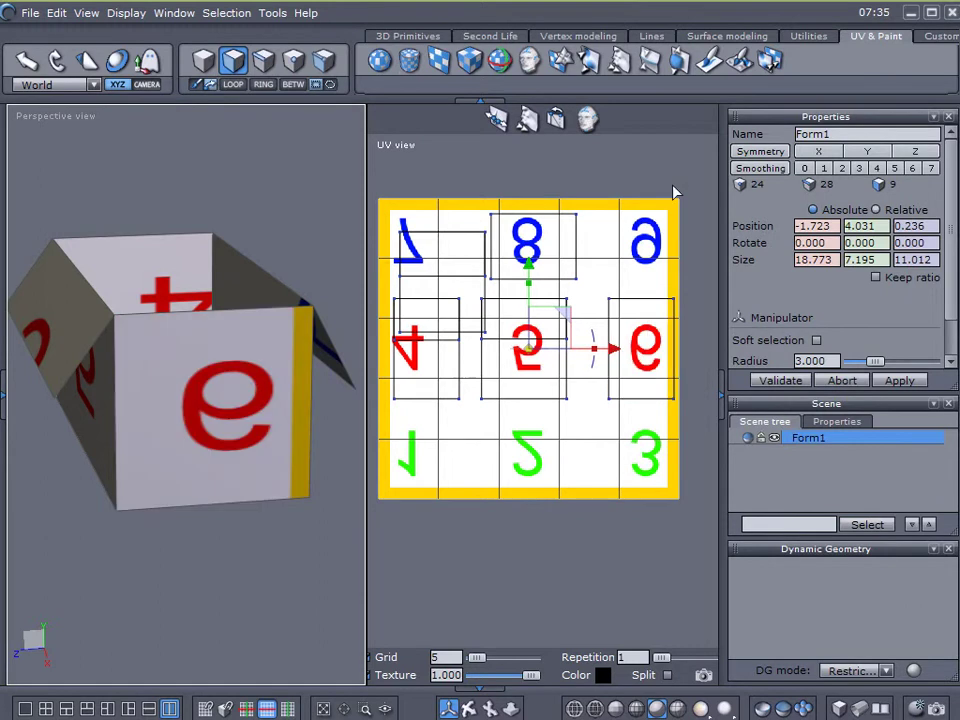
click(645, 345)
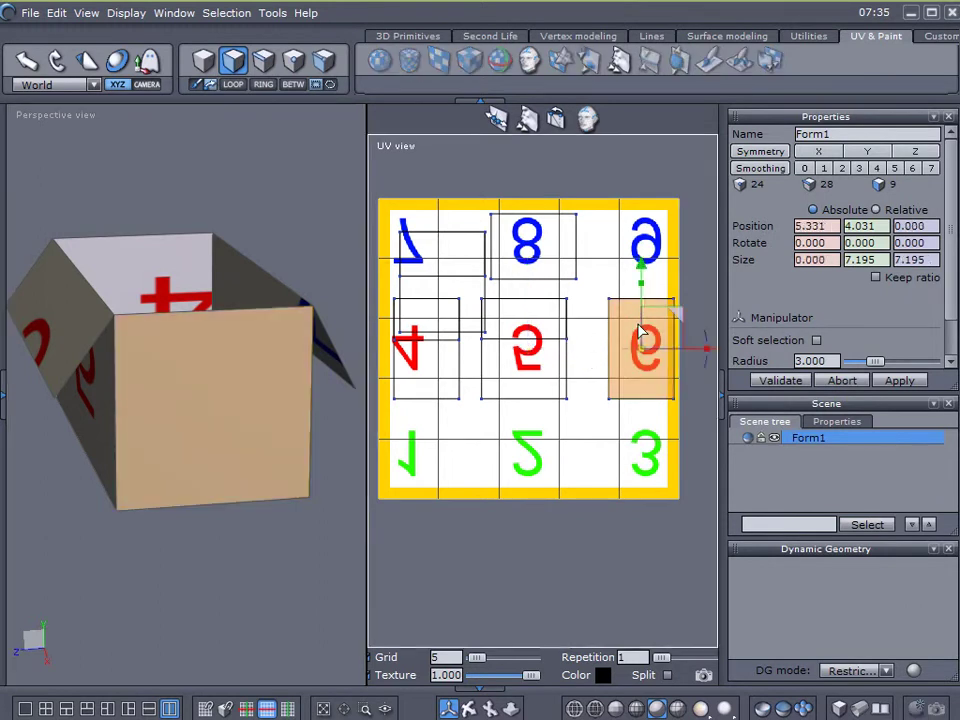
click(176, 499)
key(ctrl+z)
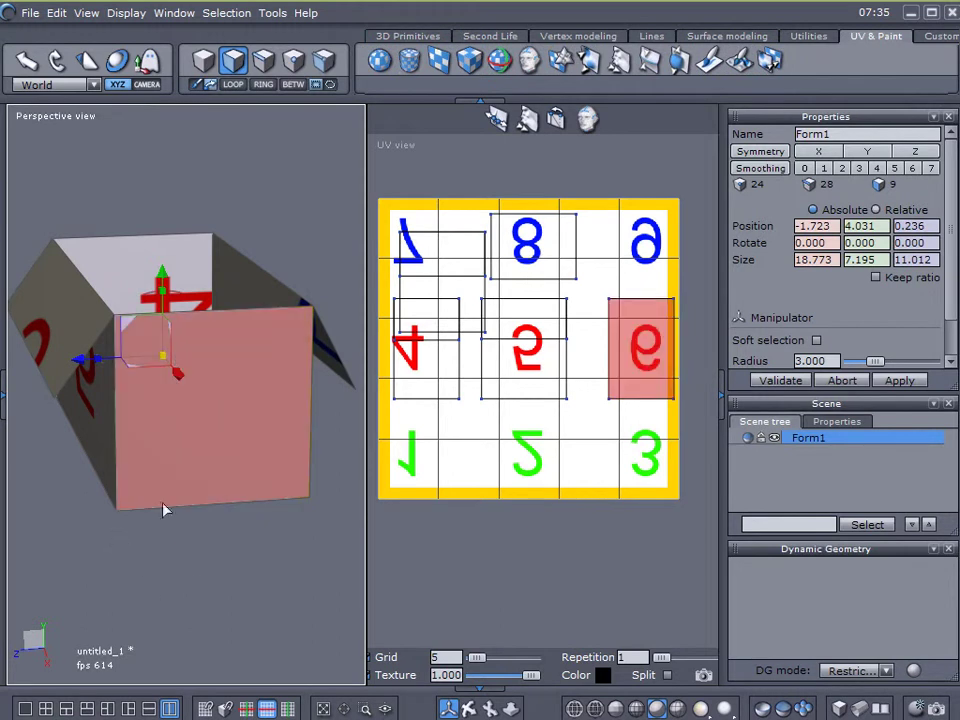
click(192, 587)
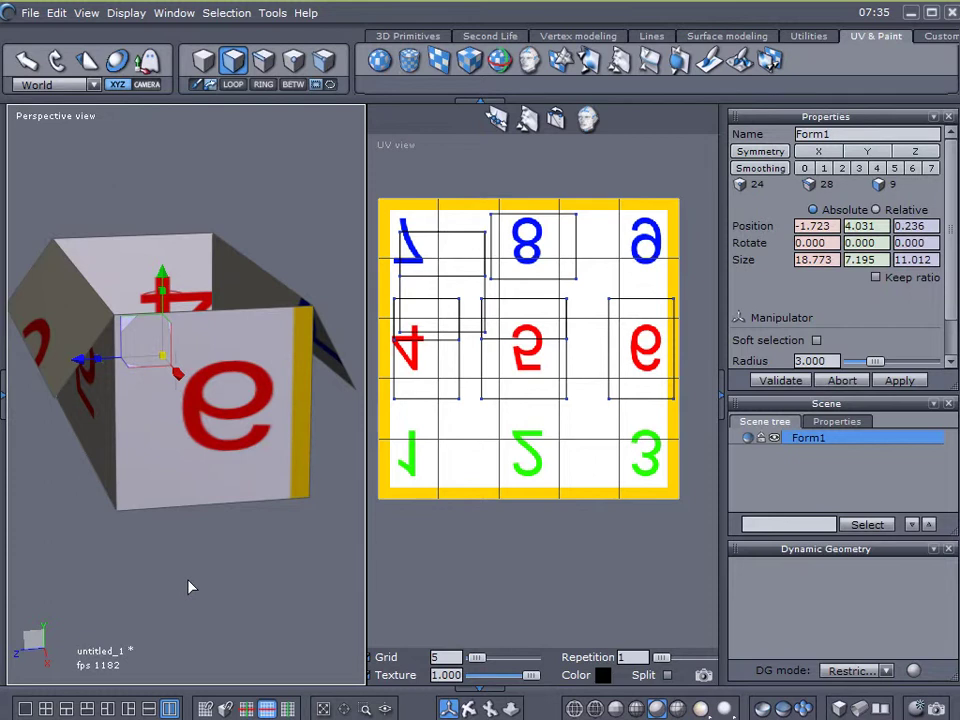
Mirror the end wall's UV face over the number 6 horizontally by scaling it through itself, and clear the selection
click(641, 358)
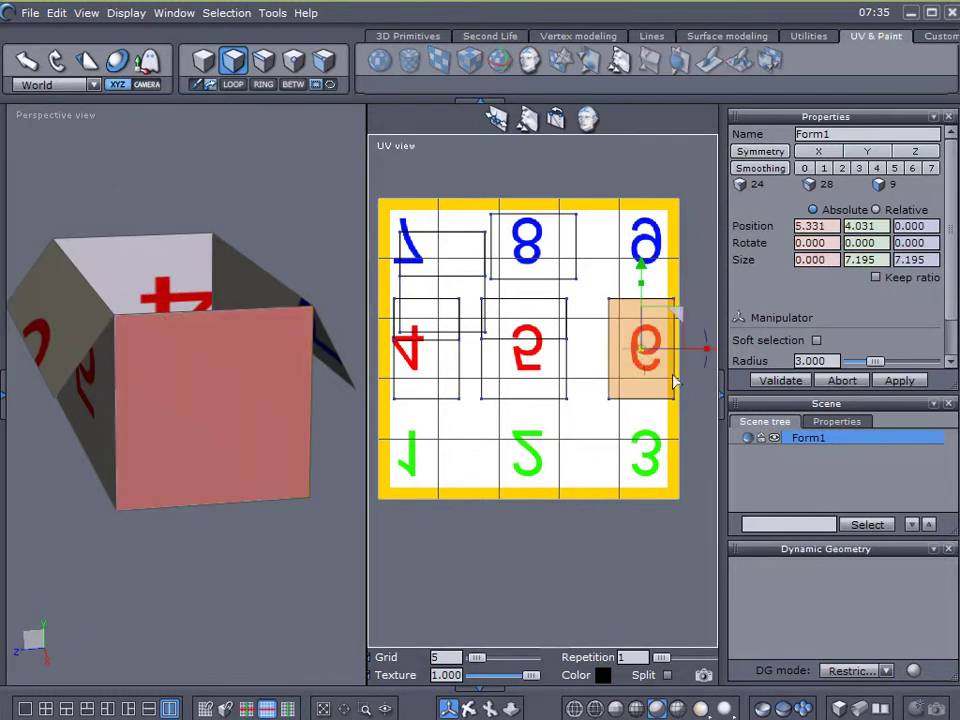
drag(706, 369, 583, 345)
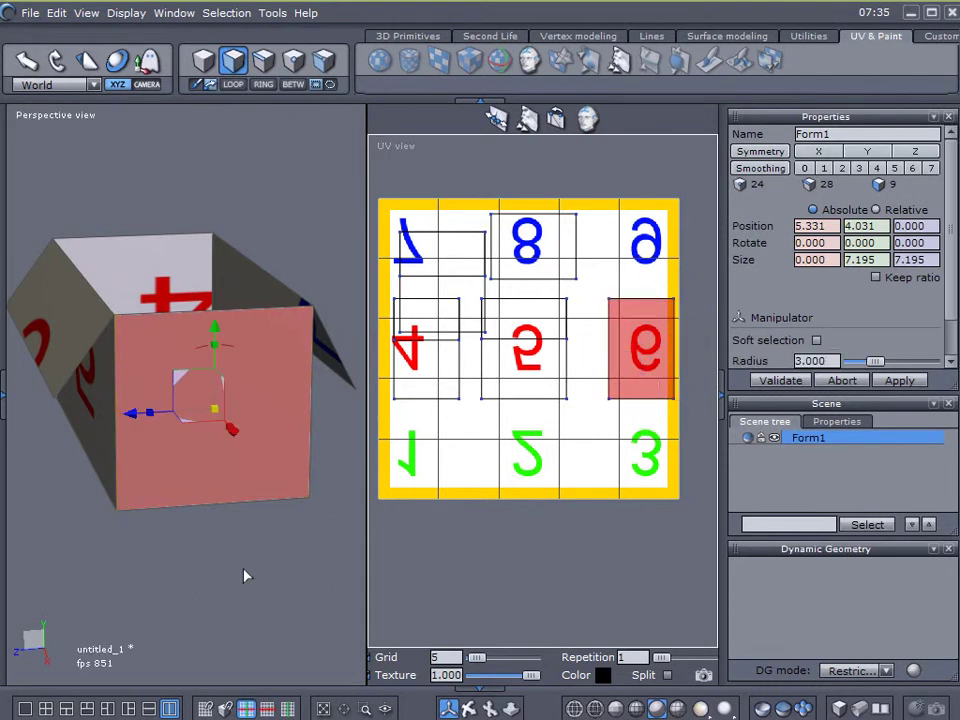
click(246, 575)
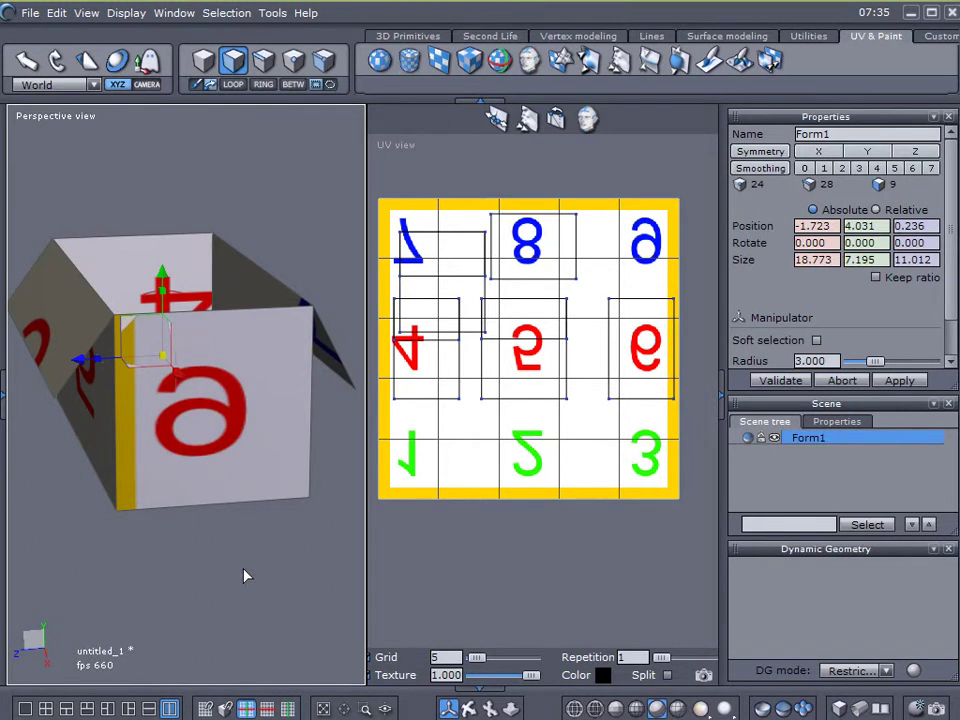
Flip the end wall's UV face over the number 6 by moving its inner vertical edge across and beyond the opposite edge
click(264, 61)
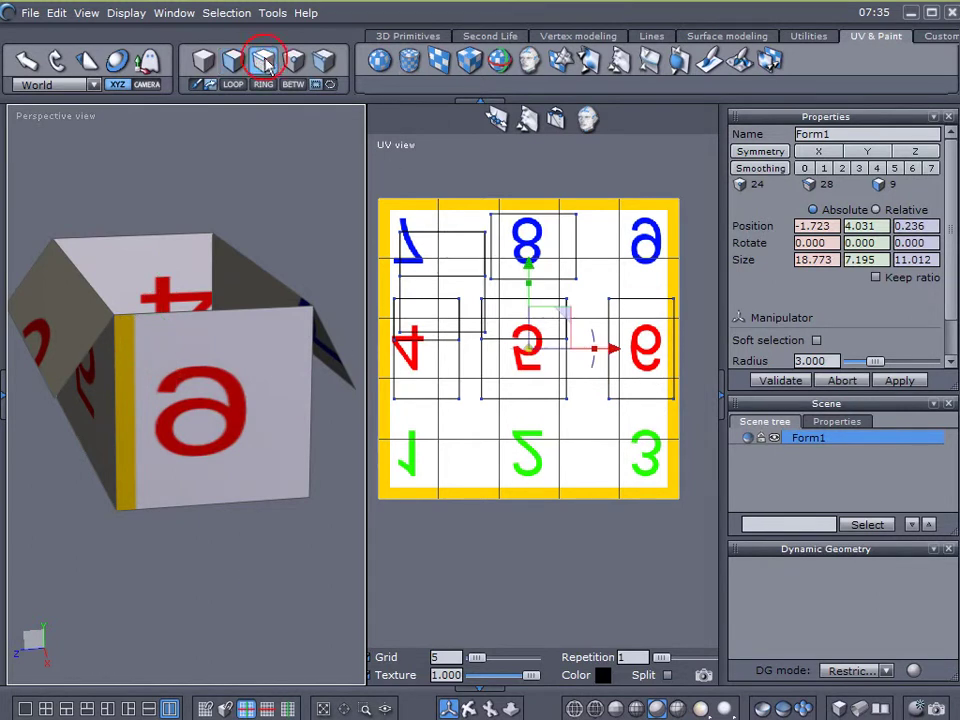
click(609, 332)
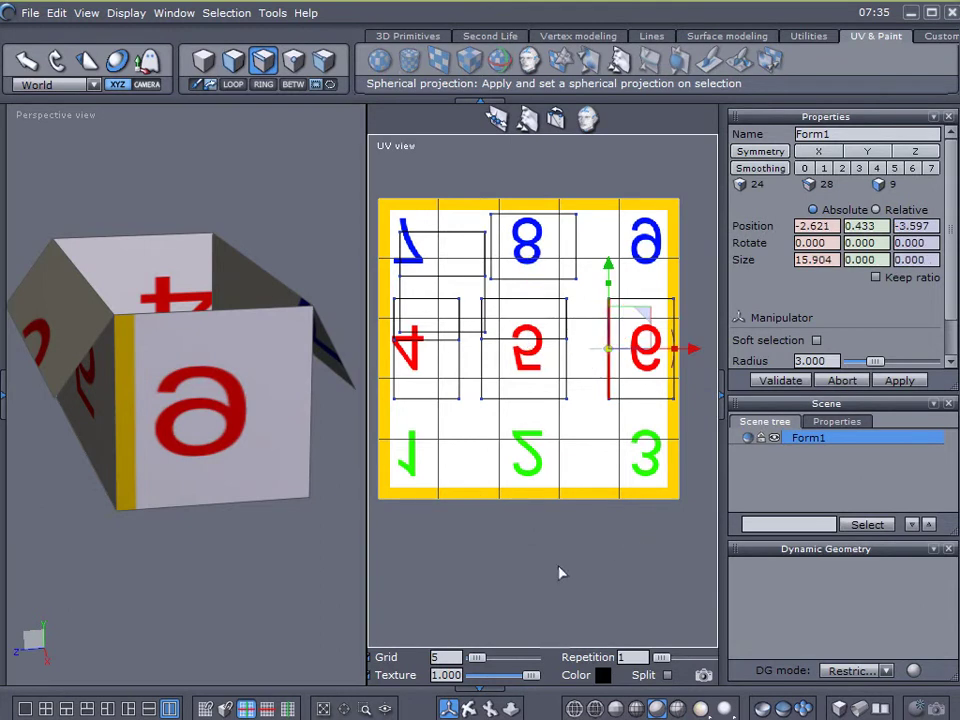
middle_drag(583, 552, 465, 558)
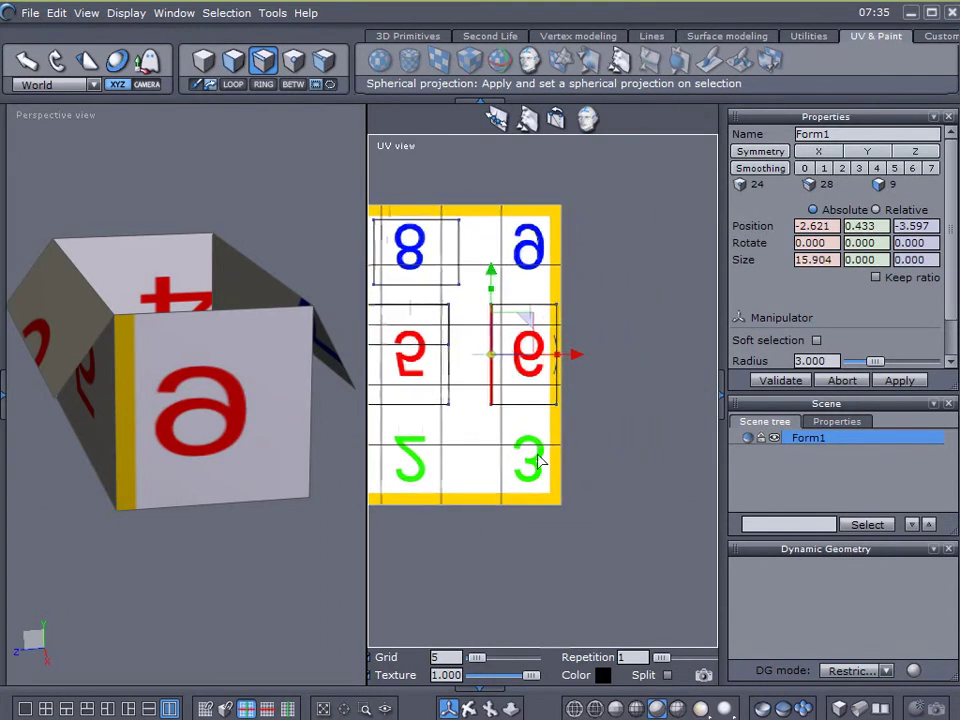
drag(575, 356, 706, 358)
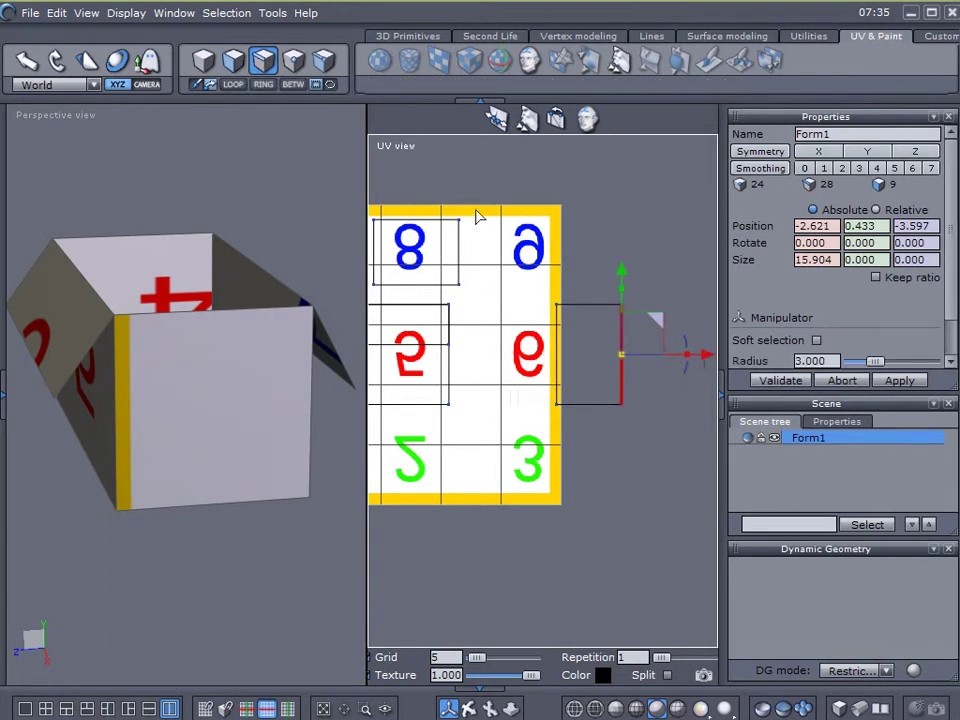
Move the flipped end wall UV face back over the number 6 and the yellow border, and clear the selection
click(233, 60)
click(311, 167)
click(600, 345)
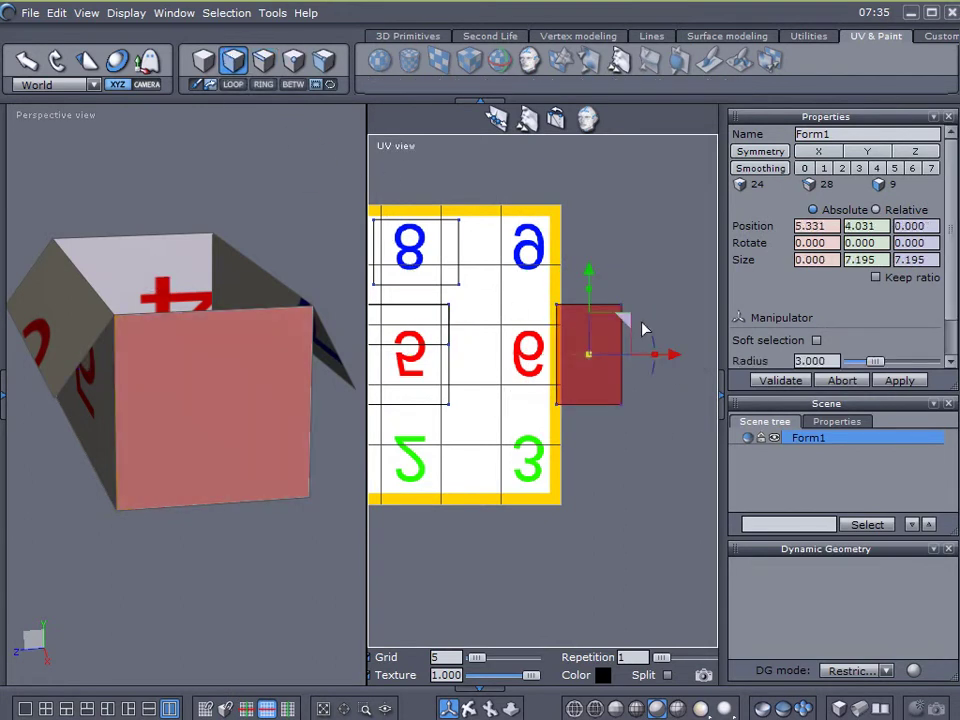
drag(624, 317, 563, 318)
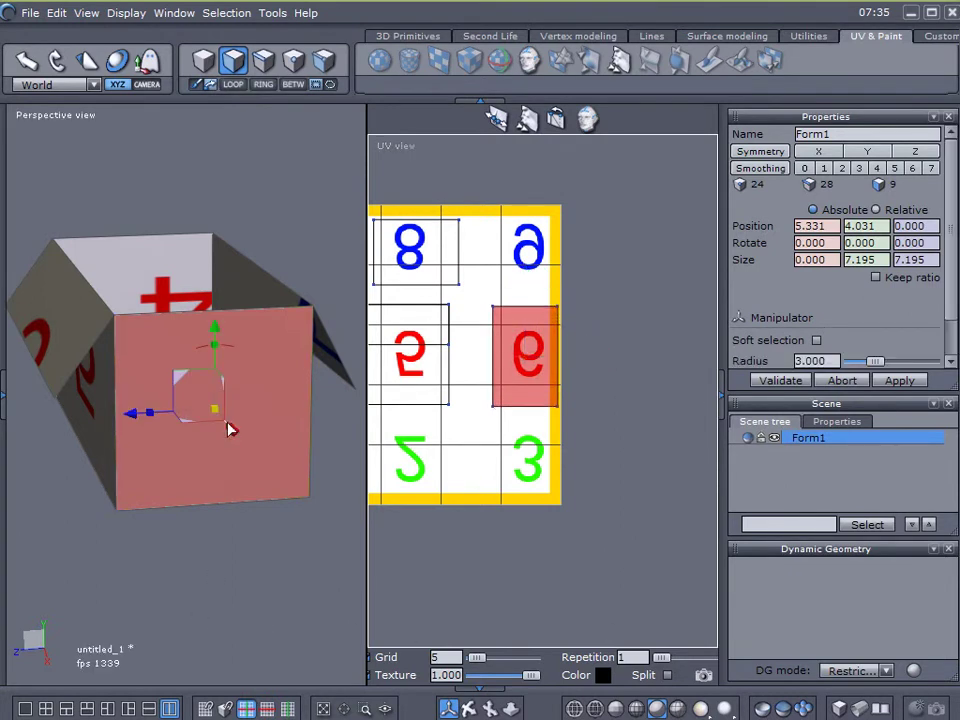
click(227, 565)
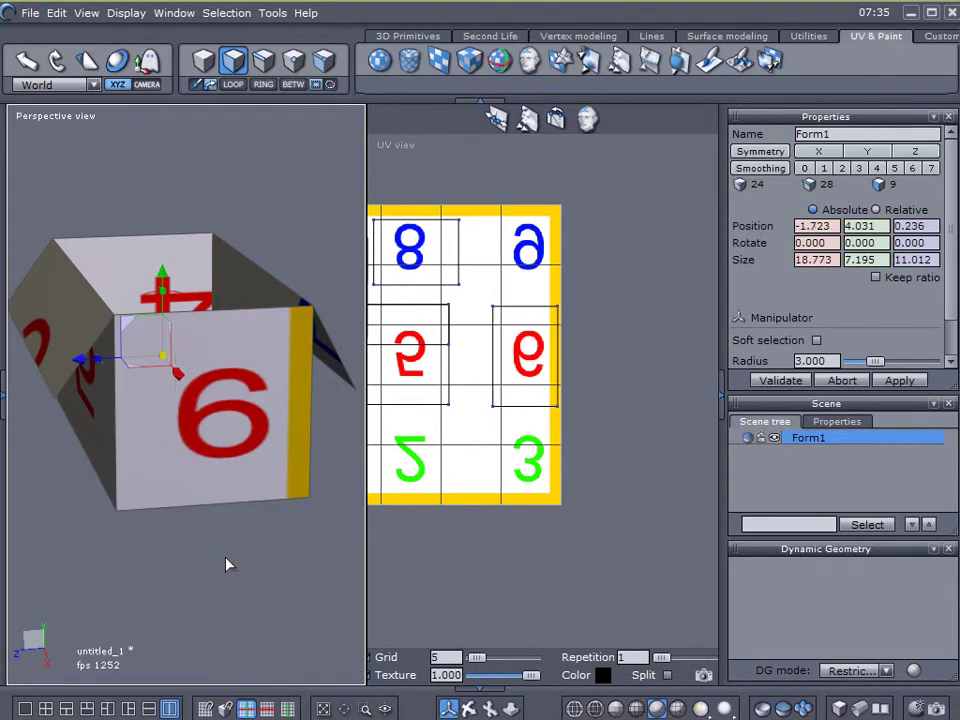
Compare the end wall's UV face with the wall on the model, and examine the numbers on the box's other walls, flaps and floor
click(514, 388)
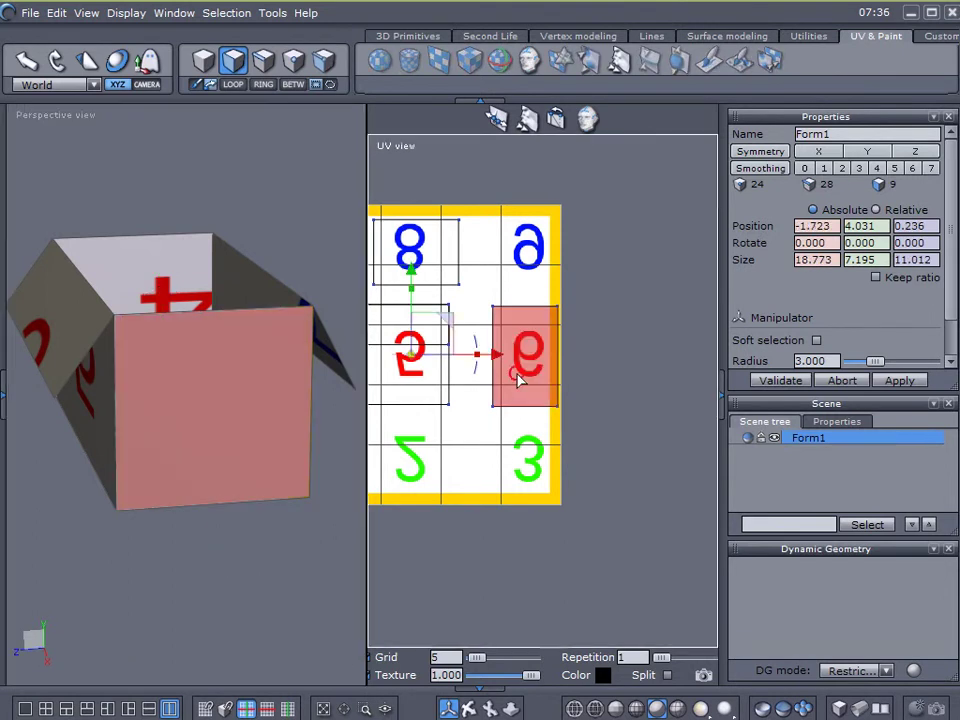
click(250, 455)
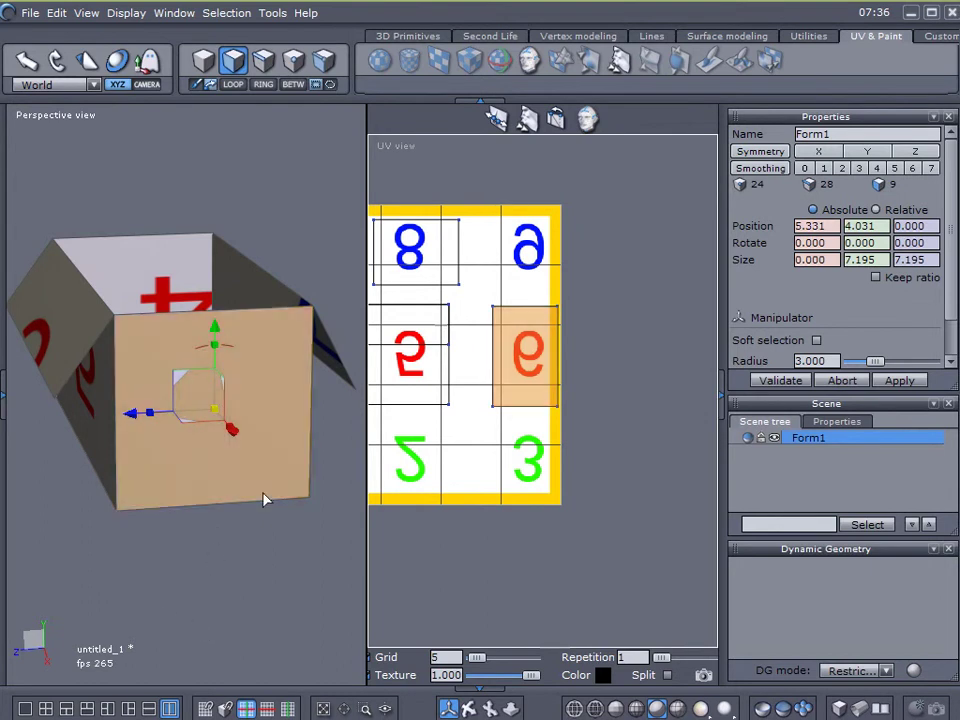
middle_drag(148, 513, 172, 538)
click(172, 538)
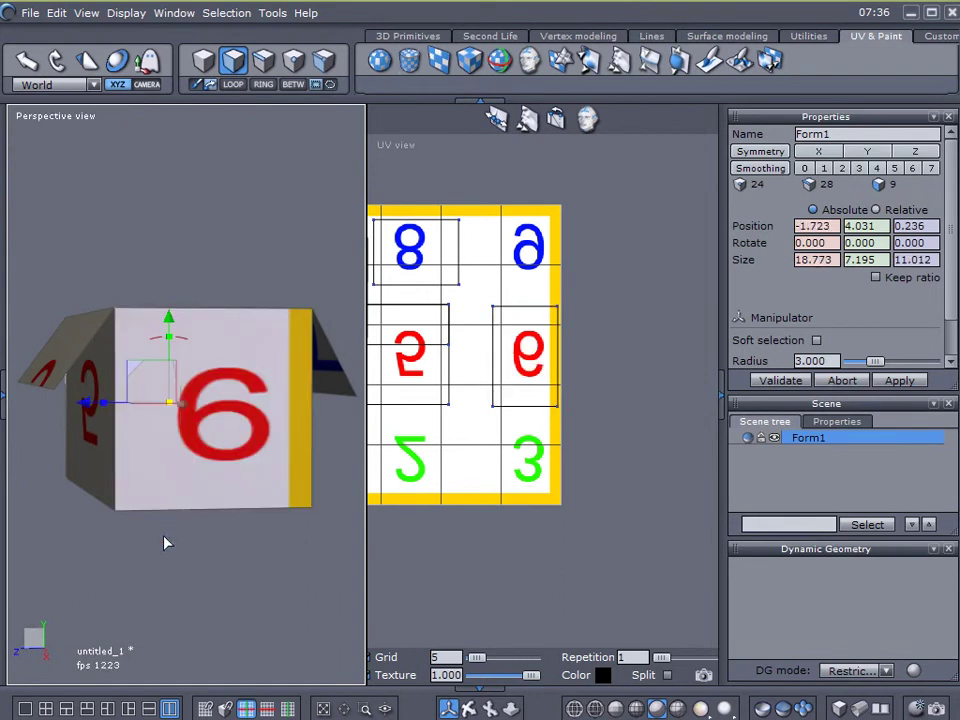
click(208, 428)
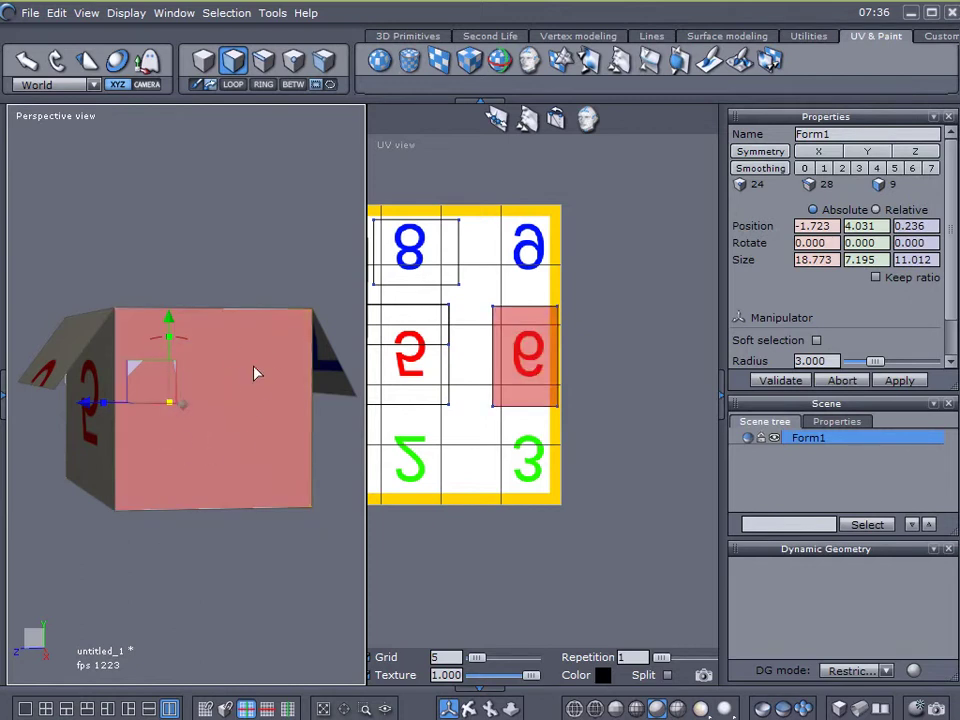
key(Escape)
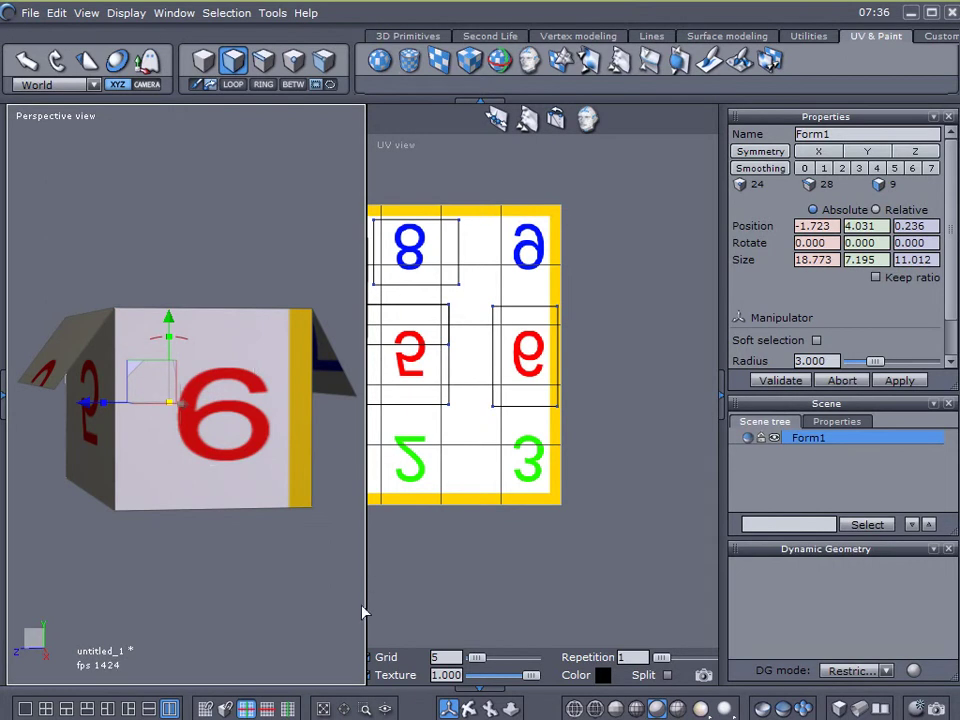
right_drag(285, 577, 600, 480)
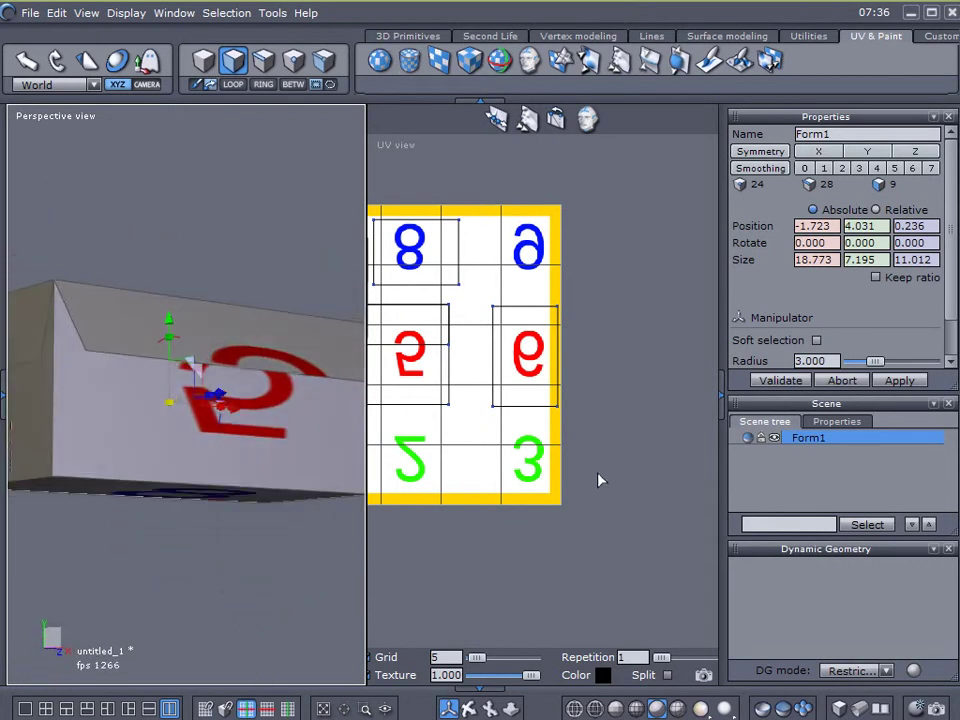
right_drag(247, 468, 432, 645)
middle_drag(250, 450, 264, 604)
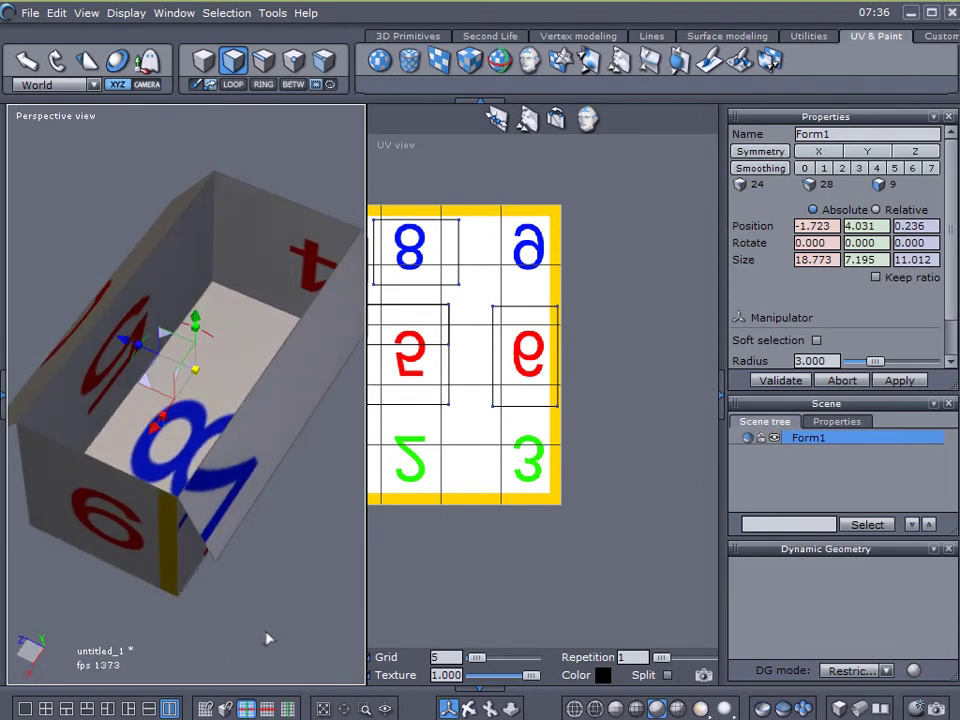